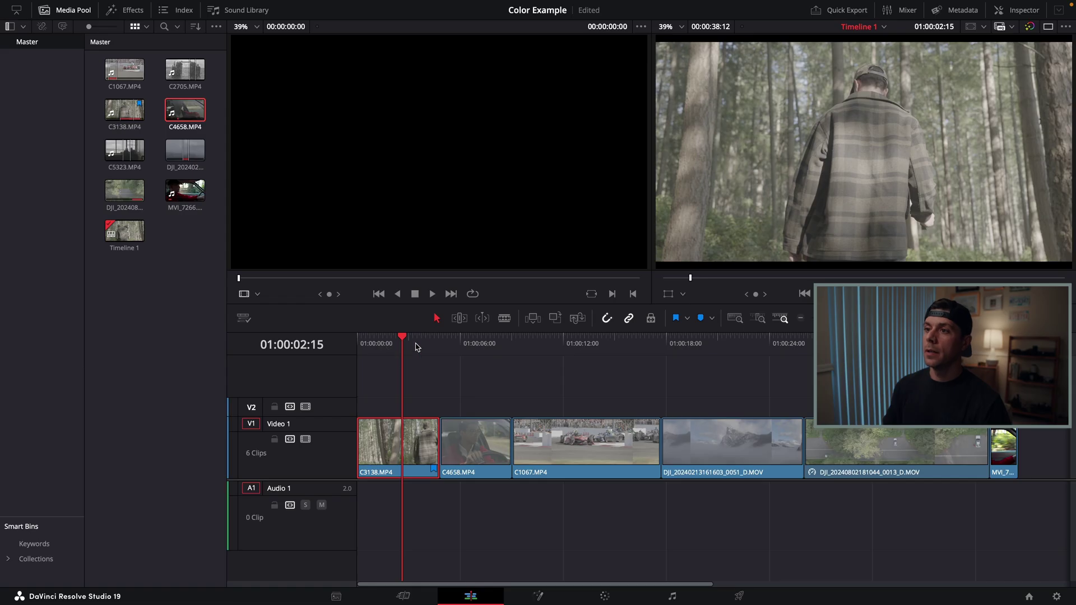
Step: Preview the forest clip, check colour management settings, then open the Color page and add serial nodes
{"action": "left_click_drag", "start_coordinate": [413, 346], "coordinate": [388, 402]}
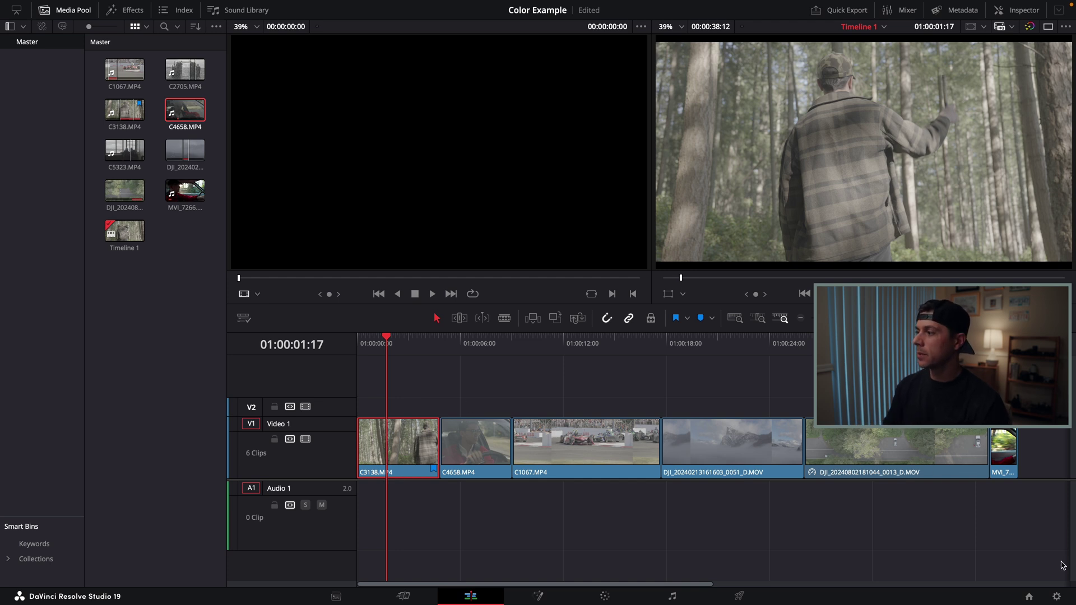
{"action": "left_click", "coordinate": [1057, 595]}
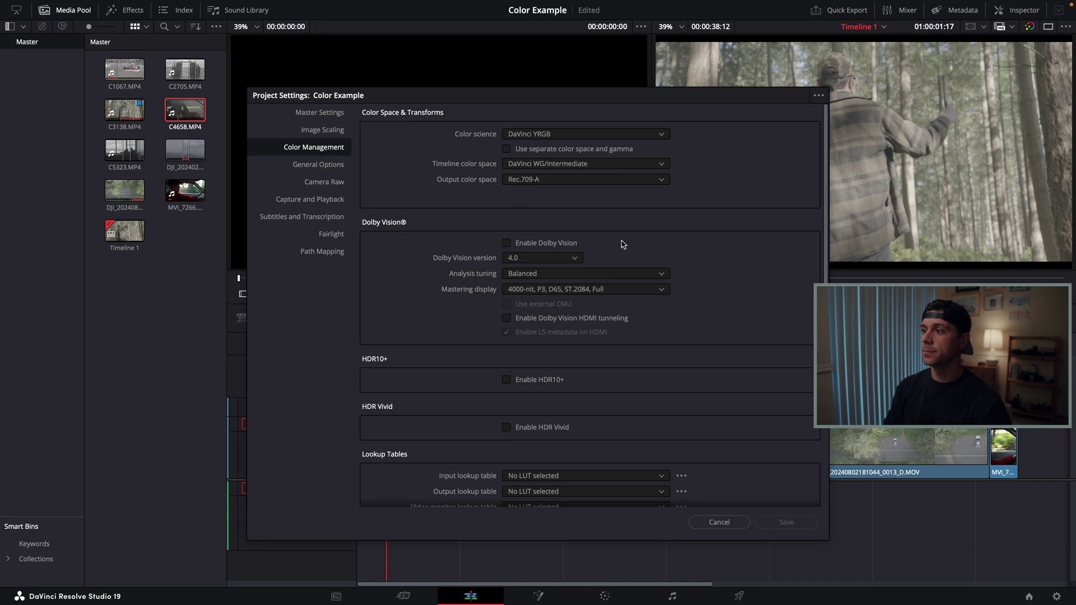
{"action": "left_click", "coordinate": [732, 524]}
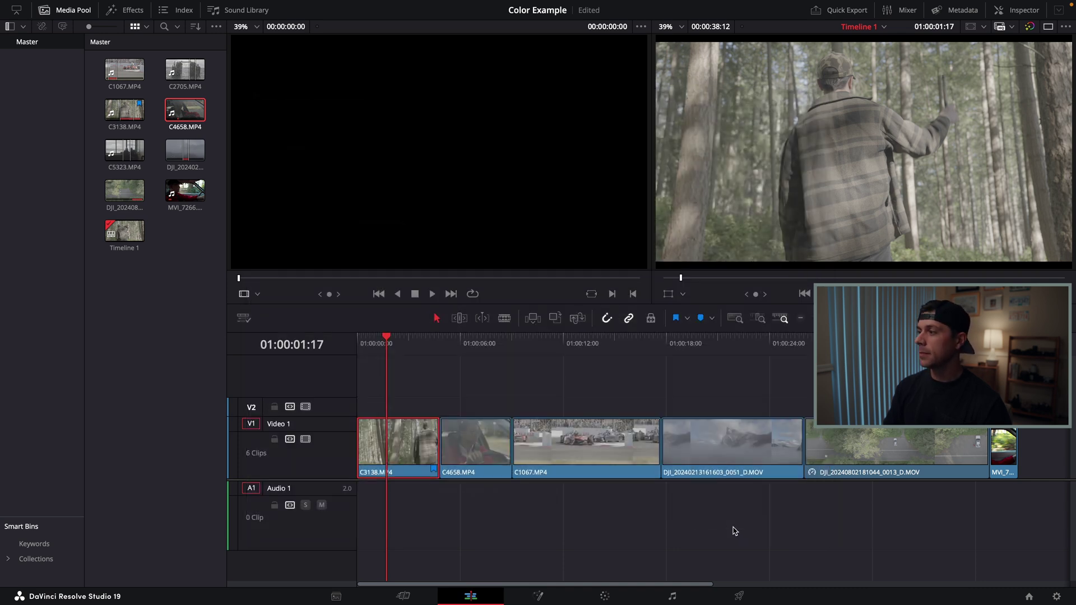
{"action": "left_click", "coordinate": [606, 598]}
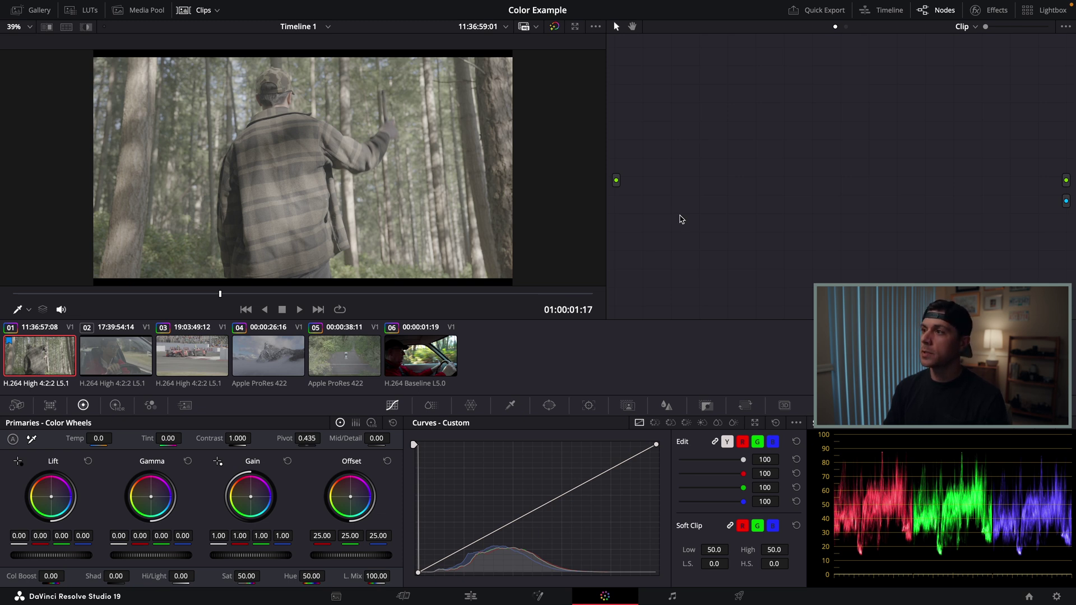
{"action": "key", "text": "alt+s"}
{"action": "key", "text": "alt+s"}
Step: Line up nodes 01 and 02 and label node 01 'CST IN'
{"action": "left_click_drag", "start_coordinate": [744, 127], "coordinate": [667, 175]}
{"action": "left_click_drag", "start_coordinate": [786, 132], "coordinate": [713, 175]}
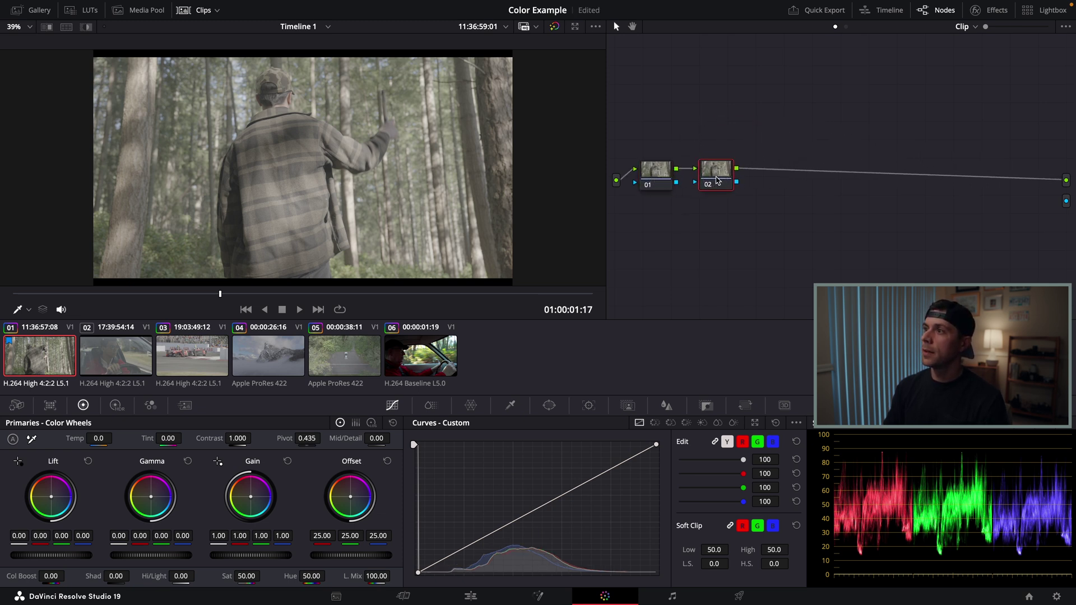
{"action": "right_click", "coordinate": [657, 178]}
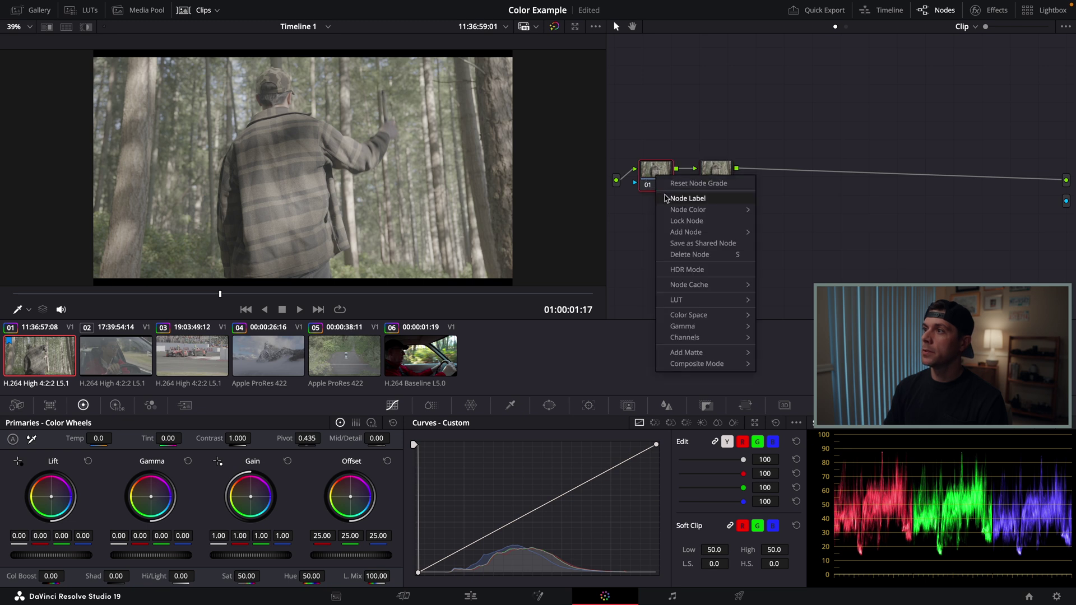
{"action": "left_click", "coordinate": [666, 197]}
{"action": "type", "text": "cst in"}
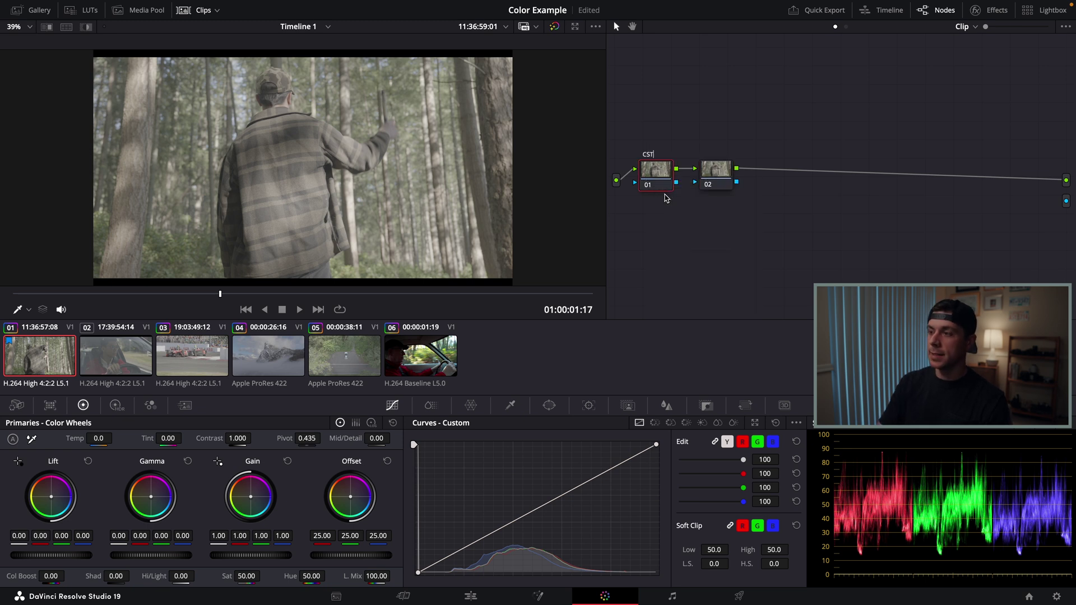
{"action": "key", "text": "Return"}
Step: Label node 02 'CST OUT' and show the Effects library
{"action": "right_click", "coordinate": [721, 174]}
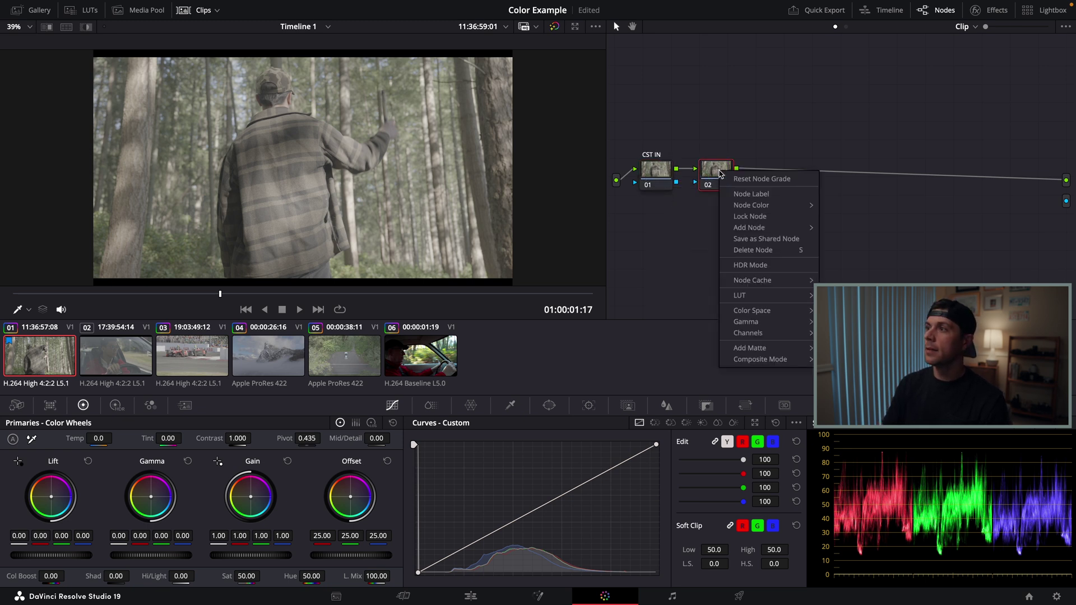
{"action": "left_click", "coordinate": [731, 197]}
{"action": "type", "text": "CST O"}
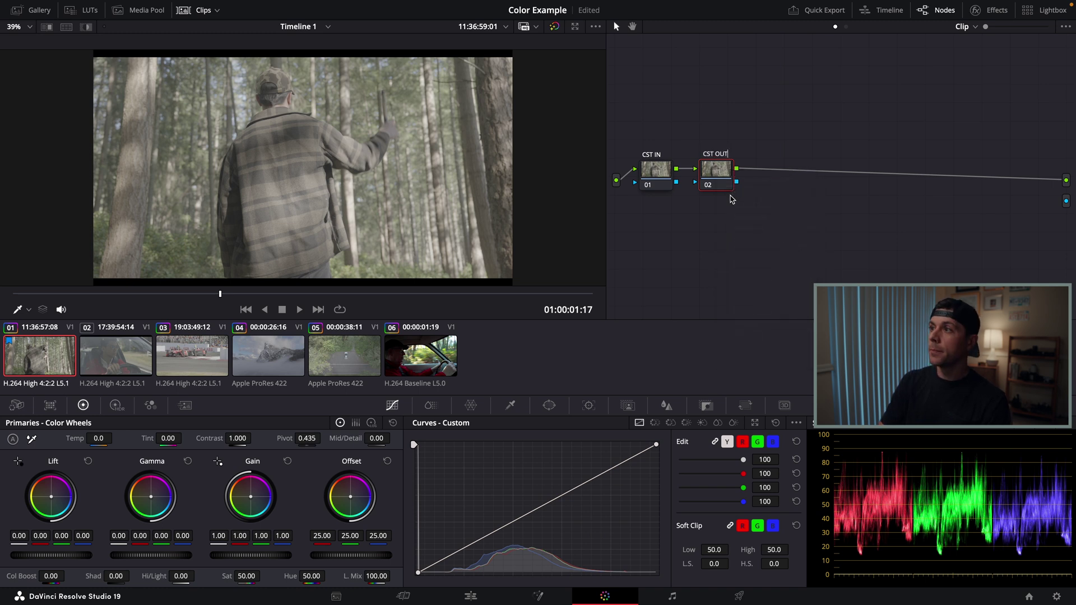
{"action": "type", "text": "UT"}
{"action": "key", "text": "Return"}
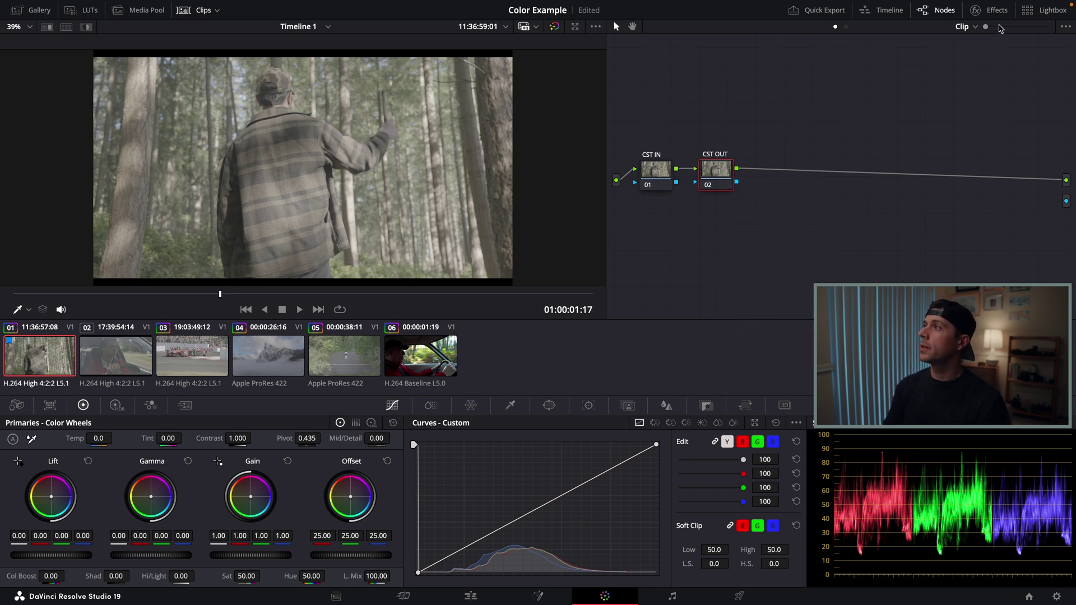
{"action": "left_click", "coordinate": [993, 10]}
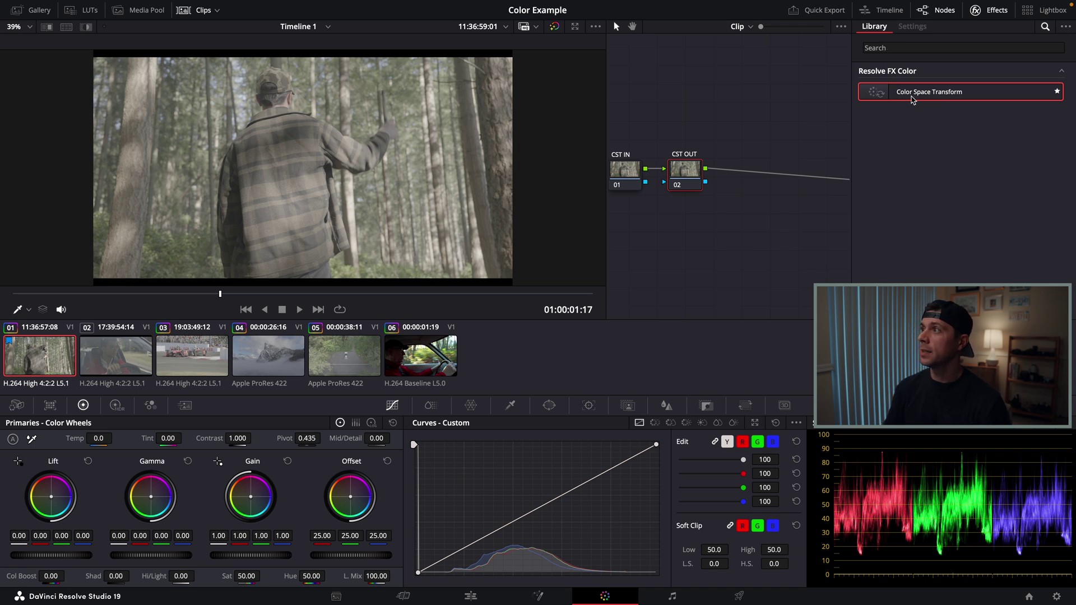
Step: Drop Color Space Transform onto CST IN and CST OUT, then hide Effects and nudge the nodes
{"action": "left_click_drag", "start_coordinate": [932, 95], "coordinate": [635, 183]}
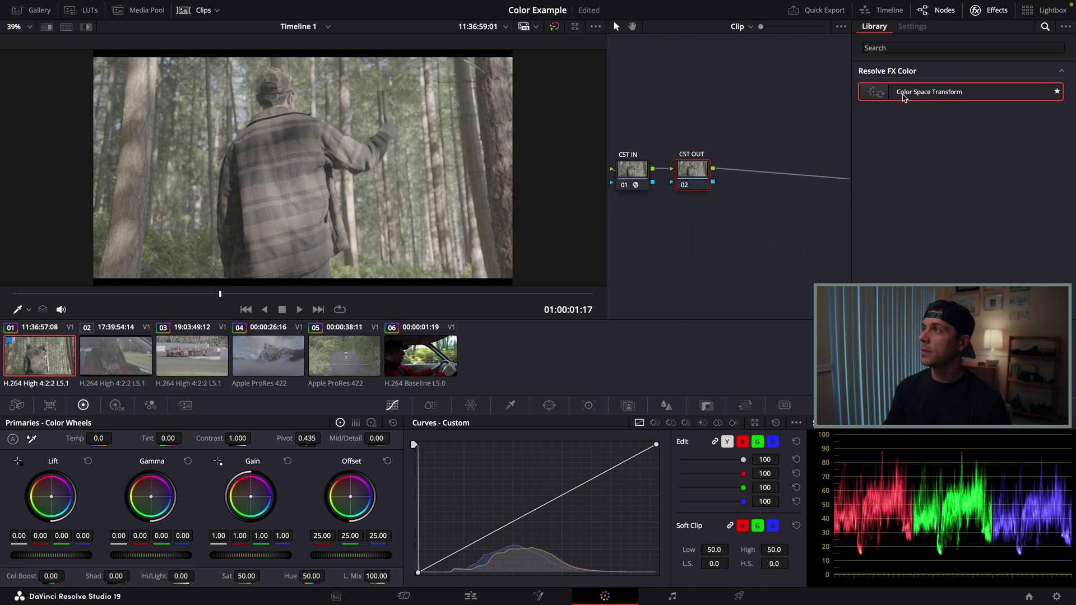
{"action": "left_click_drag", "start_coordinate": [903, 97], "coordinate": [694, 169]}
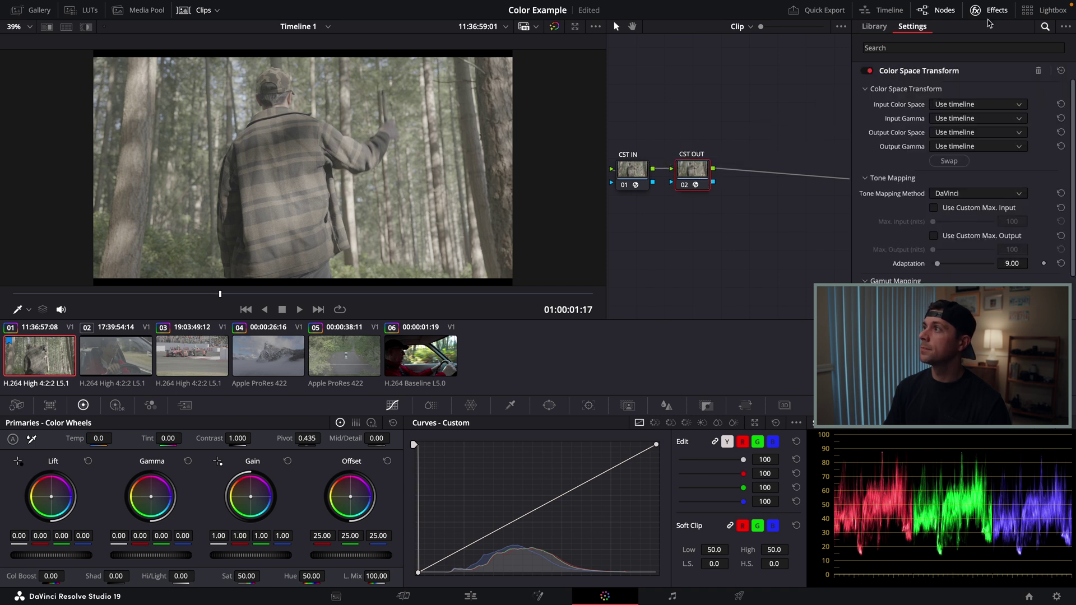
{"action": "left_click", "coordinate": [993, 11]}
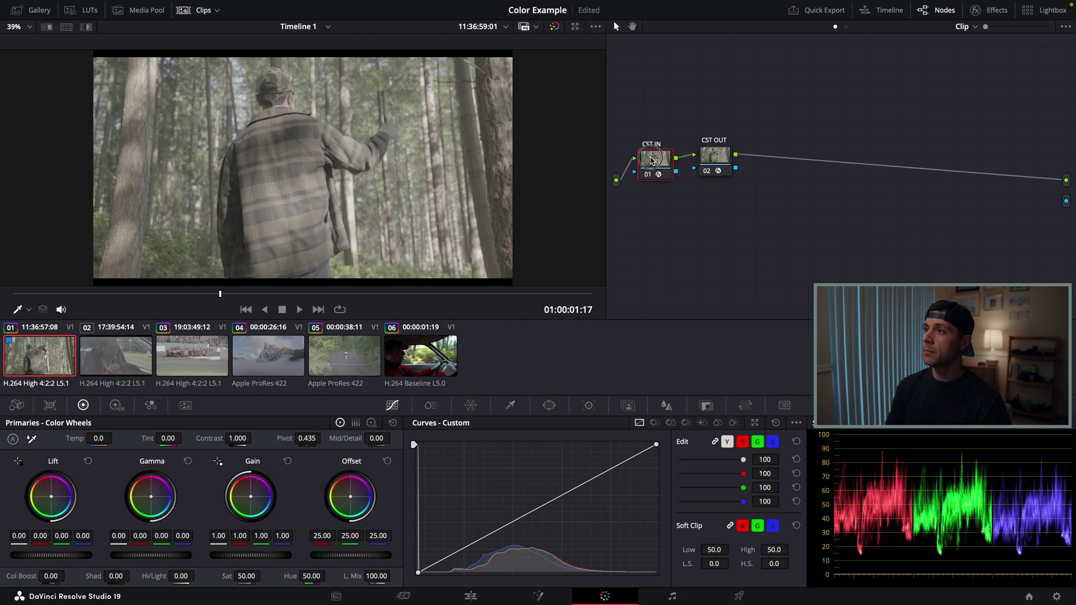
{"action": "left_click_drag", "start_coordinate": [650, 162], "coordinate": [656, 174]}
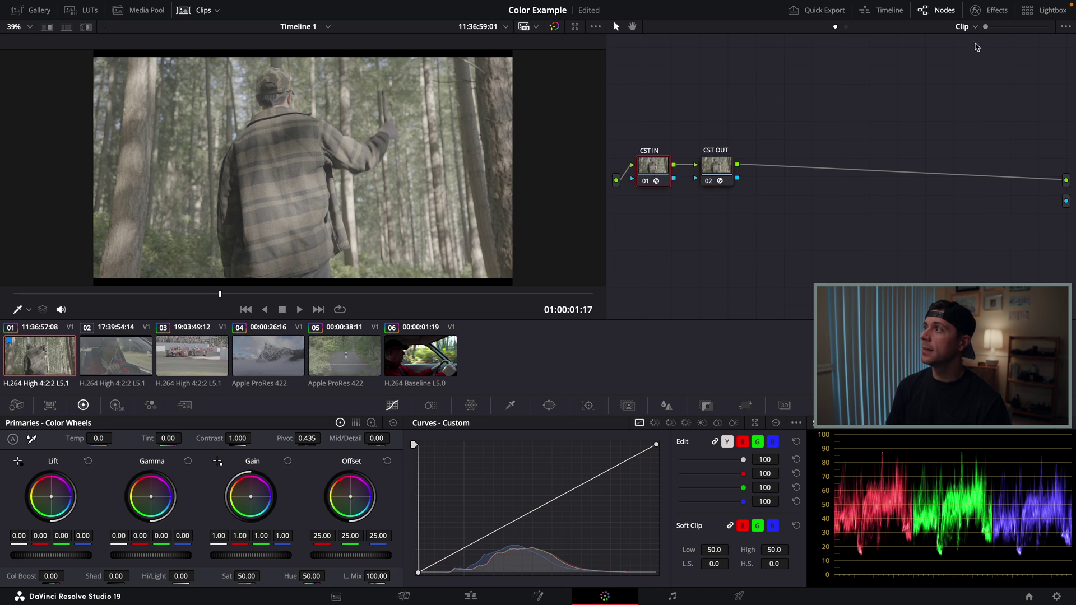
Step: Set CST IN's input to Sony S-Gamut3.Cine colour space with Sony S-Log3 gamma
{"action": "left_click", "coordinate": [1001, 15]}
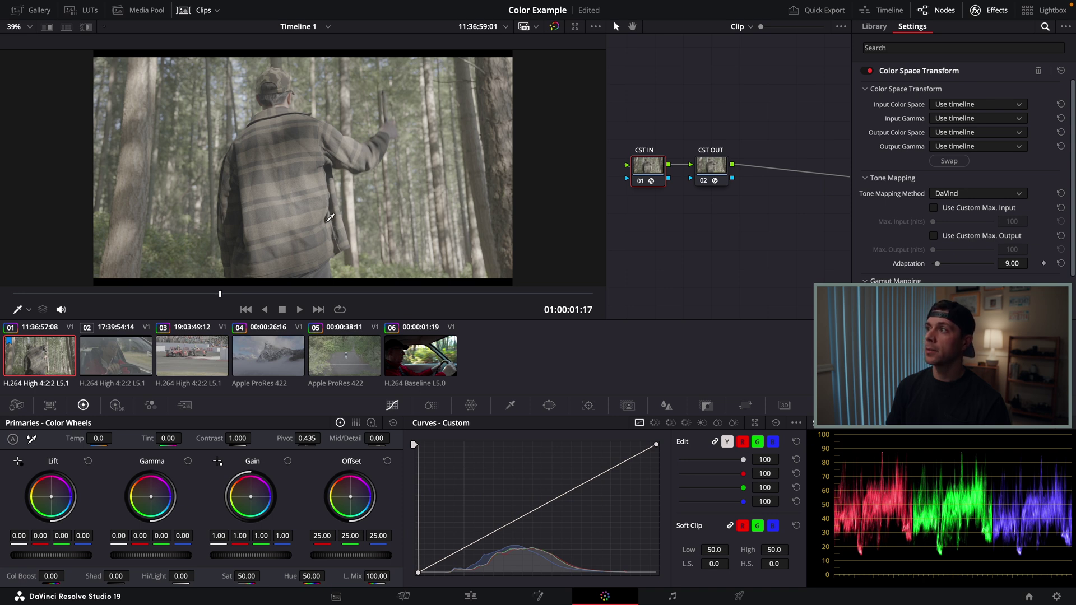
{"action": "left_click", "coordinate": [964, 105]}
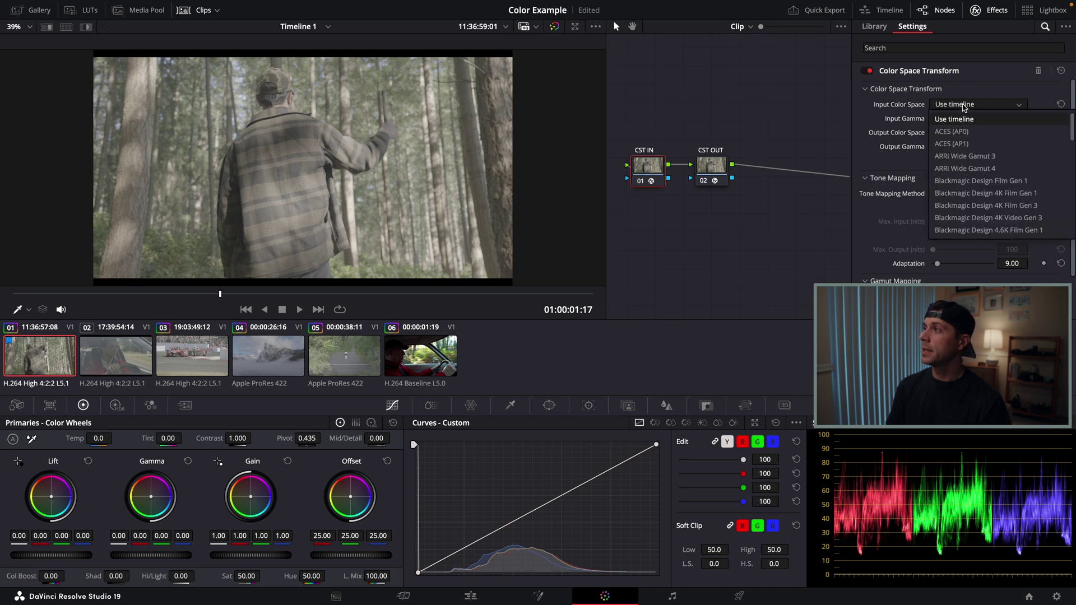
{"action": "scroll", "coordinate": [989, 204], "scroll_direction": "down", "scroll_amount": 10}
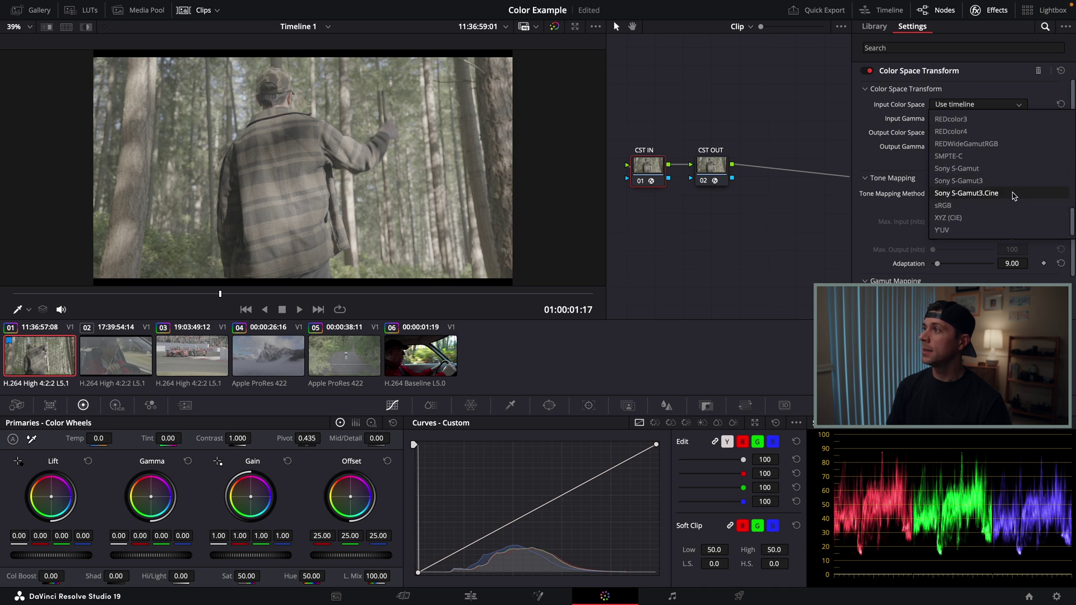
{"action": "left_click", "coordinate": [1014, 194]}
{"action": "left_click", "coordinate": [951, 120]}
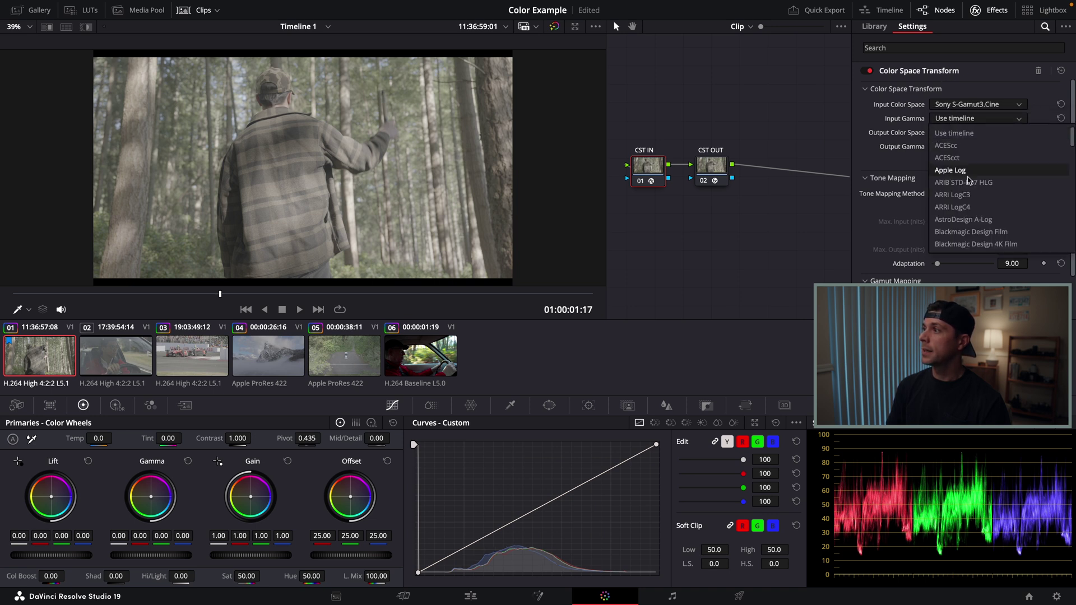
{"action": "scroll", "coordinate": [968, 180], "scroll_direction": "down", "scroll_amount": 10}
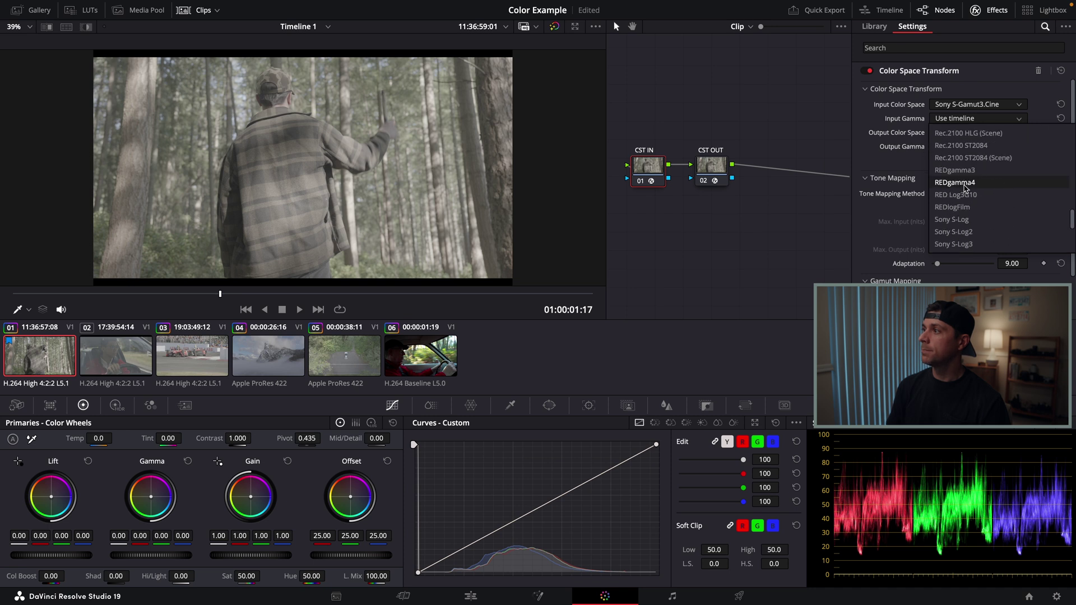
{"action": "scroll", "coordinate": [965, 187], "scroll_direction": "down", "scroll_amount": 3}
{"action": "left_click", "coordinate": [960, 186]}
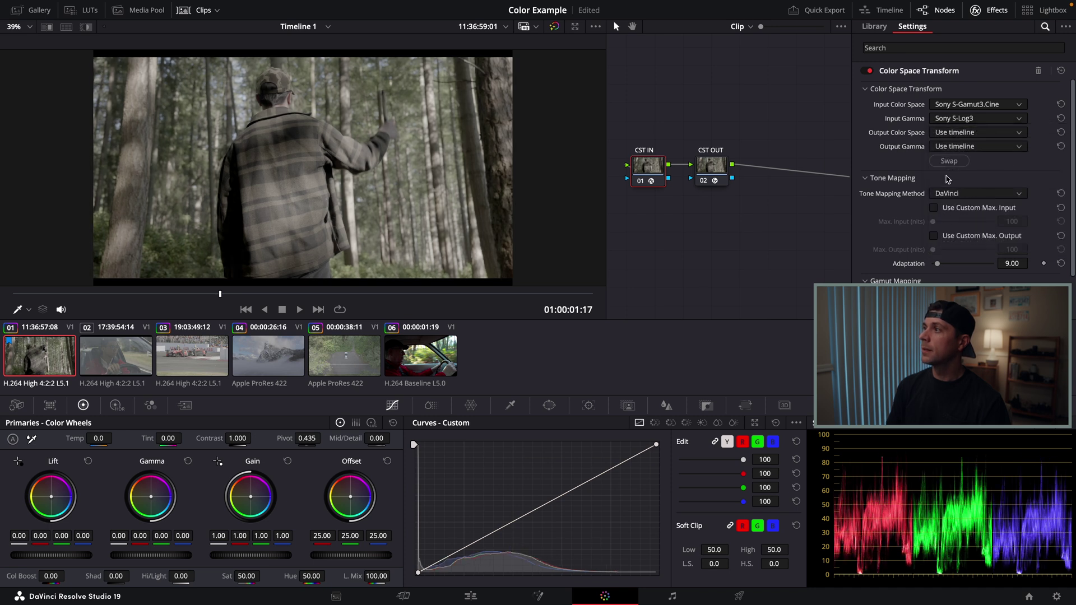
Step: Set CST IN's output to DaVinci Wide Gamut with DaVinci Intermediate gamma
{"action": "left_click", "coordinate": [960, 134]}
{"action": "scroll", "coordinate": [969, 227], "scroll_direction": "down", "scroll_amount": 5}
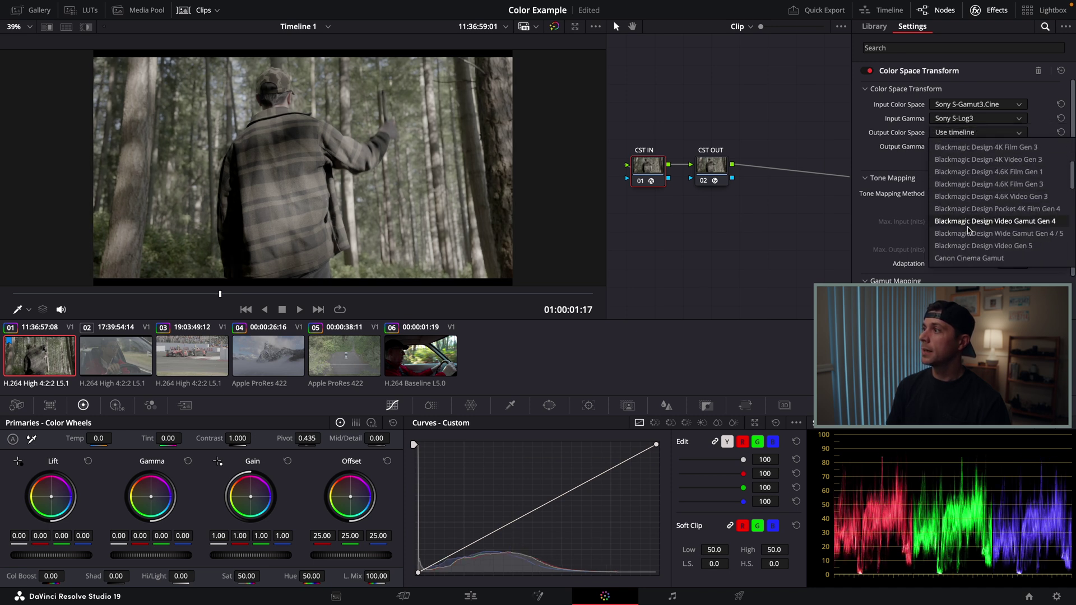
{"action": "scroll", "coordinate": [968, 230], "scroll_direction": "down", "scroll_amount": 2}
{"action": "left_click", "coordinate": [966, 221]}
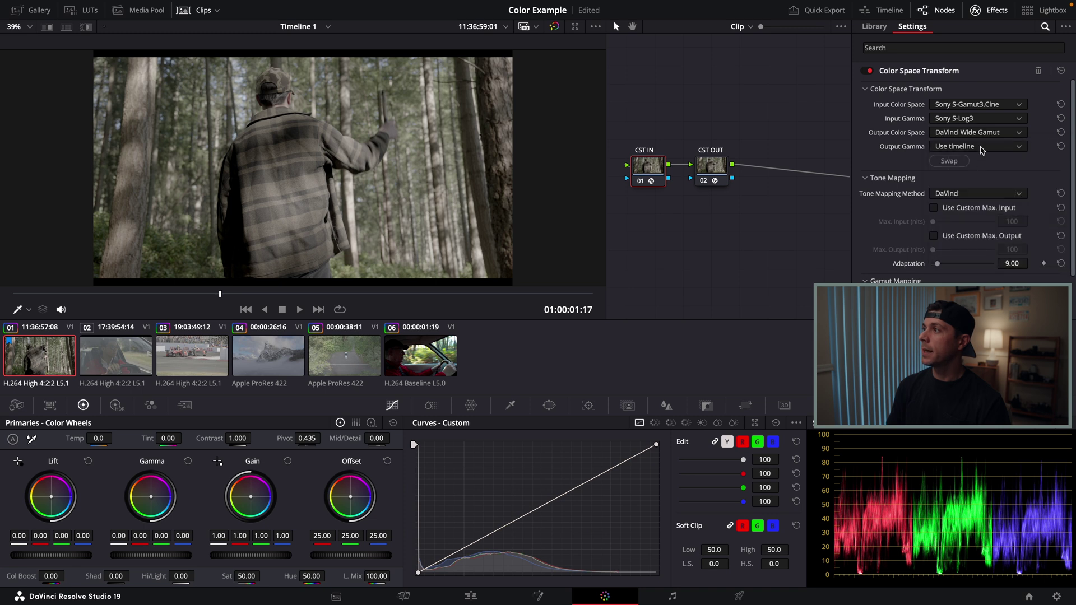
{"action": "left_click", "coordinate": [982, 148]}
{"action": "scroll", "coordinate": [969, 223], "scroll_direction": "down", "scroll_amount": 8}
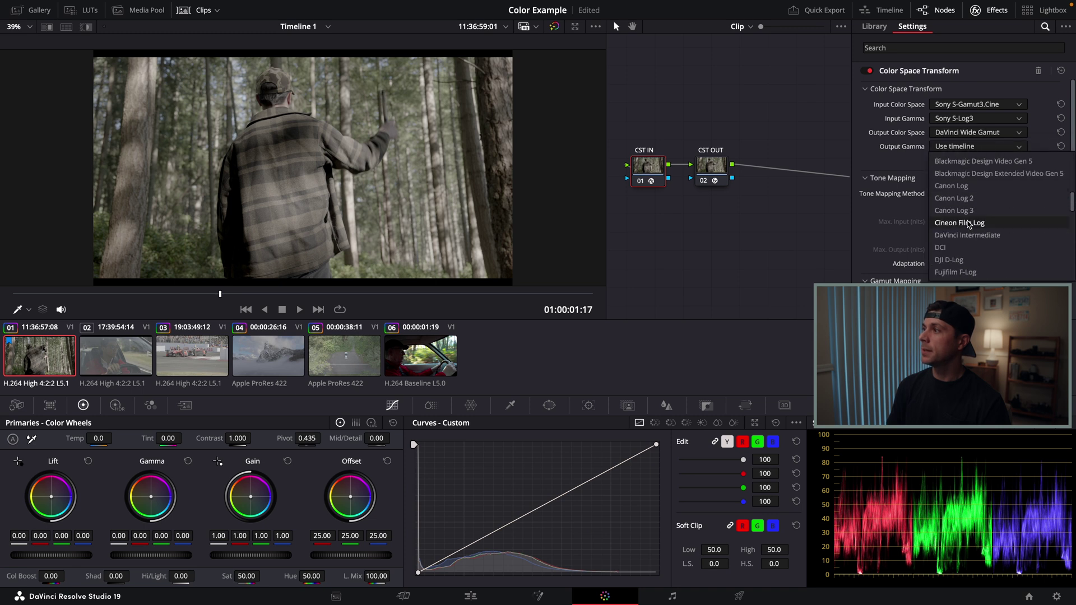
{"action": "left_click", "coordinate": [967, 235]}
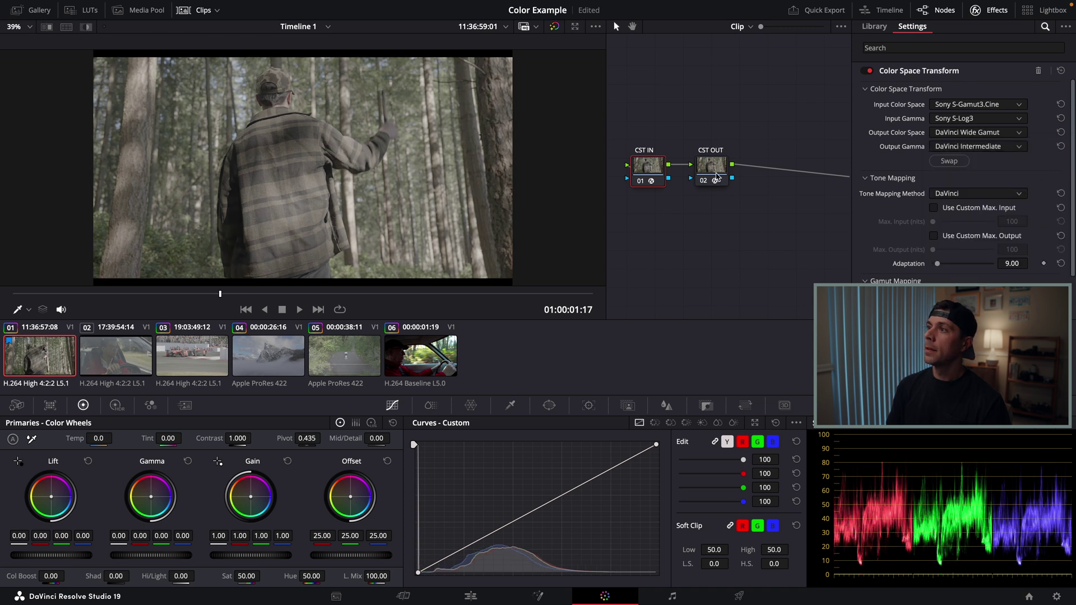
Step: Set CST OUT's input to DaVinci Wide Gamut colour space with DaVinci Intermediate gamma
{"action": "left_click", "coordinate": [716, 176]}
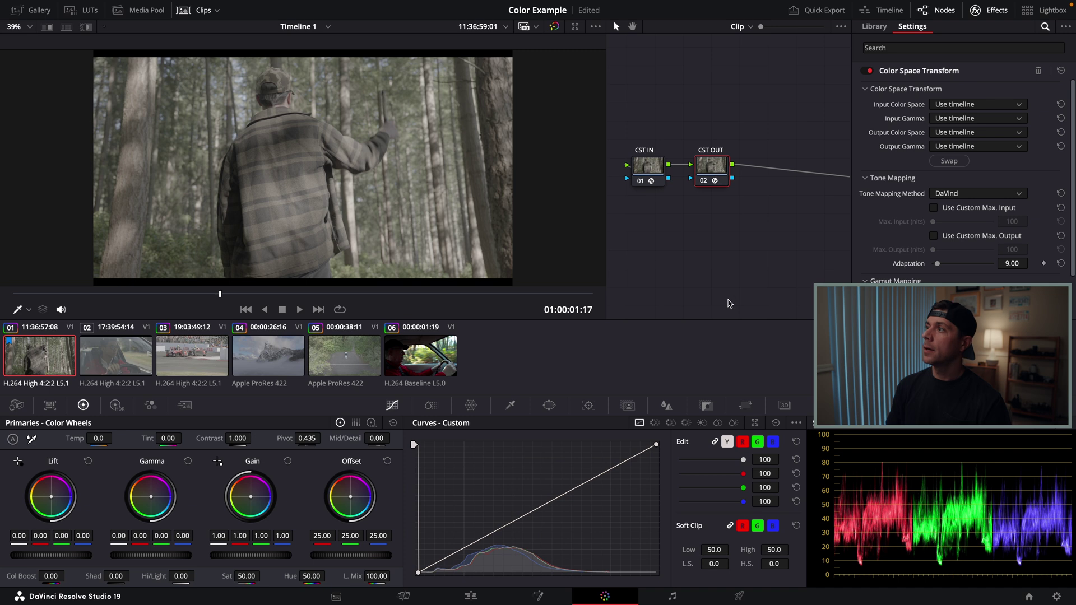
{"action": "left_click", "coordinate": [959, 107]}
{"action": "scroll", "coordinate": [978, 185], "scroll_direction": "down", "scroll_amount": 5}
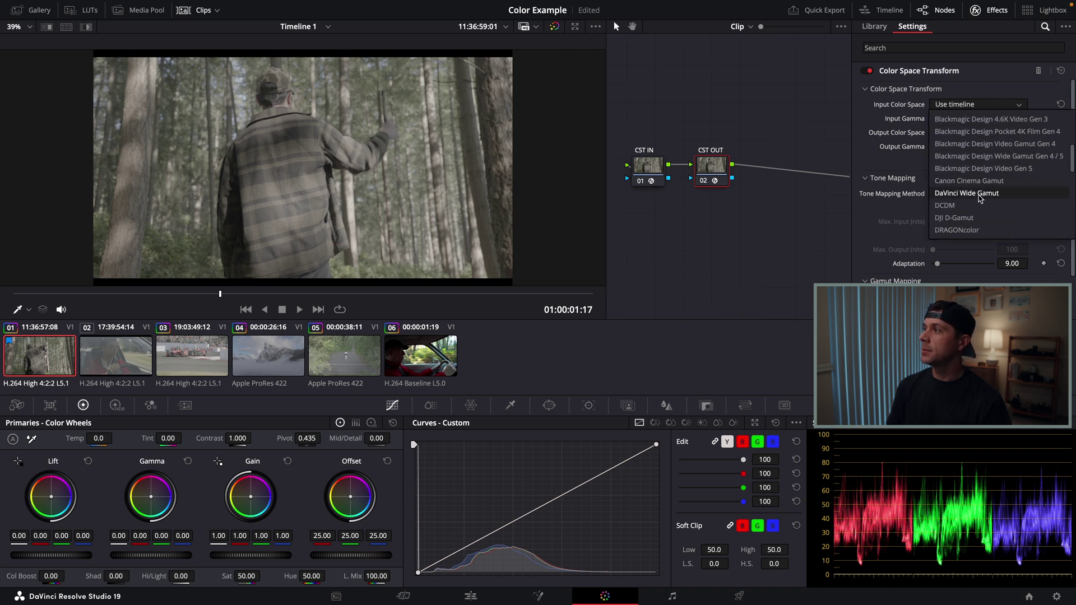
{"action": "left_click", "coordinate": [979, 195]}
{"action": "left_click", "coordinate": [964, 119]}
{"action": "scroll", "coordinate": [979, 216], "scroll_direction": "down", "scroll_amount": 5}
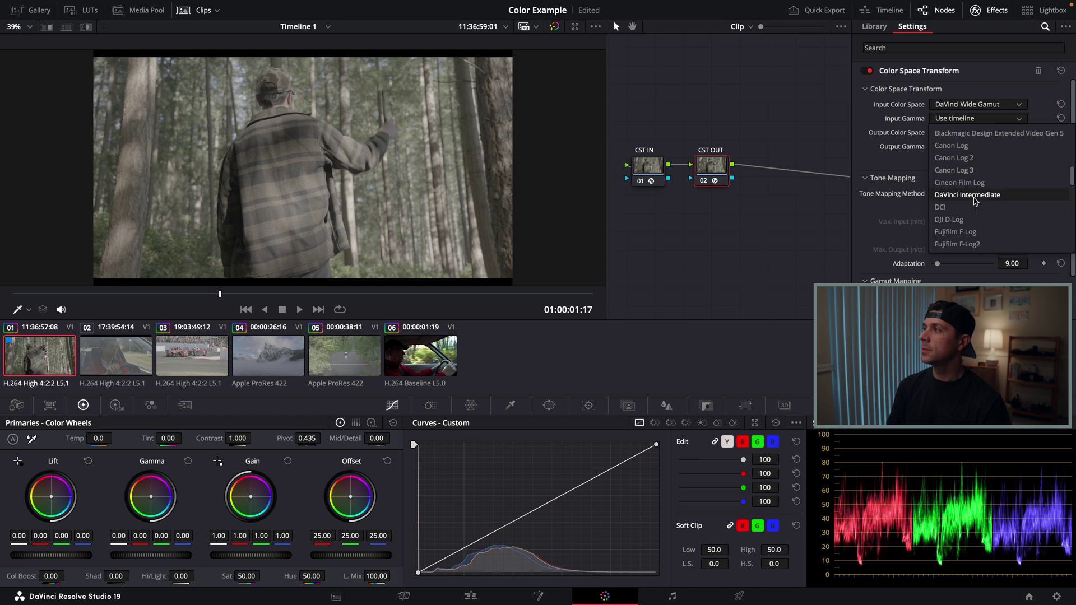
{"action": "left_click", "coordinate": [968, 194]}
Step: Set CST OUT's output to Rec.709 colour space with Rec.709-A gamma and hide the settings
{"action": "left_click", "coordinate": [955, 137]}
{"action": "scroll", "coordinate": [962, 227], "scroll_direction": "down", "scroll_amount": 5}
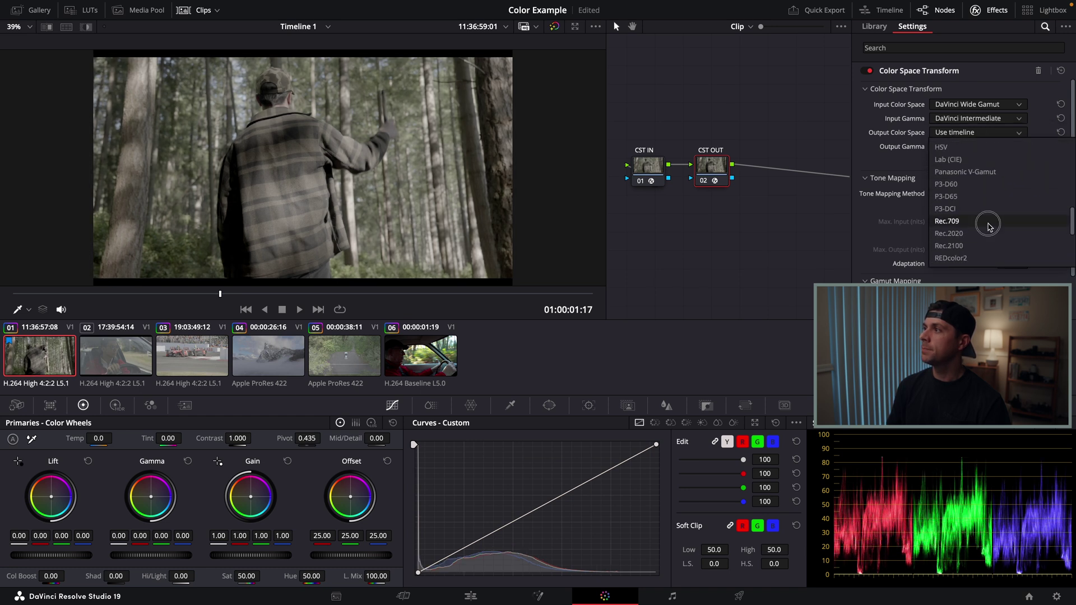
{"action": "left_click", "coordinate": [986, 223]}
{"action": "left_click", "coordinate": [974, 147]}
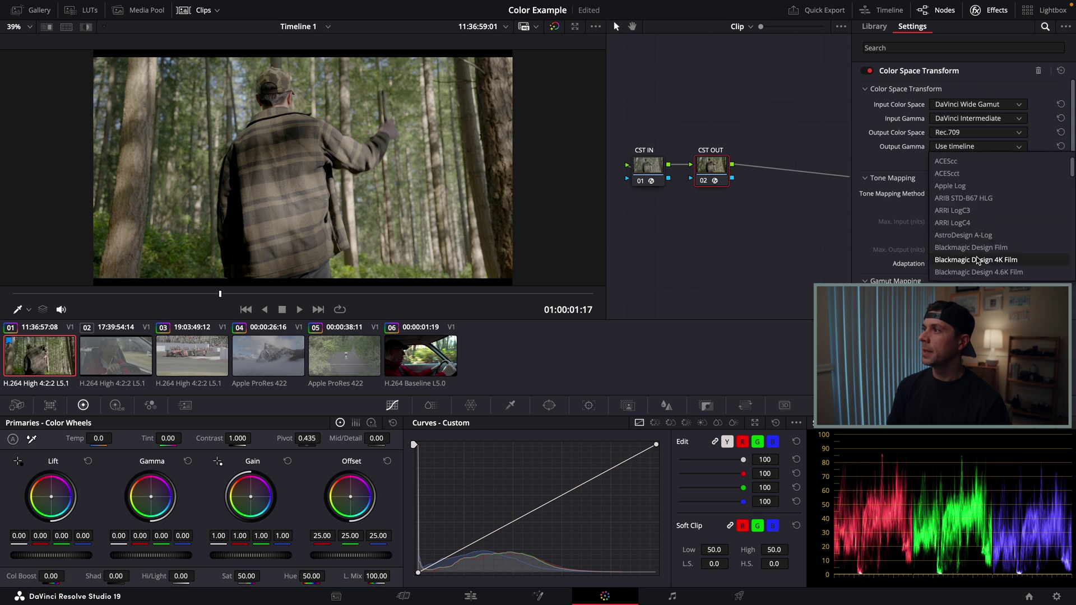
{"action": "scroll", "coordinate": [979, 256], "scroll_direction": "down", "scroll_amount": 7}
{"action": "scroll", "coordinate": [980, 256], "scroll_direction": "down", "scroll_amount": 5}
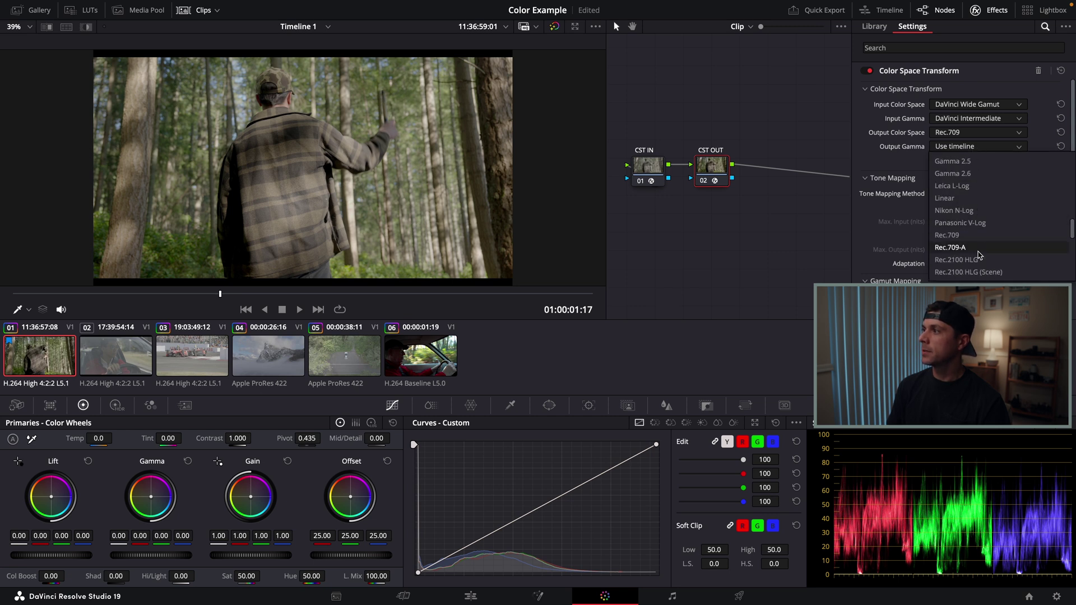
{"action": "left_click", "coordinate": [976, 250]}
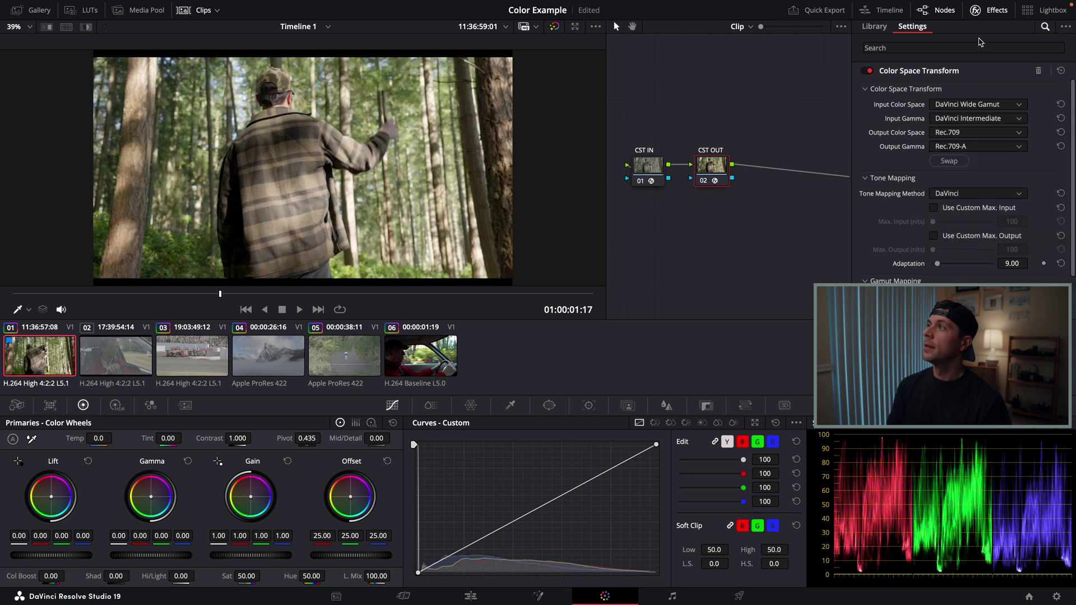
{"action": "left_click", "coordinate": [990, 10]}
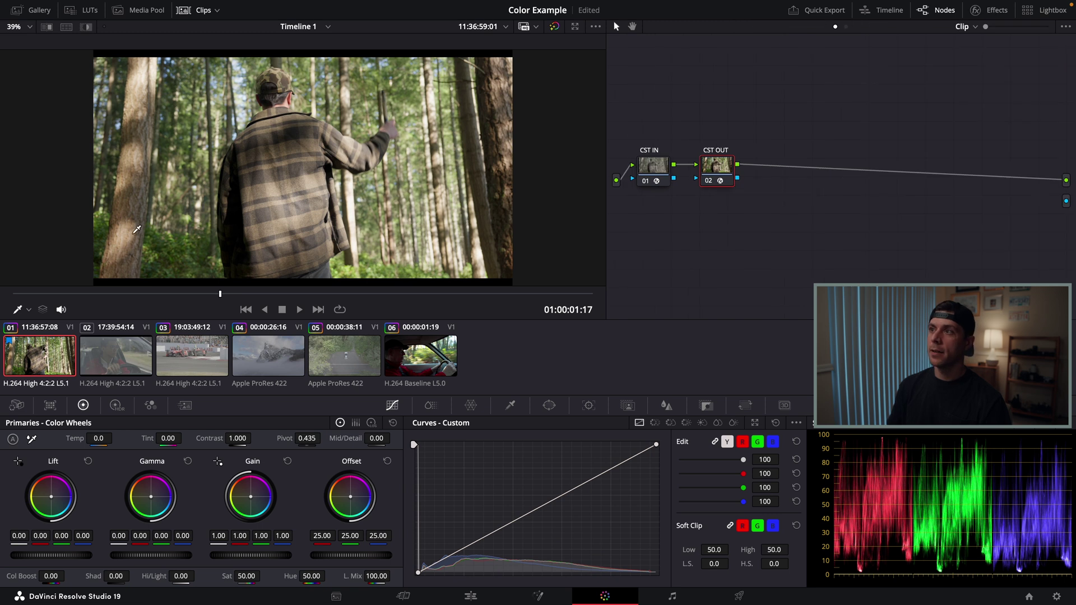
{"action": "left_click_drag", "start_coordinate": [773, 230], "coordinate": [663, 162]}
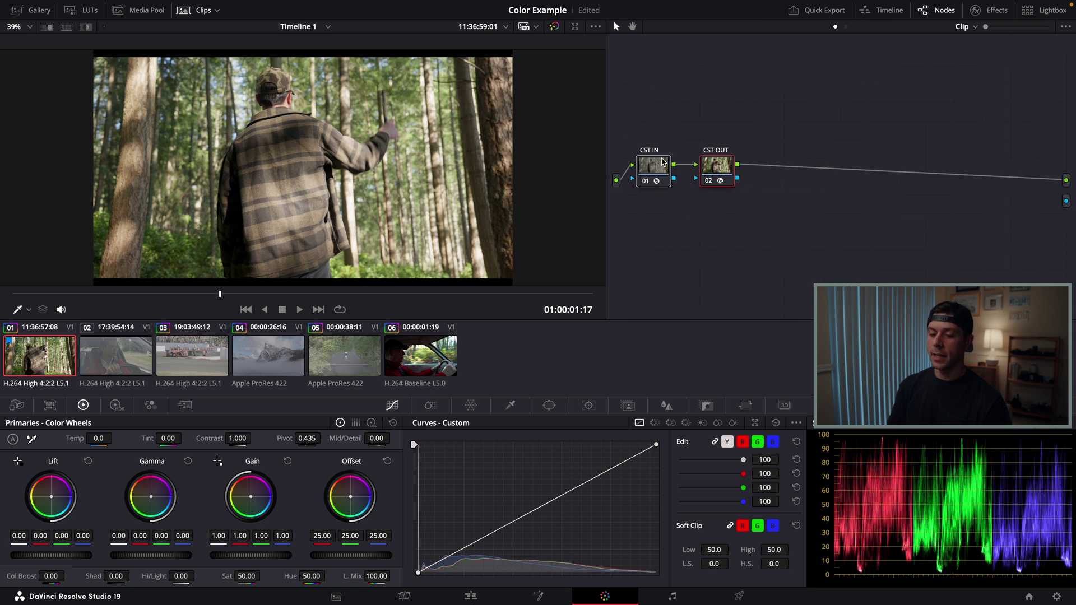
Step: Toggle both CST nodes off and on with Ctrl+D, then drag CST OUT far right
{"action": "key", "text": "ctrl+d"}
{"action": "key", "text": "ctrl+d"}
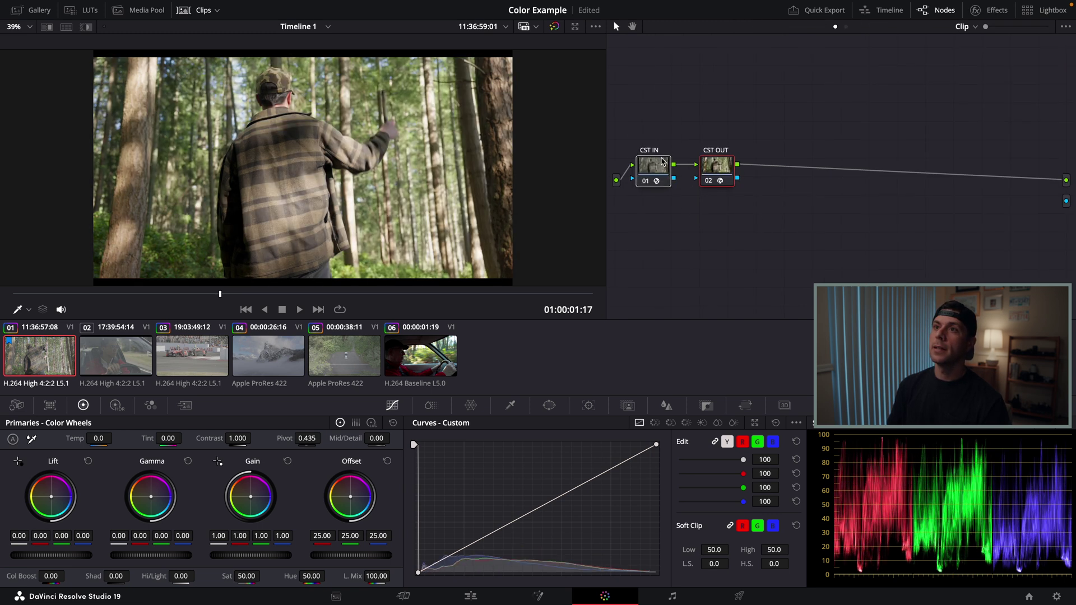
{"action": "key", "text": "ctrl+d"}
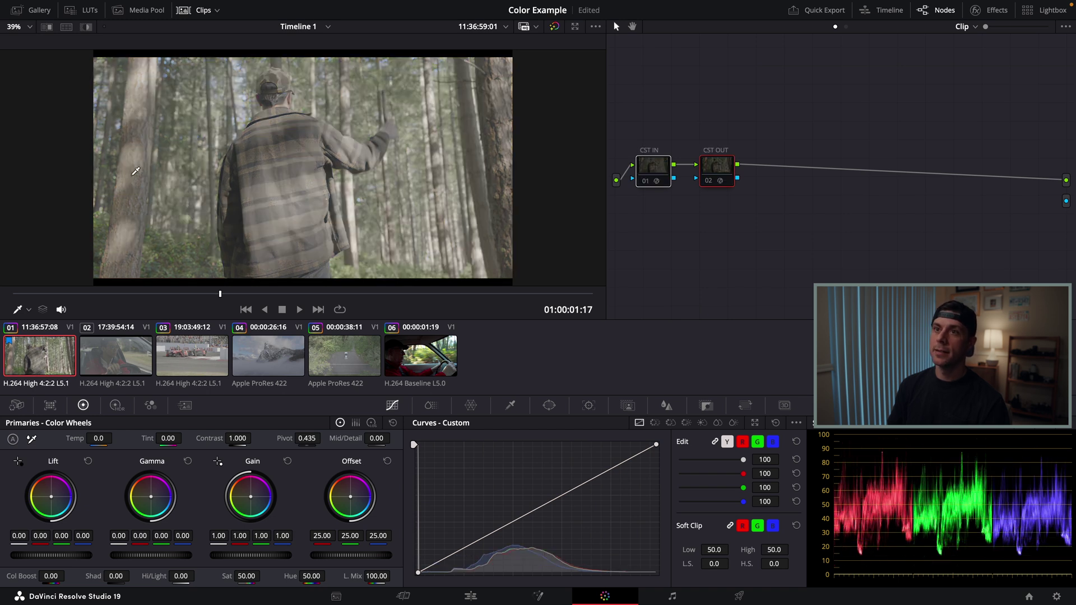
{"action": "key", "text": "ctrl+d"}
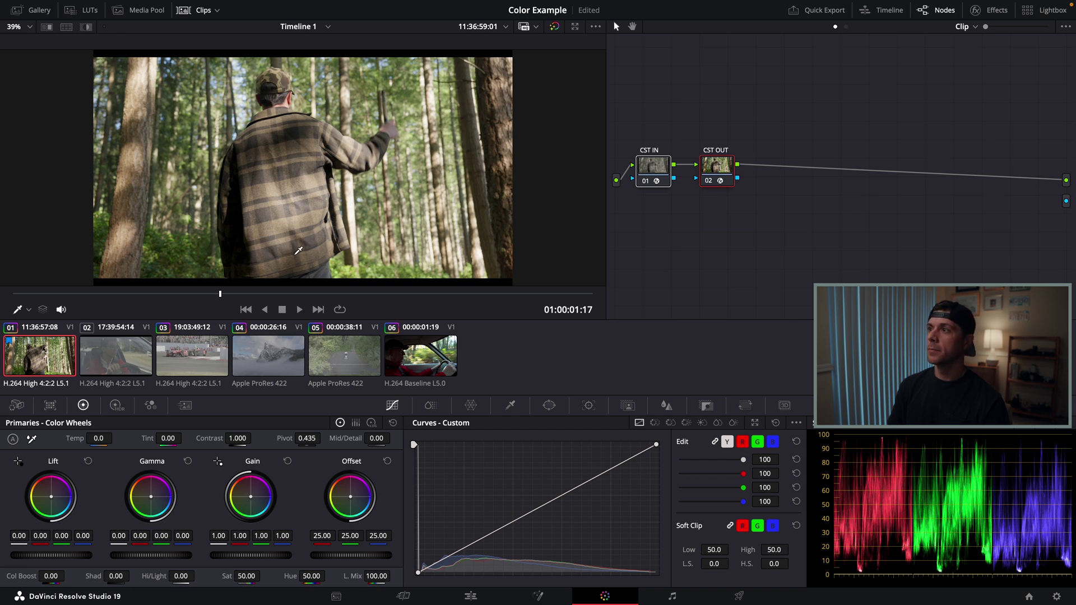
{"action": "left_click", "coordinate": [721, 173]}
{"action": "left_click_drag", "start_coordinate": [715, 168], "coordinate": [951, 170]}
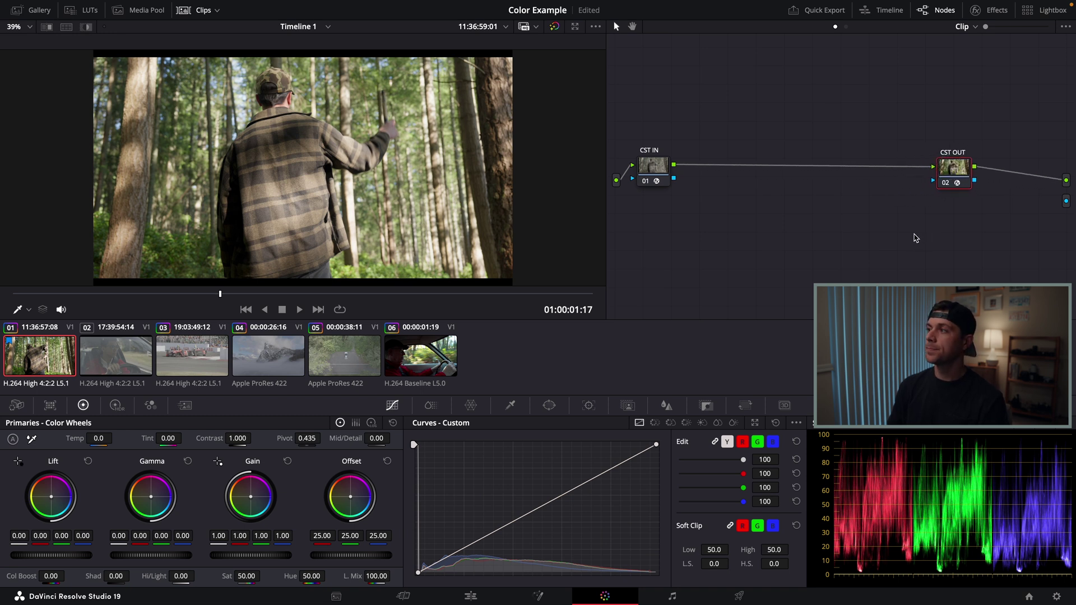
Step: Add node 03 after CST OUT, label it LOOK, and nudge it into place
{"action": "key", "text": "alt+s"}
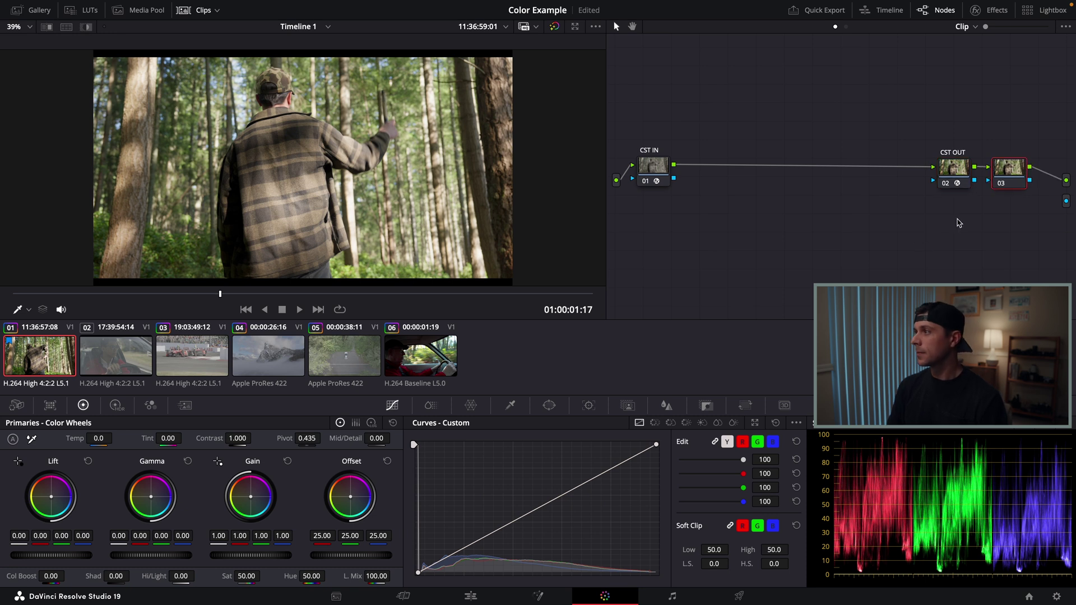
{"action": "right_click", "coordinate": [1013, 178]}
{"action": "left_click", "coordinate": [1009, 192]}
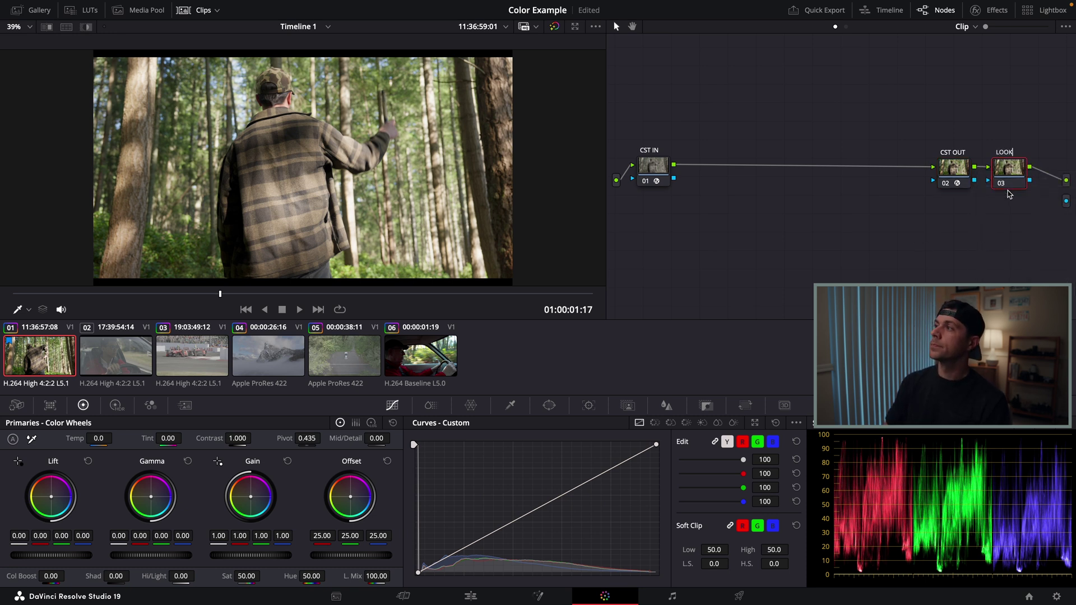
{"action": "left_click", "coordinate": [980, 216]}
{"action": "left_click_drag", "start_coordinate": [1013, 175], "coordinate": [1017, 174]}
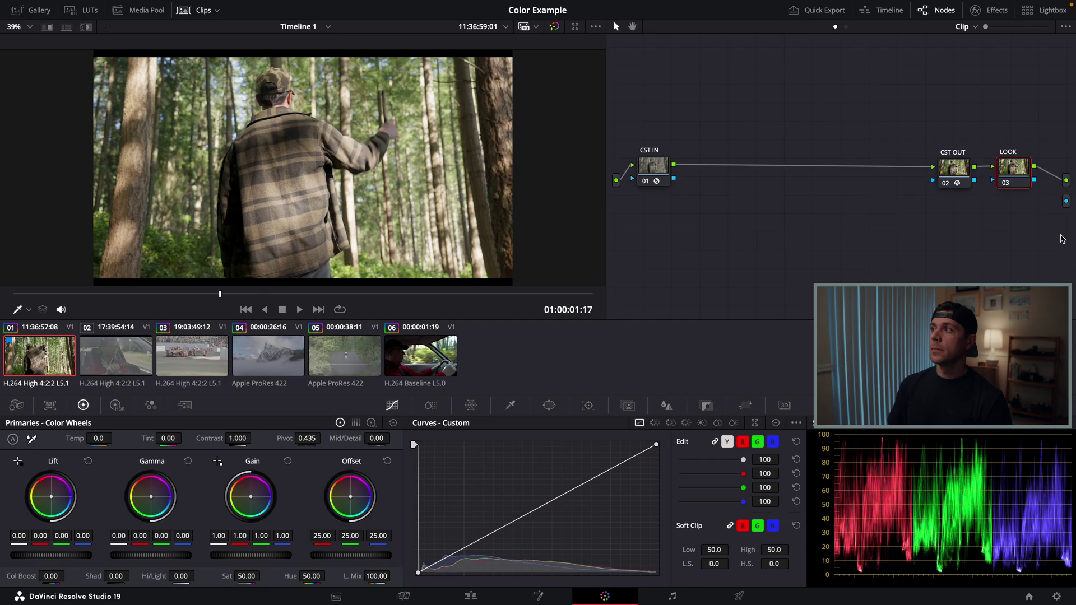
{"action": "left_click", "coordinate": [90, 10]}
Step: Browse the LUTs into Ultimate Colorist Toolkit 2022, Vol. 3 > Film Negative Color Emulation LUTs (Rec709)
{"action": "scroll", "coordinate": [71, 81], "scroll_direction": "down", "scroll_amount": 3}
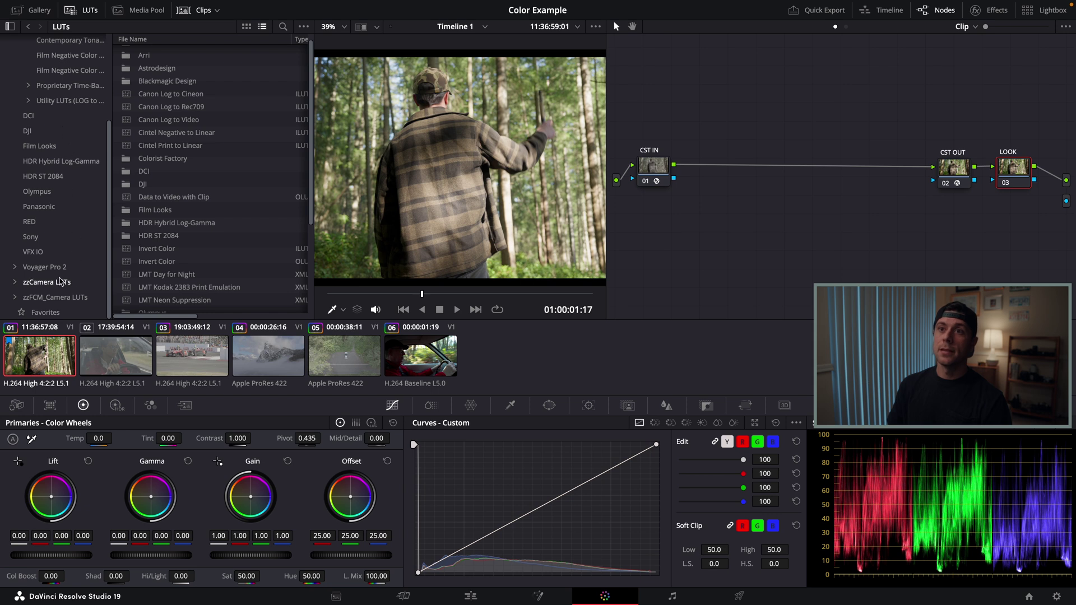
{"action": "scroll", "coordinate": [72, 241], "scroll_direction": "up", "scroll_amount": 1}
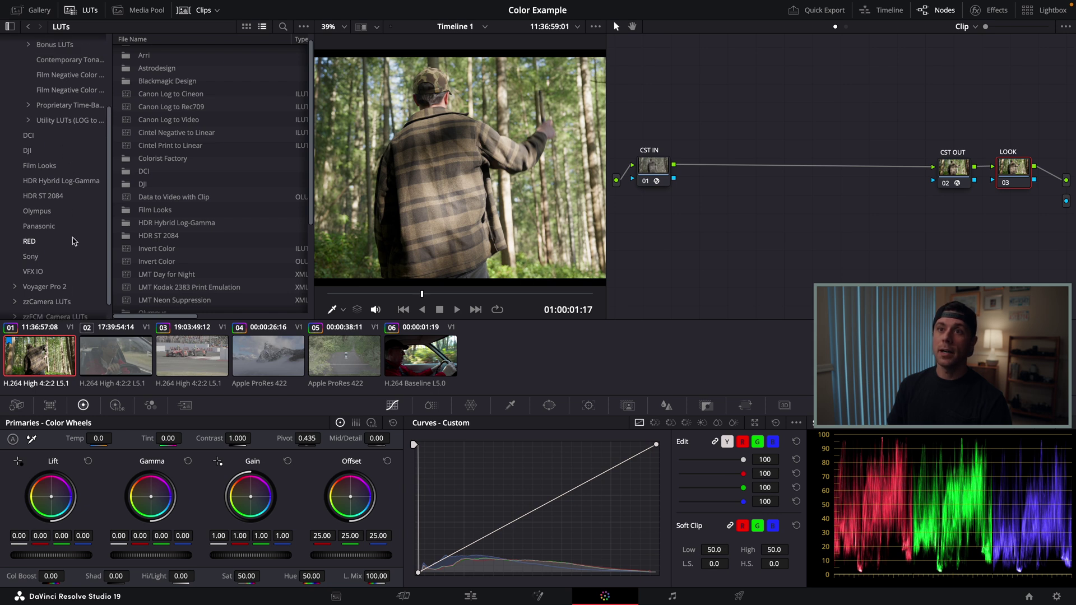
{"action": "scroll", "coordinate": [72, 241], "scroll_direction": "up", "scroll_amount": 5}
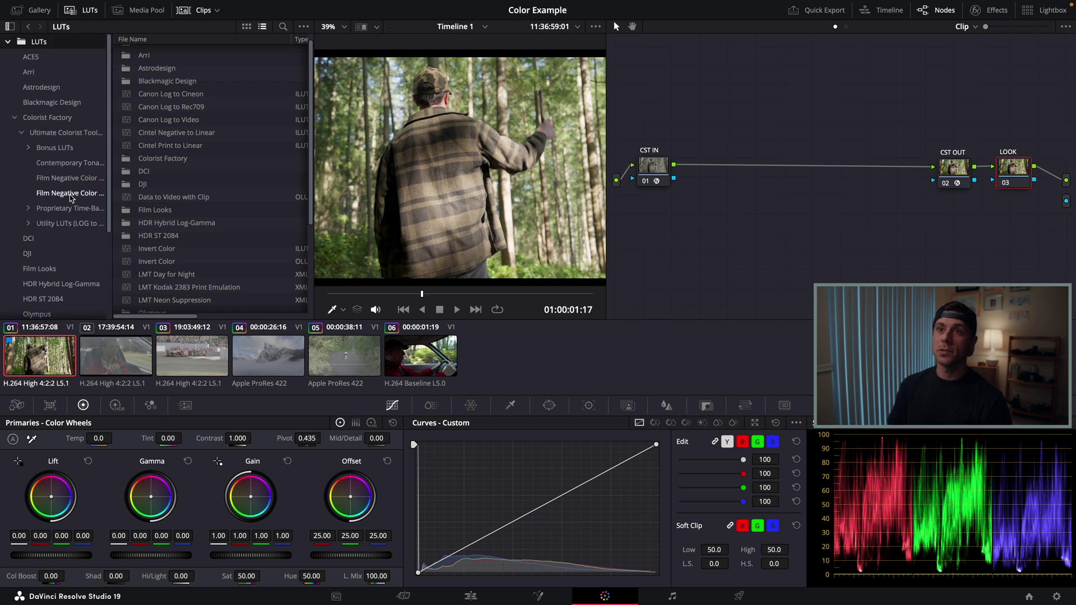
{"action": "left_click", "coordinate": [71, 193]}
{"action": "left_click", "coordinate": [66, 133]}
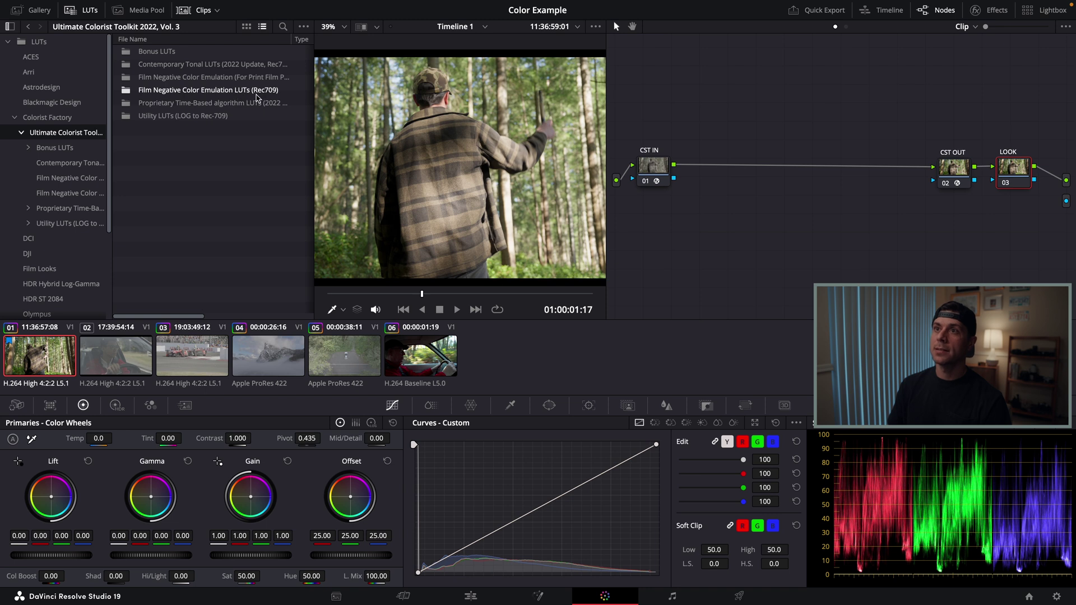
{"action": "double_click", "coordinate": [196, 93]}
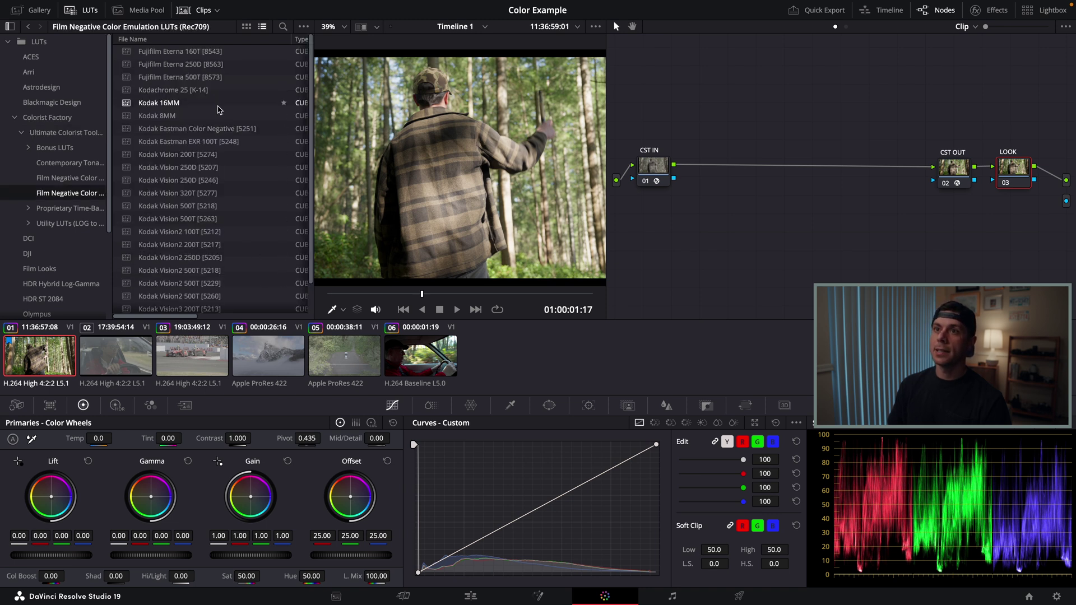
{"action": "scroll", "coordinate": [217, 268], "scroll_direction": "down", "scroll_amount": 2}
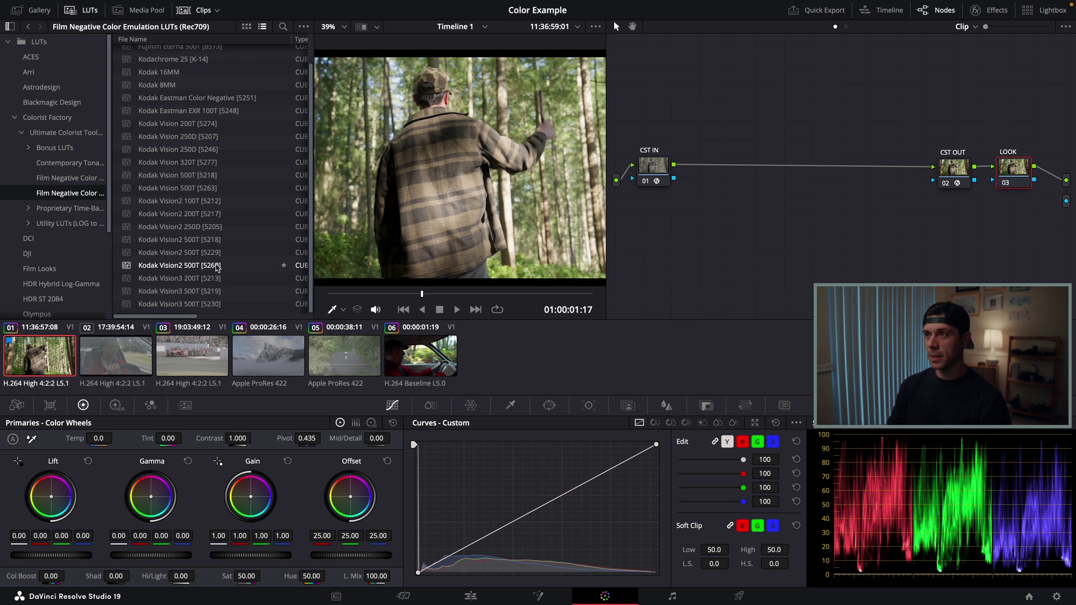
{"action": "left_click_drag", "start_coordinate": [217, 267], "coordinate": [945, 178]}
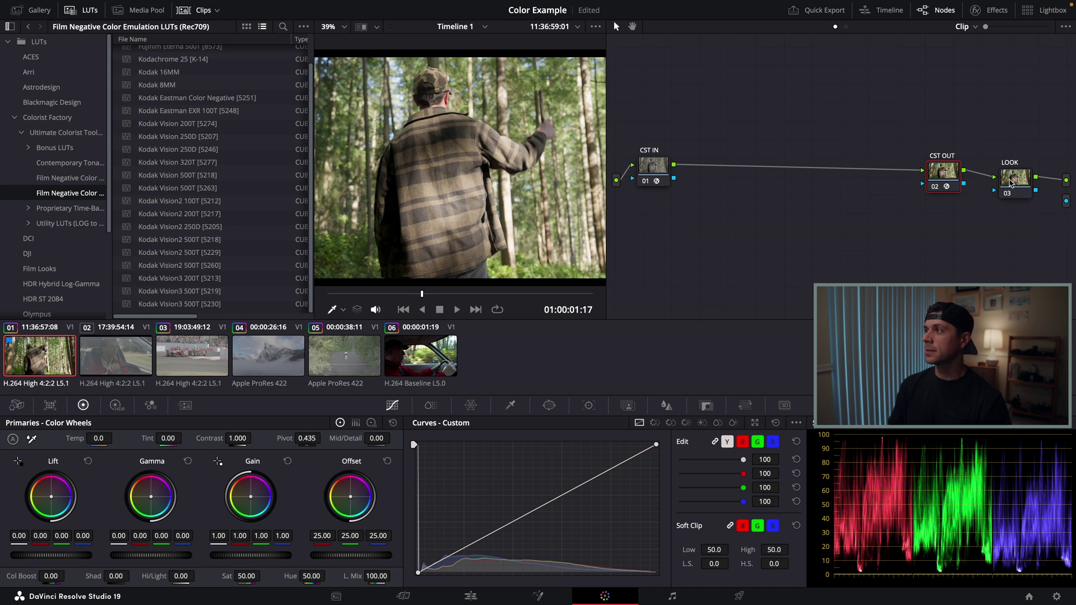
Step: Apply the Kodak Vision 250D [5246] LUT to the LOOK node and close the LUT browser
{"action": "left_click", "coordinate": [1012, 183]}
{"action": "left_click_drag", "start_coordinate": [1012, 184], "coordinate": [998, 178]}
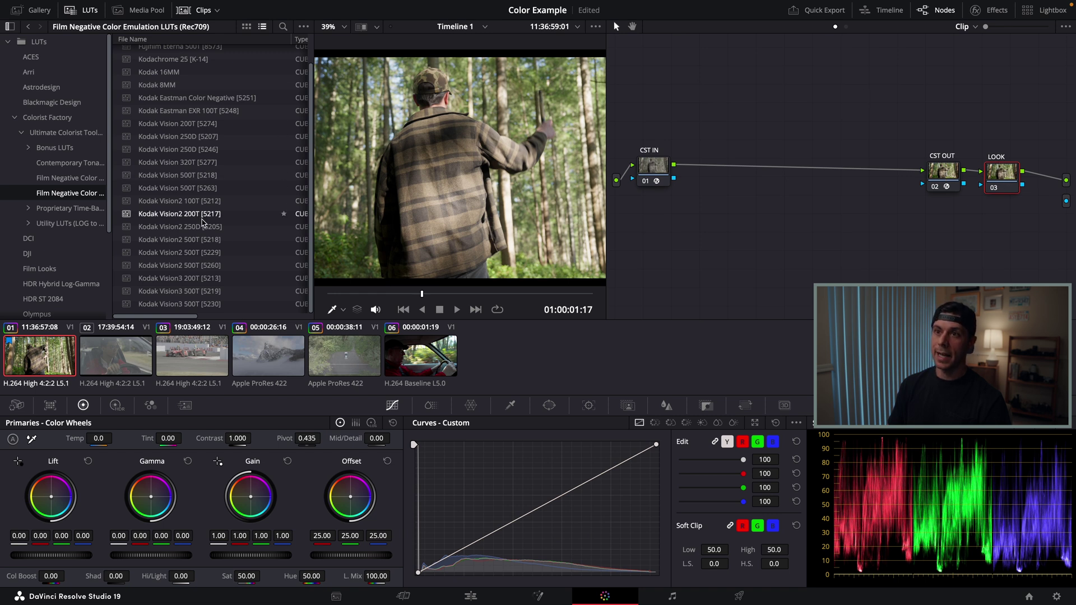
{"action": "scroll", "coordinate": [199, 216], "scroll_direction": "up", "scroll_amount": 2}
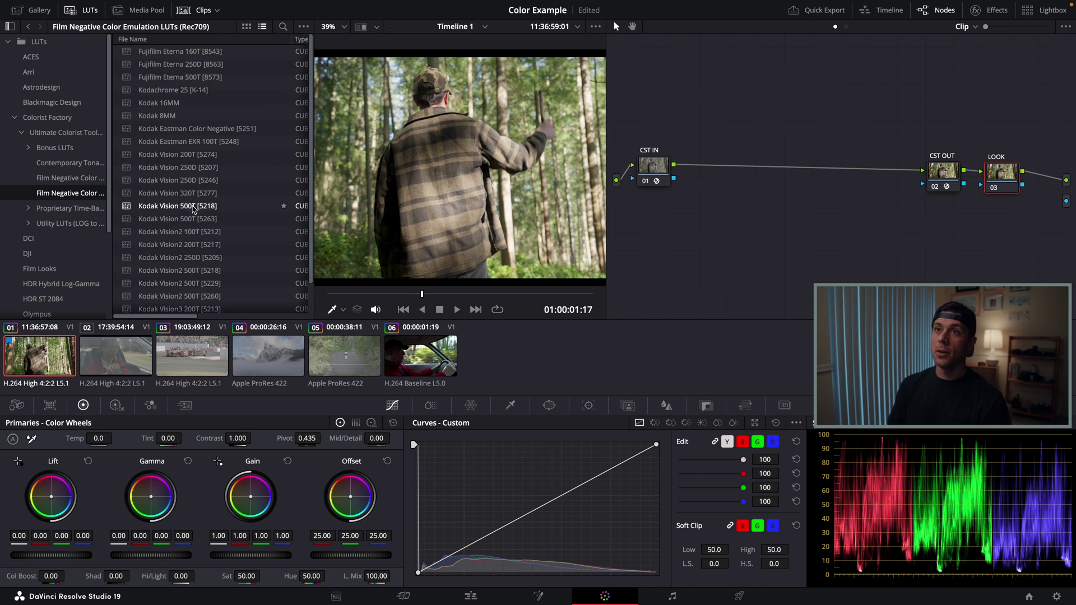
{"action": "scroll", "coordinate": [199, 257], "scroll_direction": "down", "scroll_amount": 2}
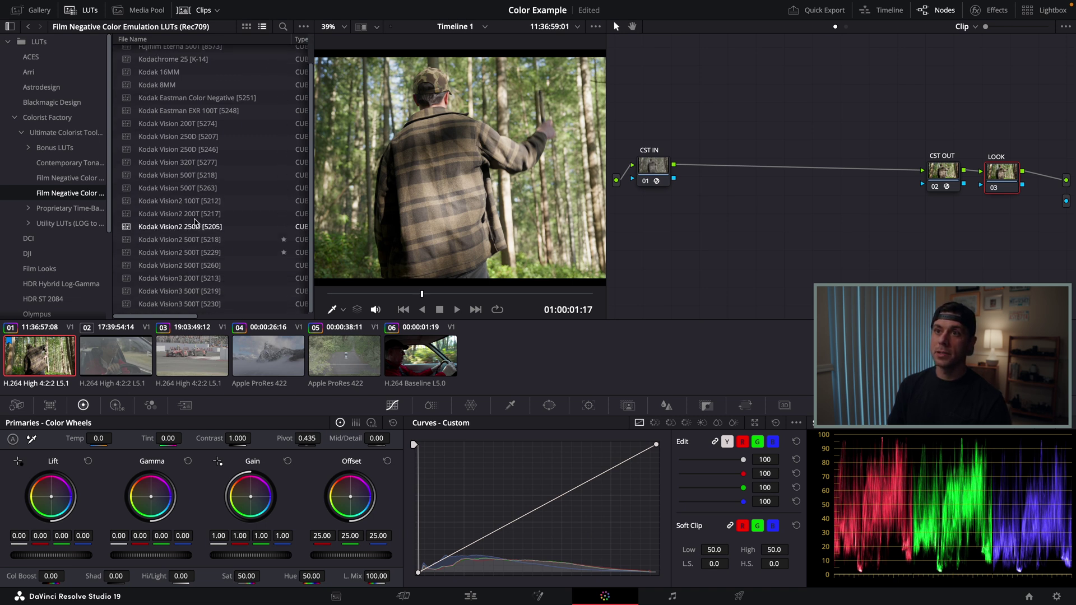
{"action": "left_click", "coordinate": [166, 152]}
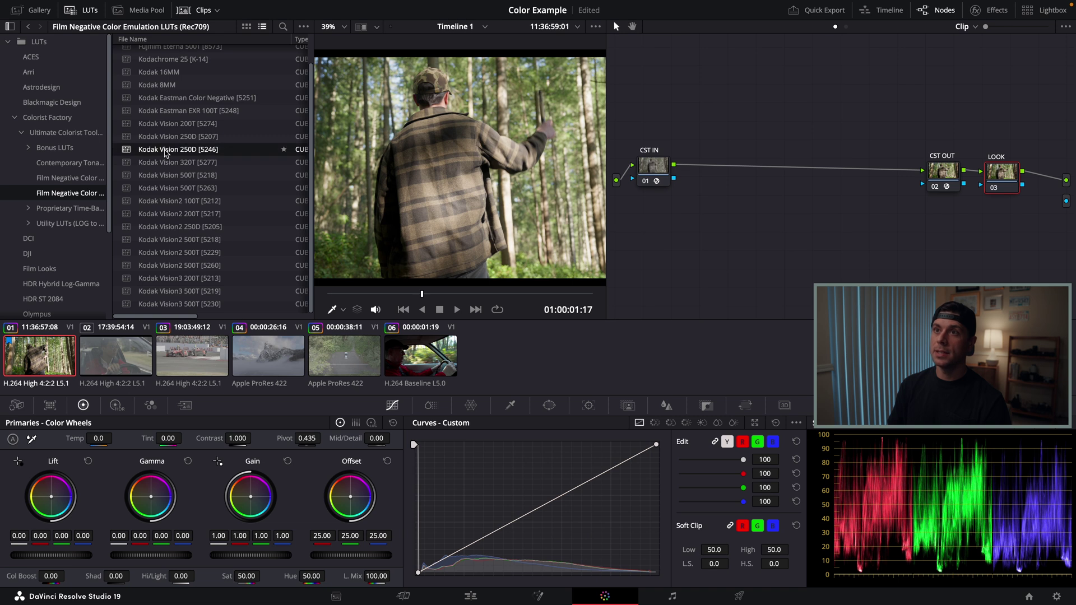
{"action": "left_click_drag", "start_coordinate": [155, 152], "coordinate": [998, 175]}
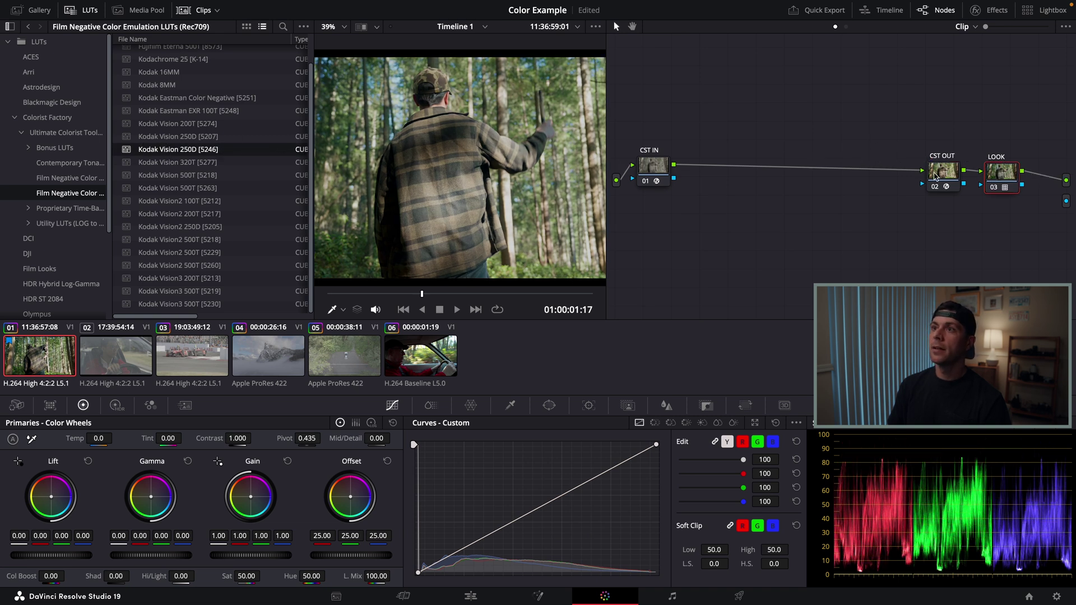
{"action": "left_click", "coordinate": [83, 10]}
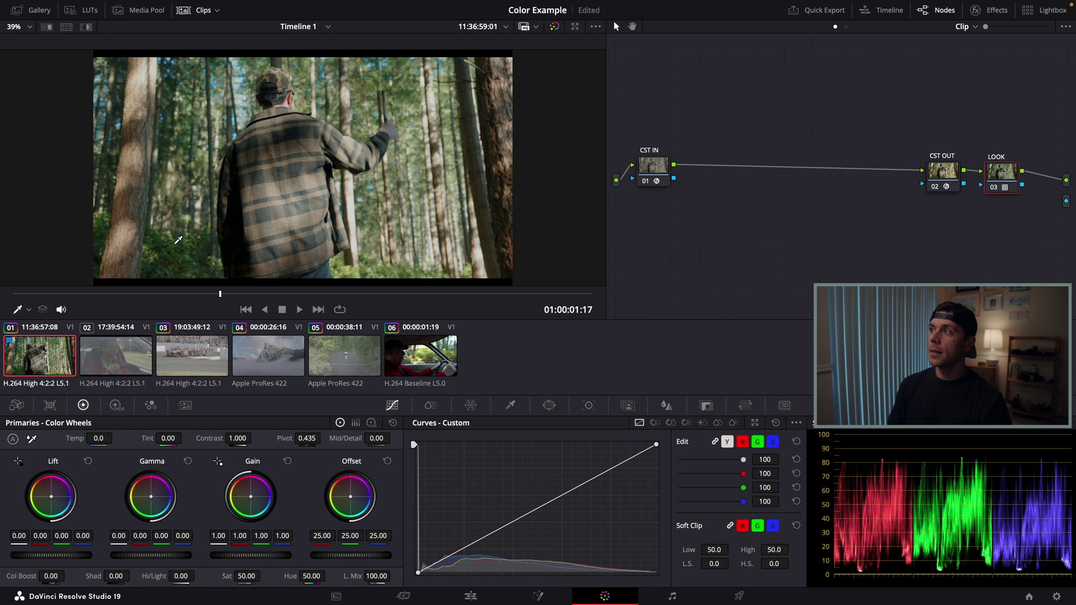
Step: Replace the LOOK node's LUT with Kodak Vision 200T [5274]
{"action": "key", "text": "ctrl+d"}
{"action": "key", "text": "ctrl+d"}
{"action": "key", "text": "ctrl+d"}
{"action": "key", "text": "ctrl+d"}
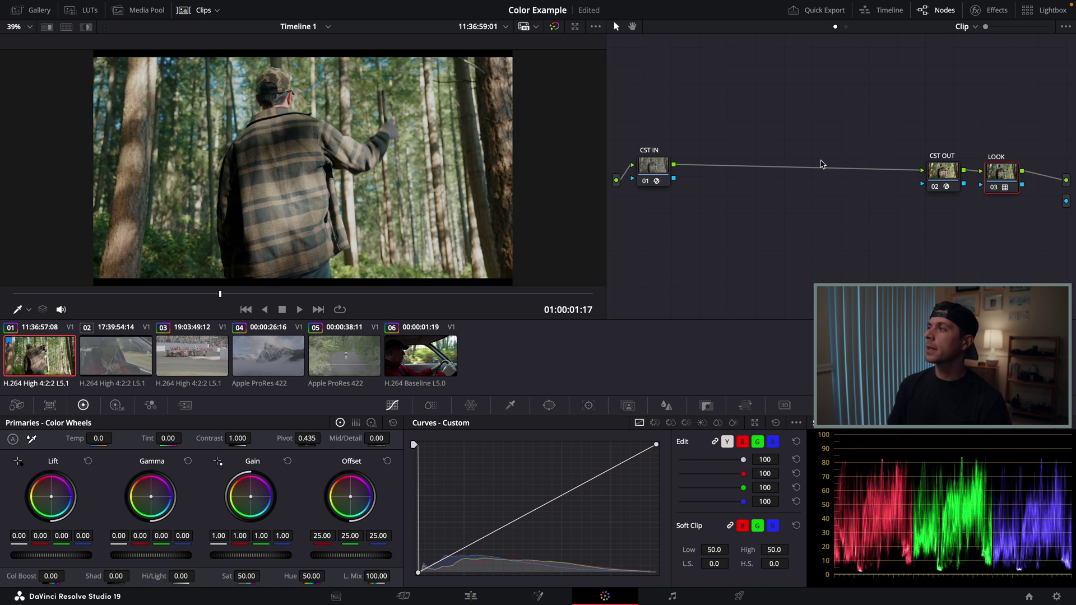
{"action": "right_click", "coordinate": [989, 176]}
{"action": "left_click", "coordinate": [1006, 184]}
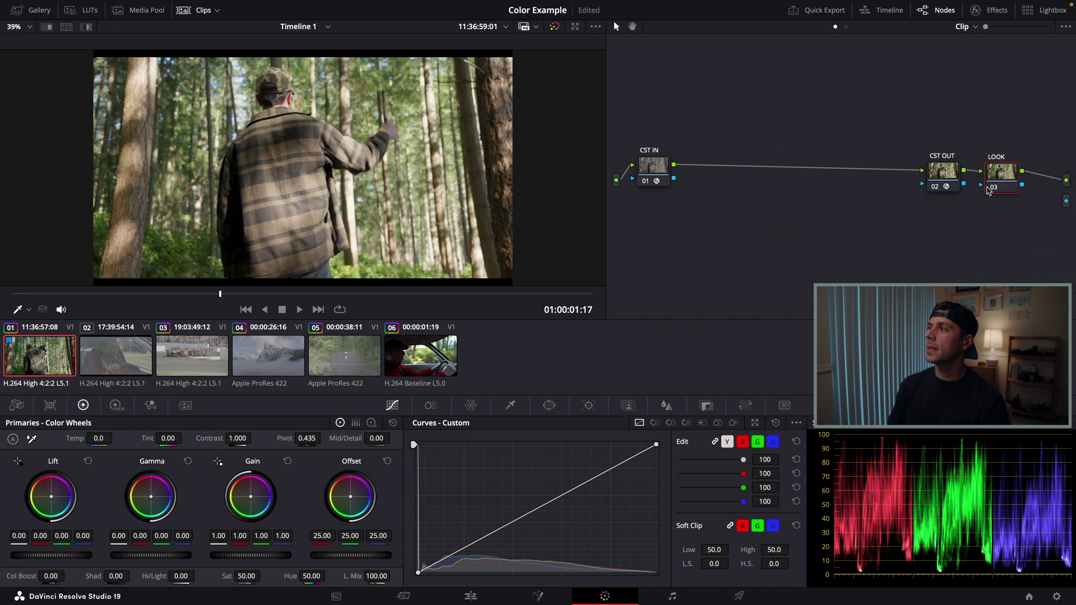
{"action": "left_click", "coordinate": [84, 10]}
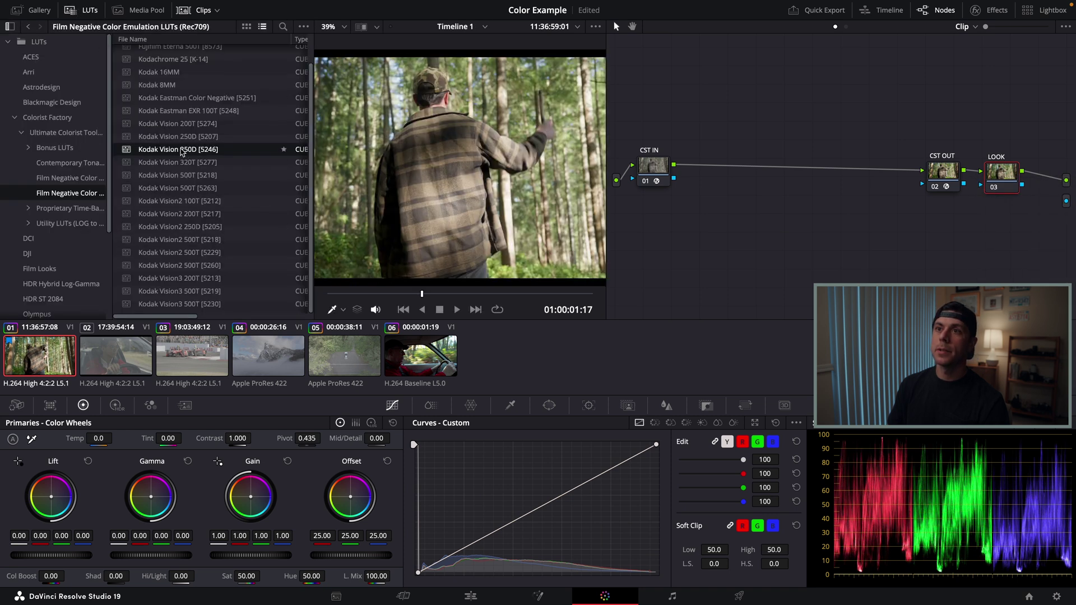
{"action": "left_click", "coordinate": [161, 127]}
{"action": "left_click_drag", "start_coordinate": [148, 127], "coordinate": [1001, 178]}
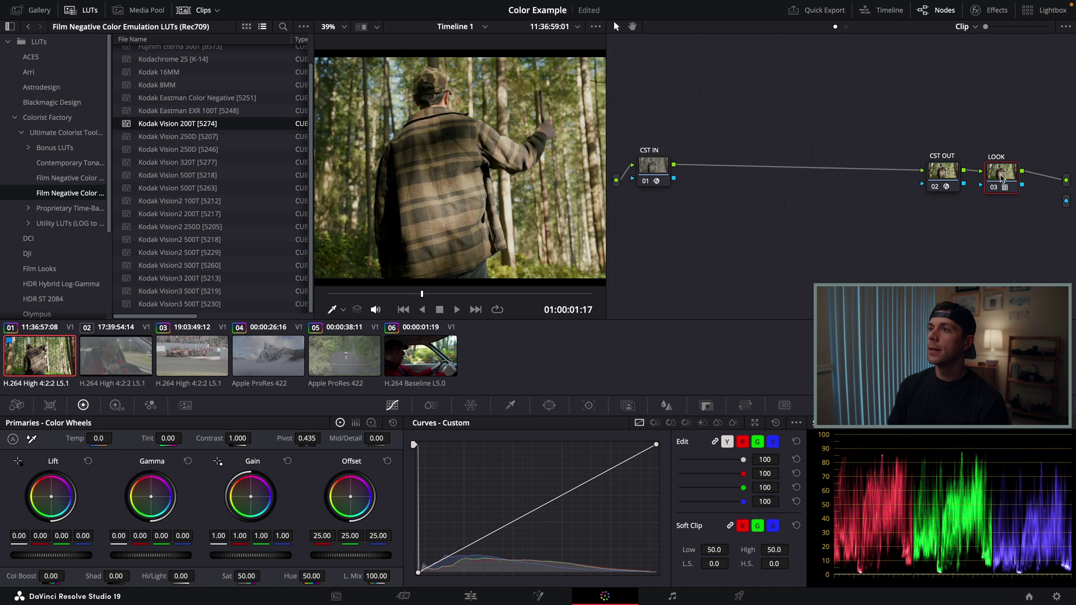
{"action": "left_click", "coordinate": [88, 12]}
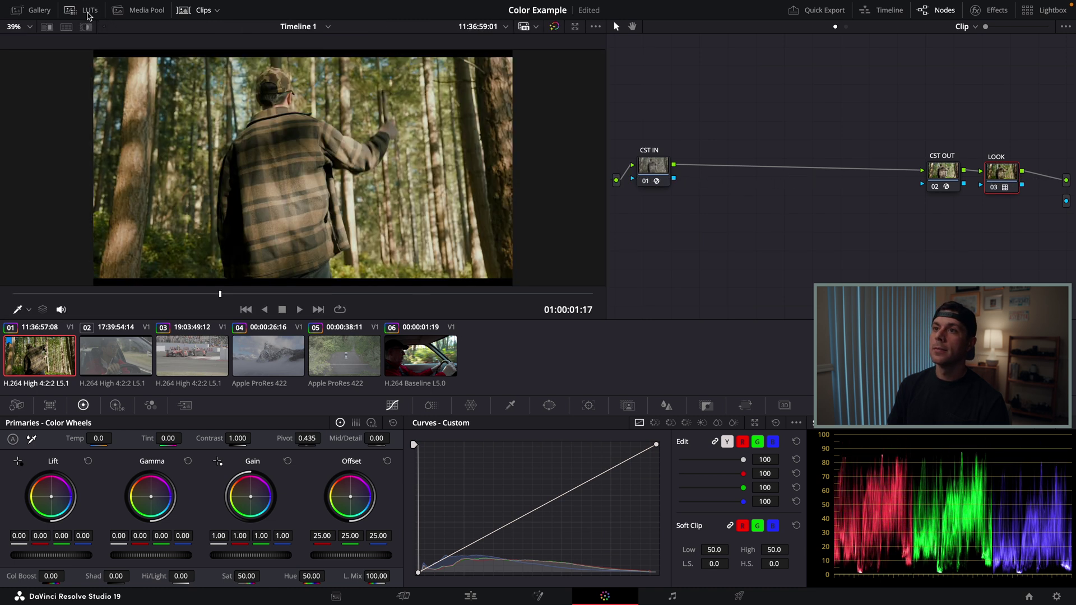
Step: Swap the LOOK node's LUT for Kodak Vision2 200T [5217]
{"action": "right_click", "coordinate": [1003, 177]}
{"action": "left_click", "coordinate": [1007, 184]}
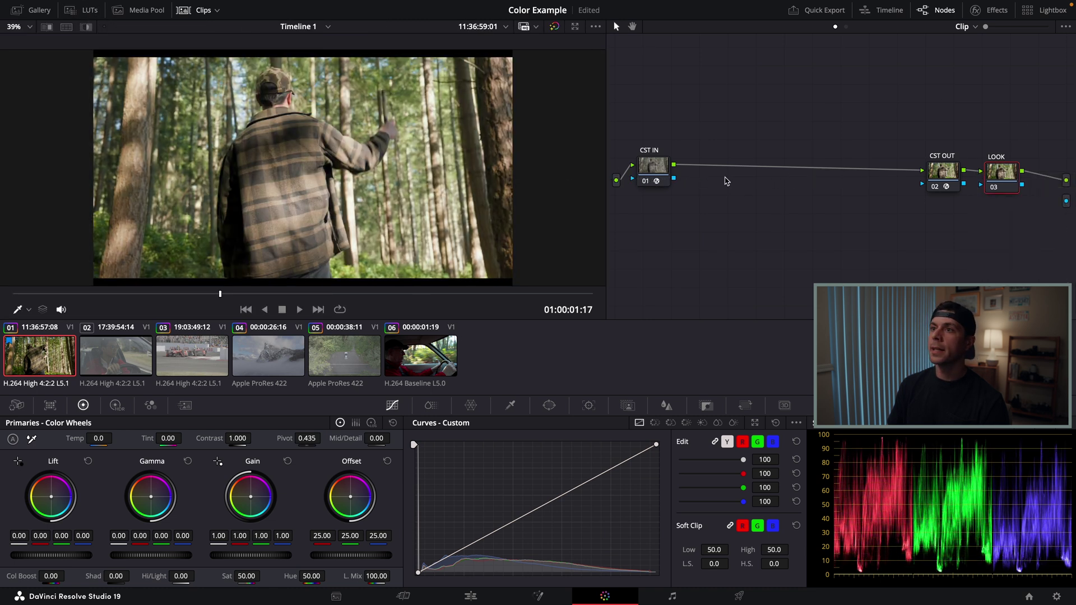
{"action": "left_click", "coordinate": [88, 10]}
{"action": "left_click", "coordinate": [219, 216]}
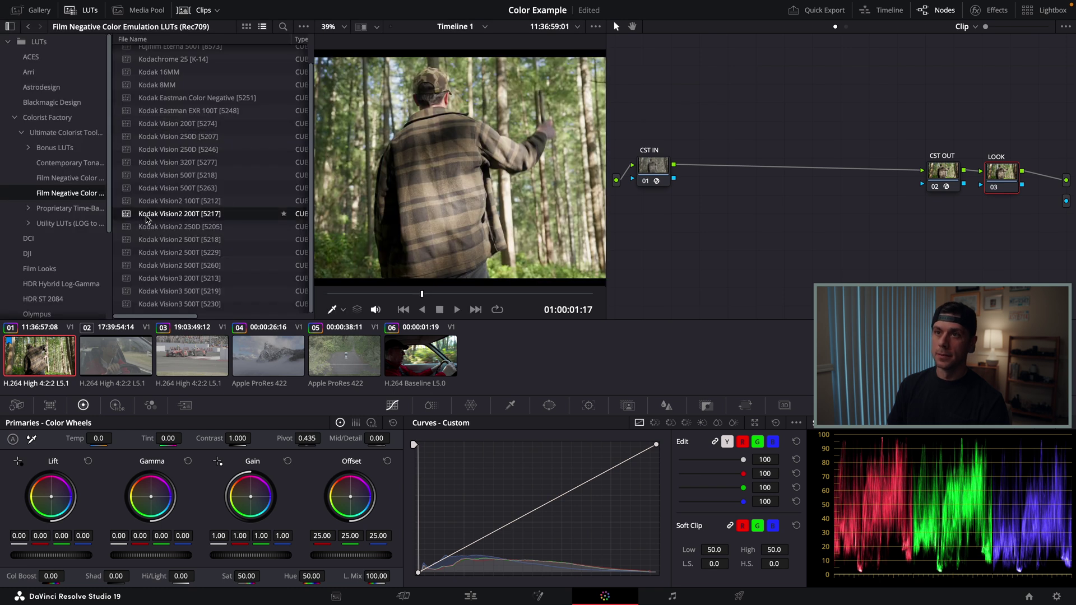
{"action": "left_click_drag", "start_coordinate": [144, 219], "coordinate": [998, 178]}
{"action": "left_click", "coordinate": [89, 11]}
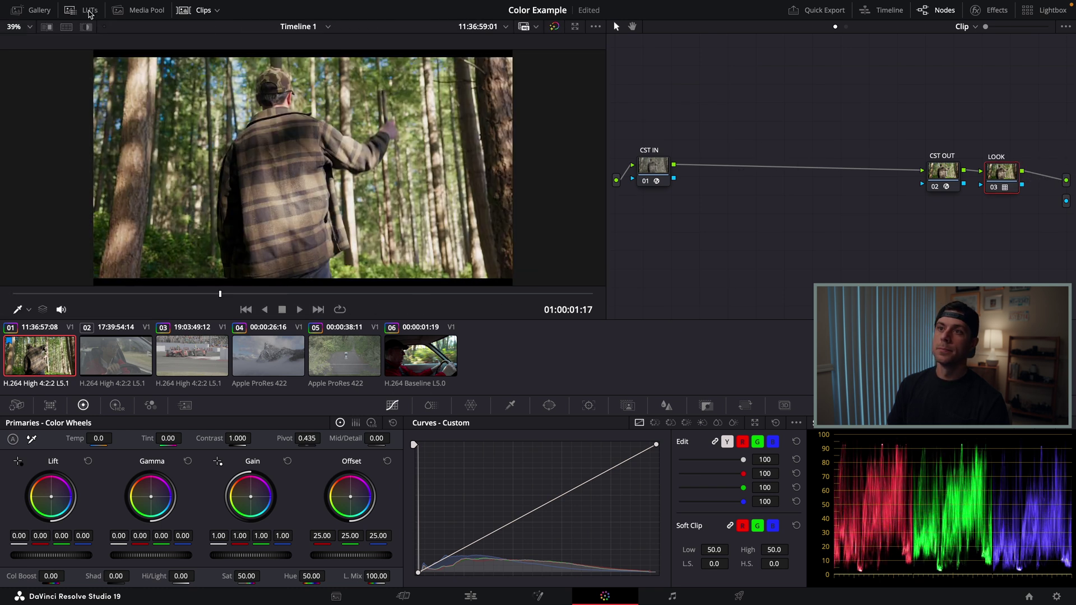
Step: Toggle the grade off and on to compare, then reposition CST OUT and LOOK
{"action": "key", "text": "ctrl+d"}
{"action": "key", "text": "ctrl+d"}
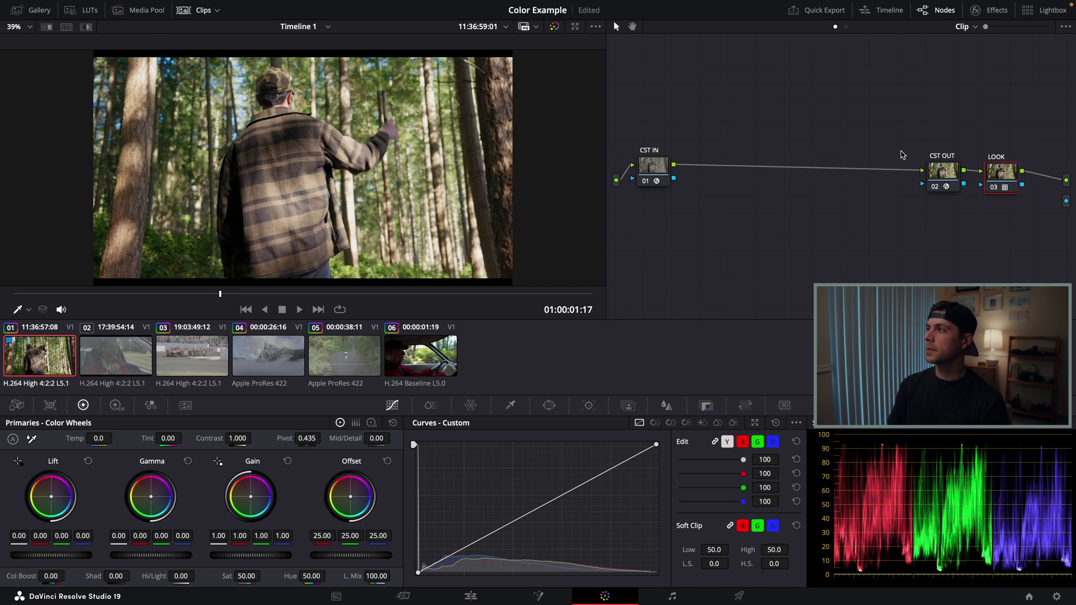
{"action": "key", "text": "ctrl+d"}
{"action": "key", "text": "ctrl+d"}
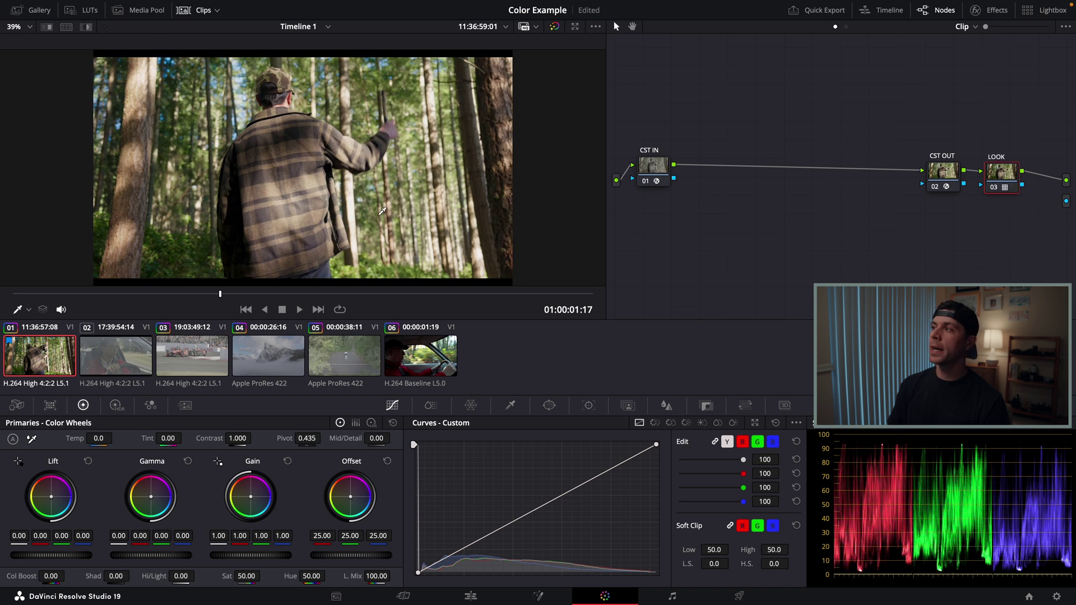
{"action": "left_click_drag", "start_coordinate": [934, 166], "coordinate": [926, 151]}
{"action": "left_click_drag", "start_coordinate": [995, 181], "coordinate": [1012, 160]}
{"action": "left_click_drag", "start_coordinate": [937, 165], "coordinate": [965, 157]}
Step: Disable all nodes, re-enable CST IN, and move CST OUT into line with it
{"action": "key", "text": "alt+d"}
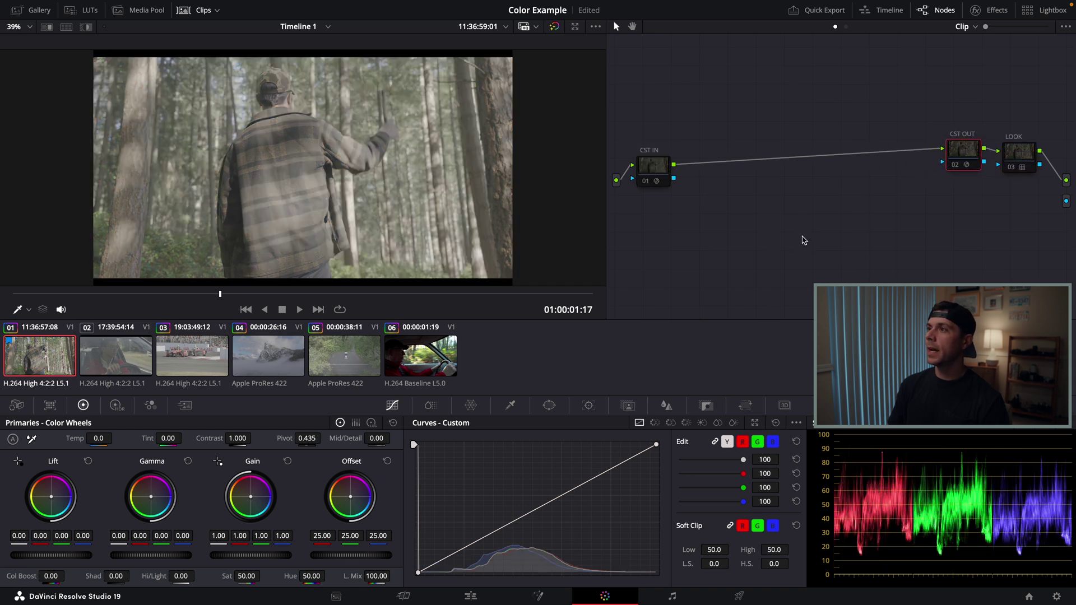
{"action": "left_click", "coordinate": [661, 175]}
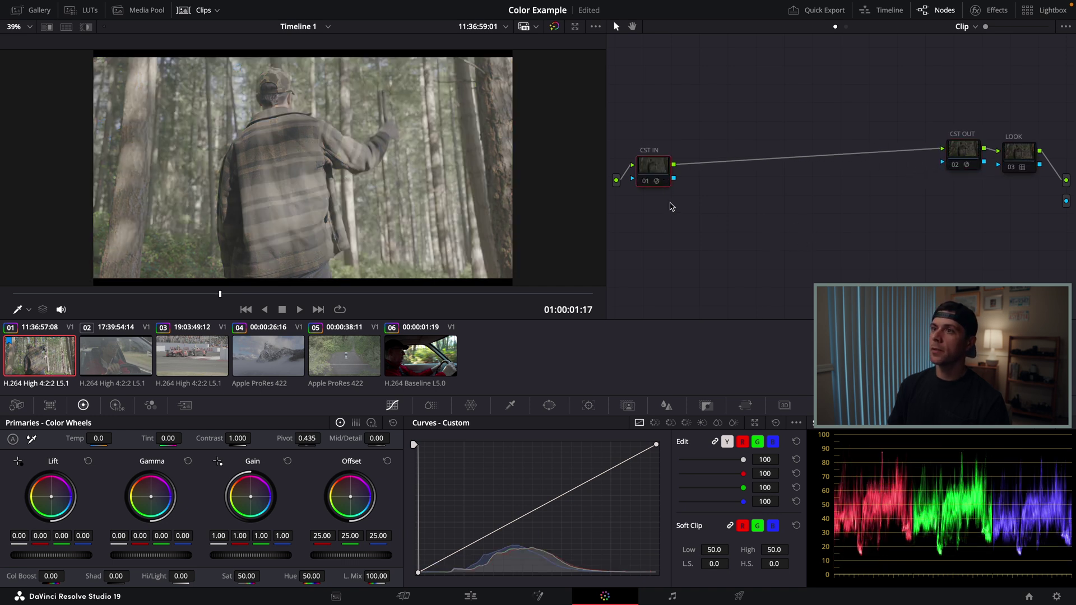
{"action": "key", "text": "ctrl+d"}
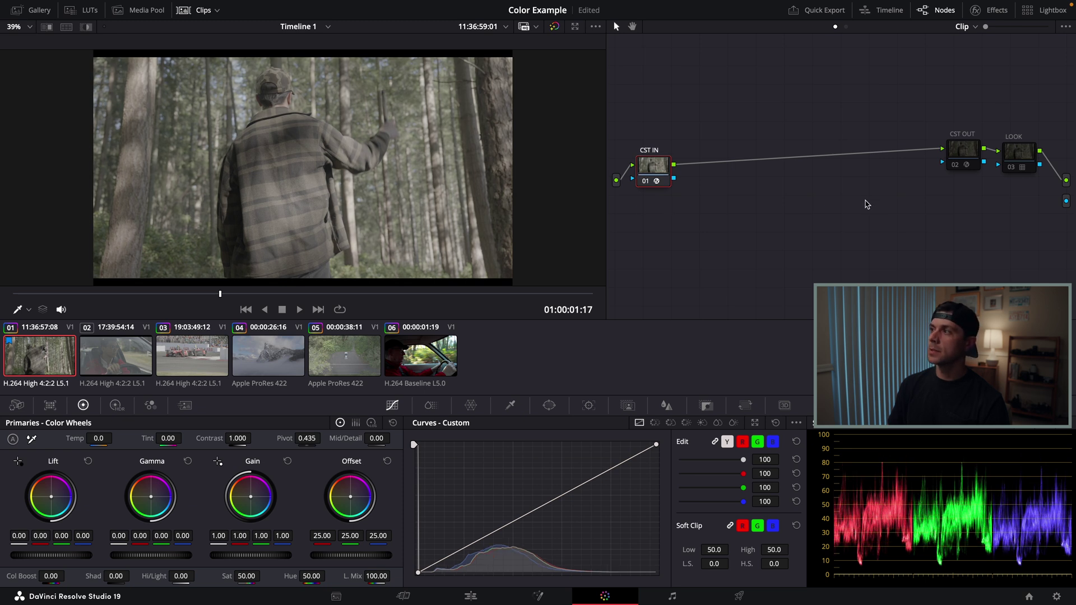
{"action": "left_click", "coordinate": [968, 154]}
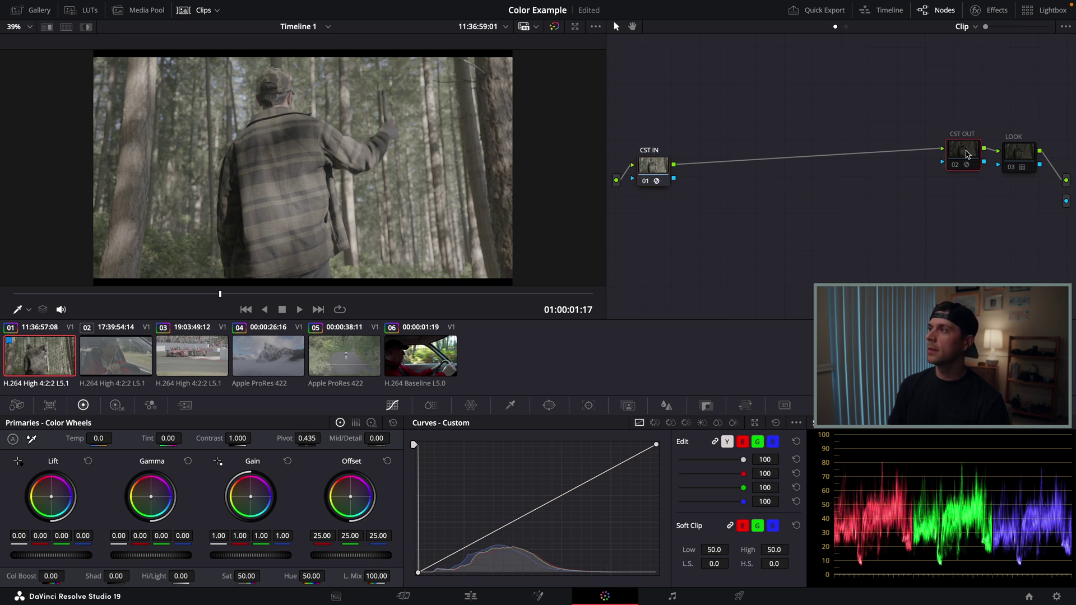
{"action": "left_click_drag", "start_coordinate": [965, 163], "coordinate": [946, 177]}
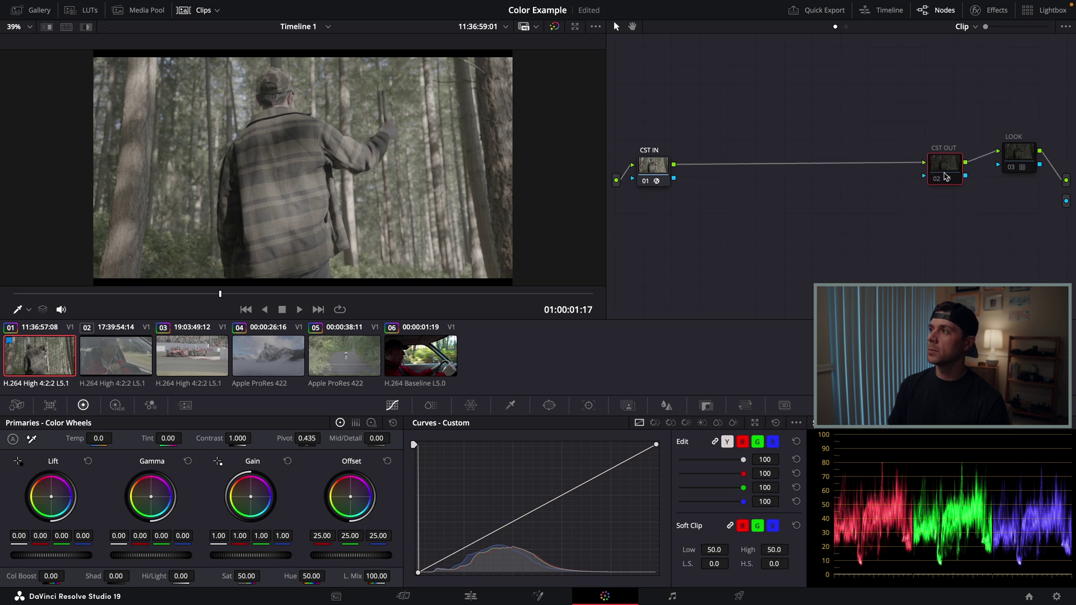
Step: Re-enable CST OUT and LOOK, then add a new serial node after CST IN
{"action": "key", "text": "ctrl+d"}
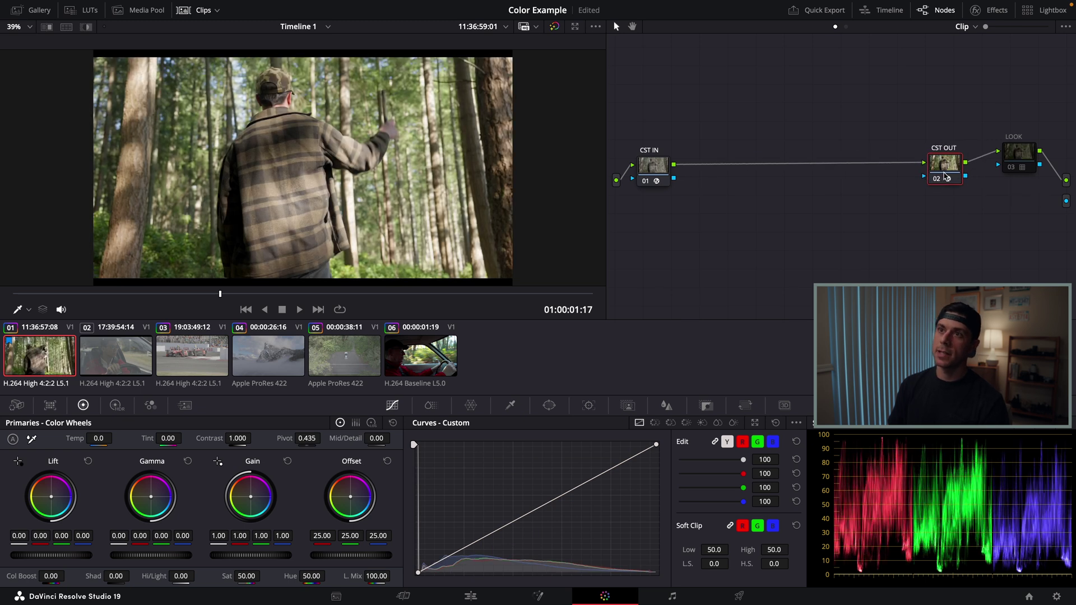
{"action": "left_click", "coordinate": [1017, 156]}
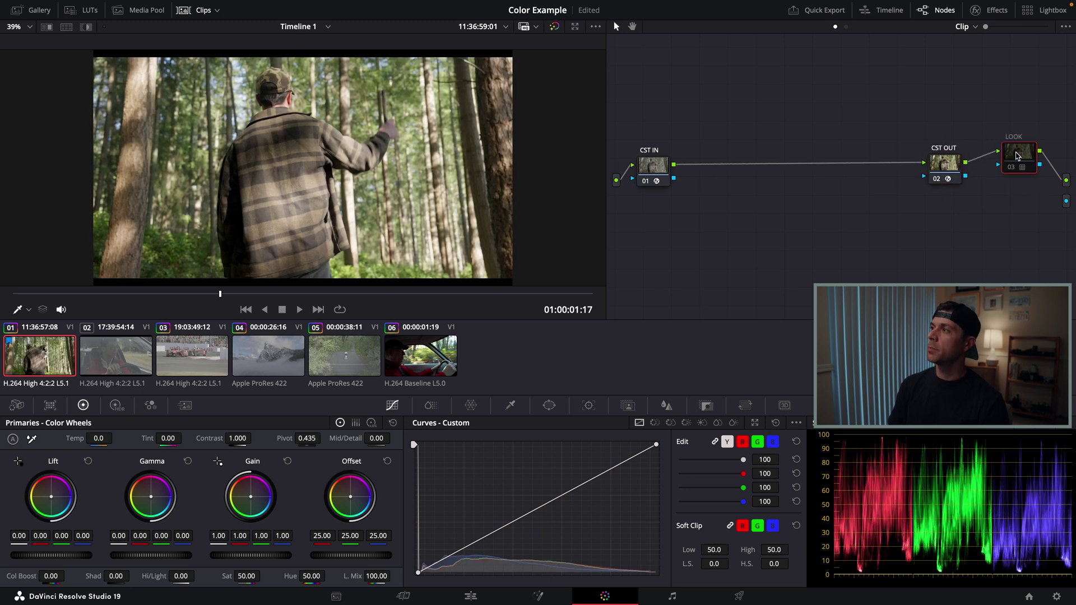
{"action": "key", "text": "ctrl+d"}
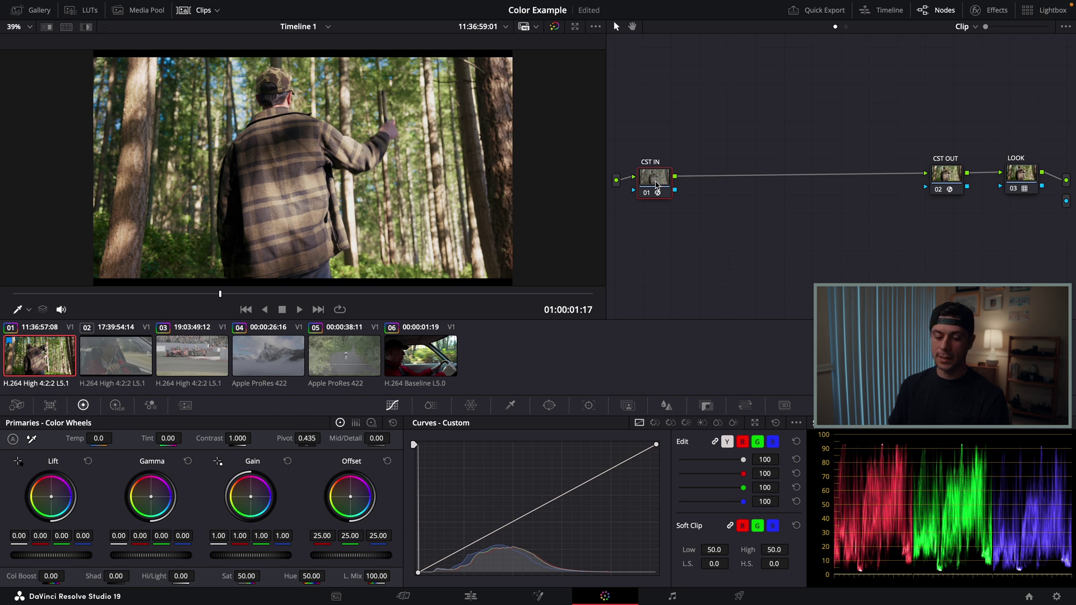
{"action": "key", "text": "alt+s"}
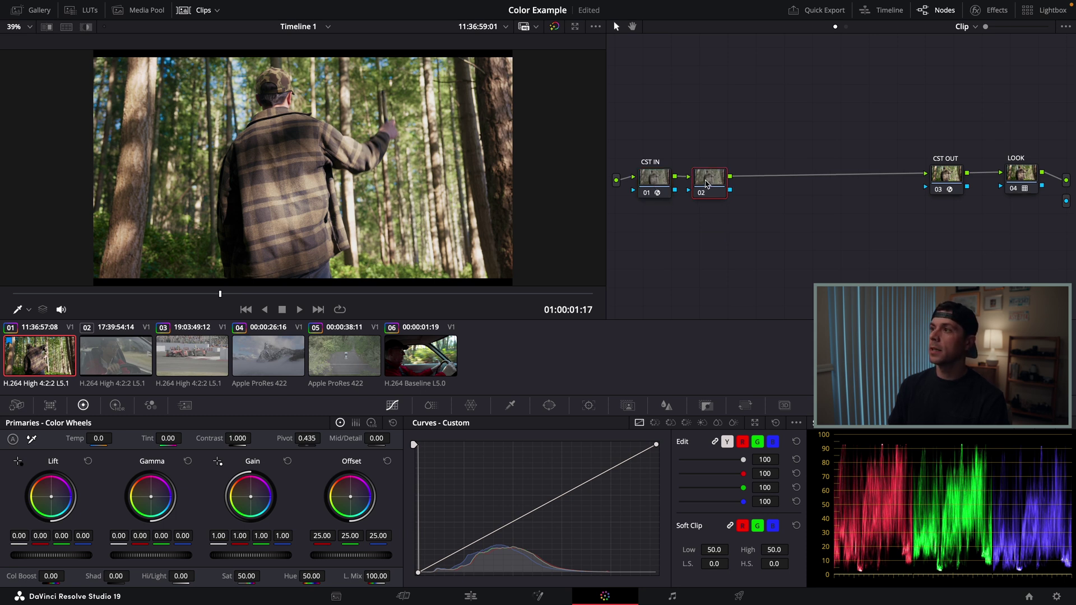
Step: Label node 02 EXP, then add serial node 03 and label it BAL
{"action": "right_click", "coordinate": [709, 193]}
{"action": "left_click", "coordinate": [717, 204]}
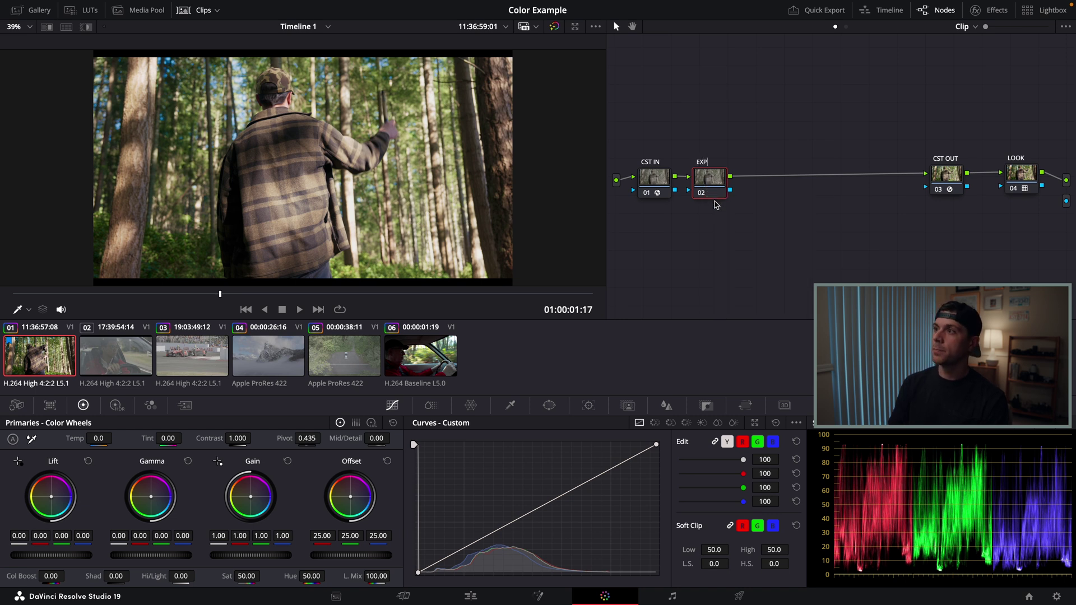
{"action": "key", "text": "Return"}
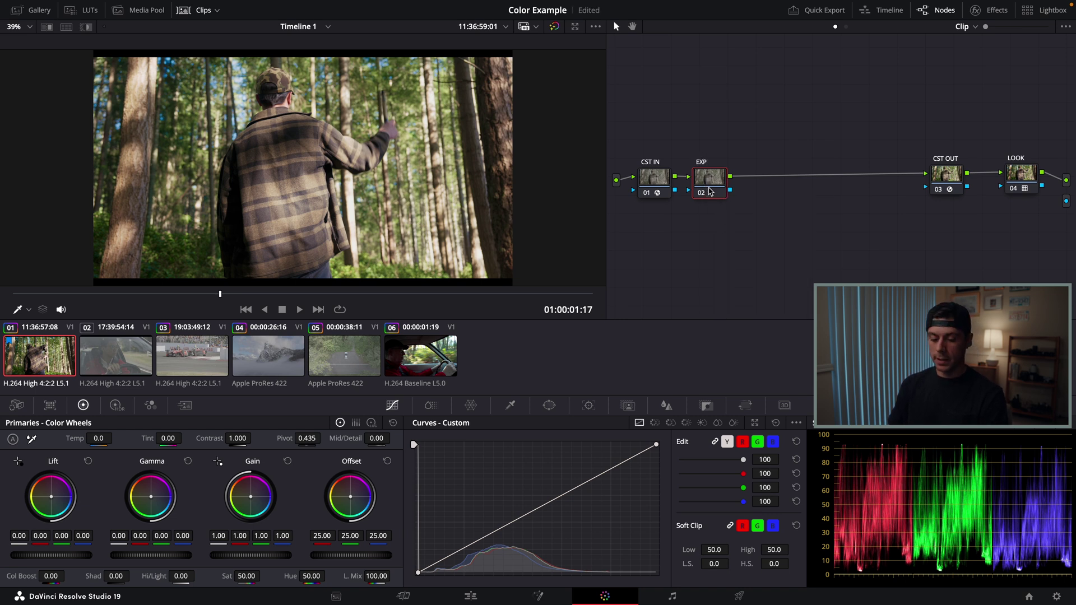
{"action": "key", "text": "alt+s"}
{"action": "right_click", "coordinate": [769, 183]}
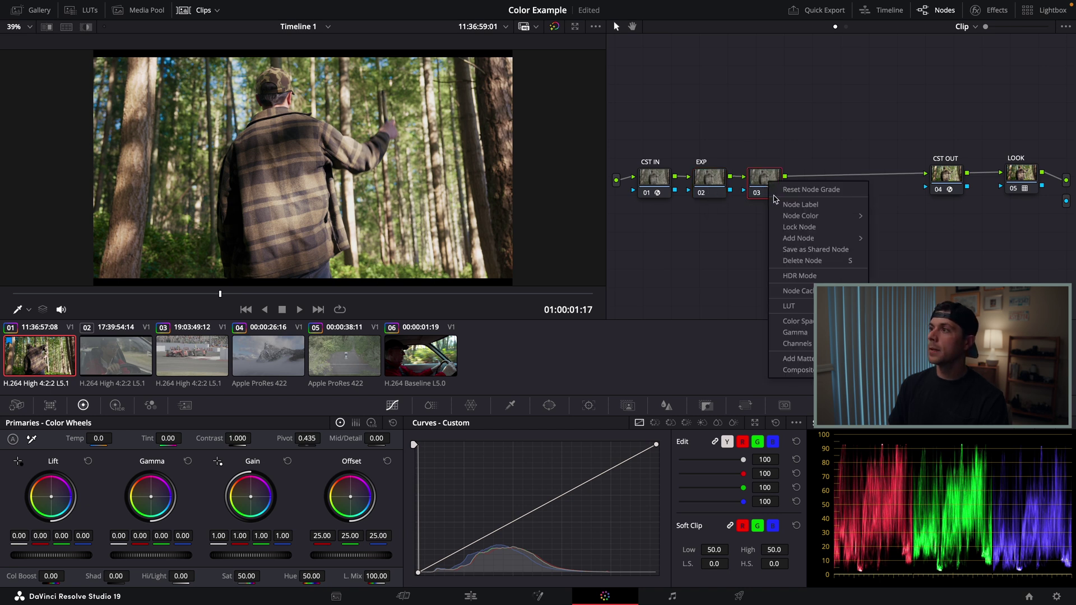
{"action": "left_click", "coordinate": [778, 204]}
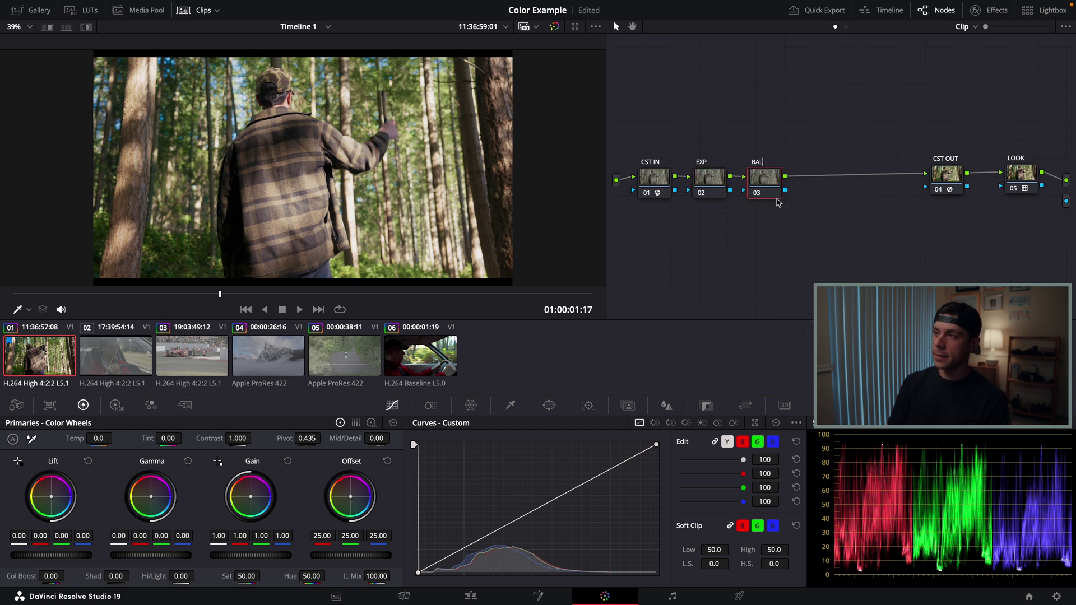
{"action": "key", "text": "Return"}
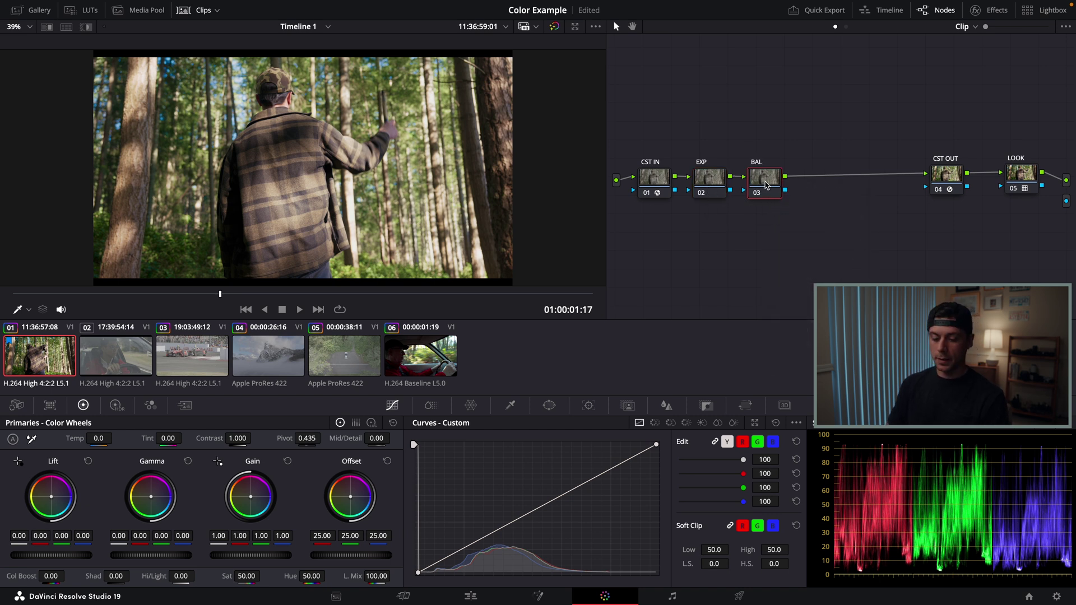
Step: Add serial node 04 labelled CONTRAST, plus one more unlabelled serial node after it
{"action": "key", "text": "alt+s"}
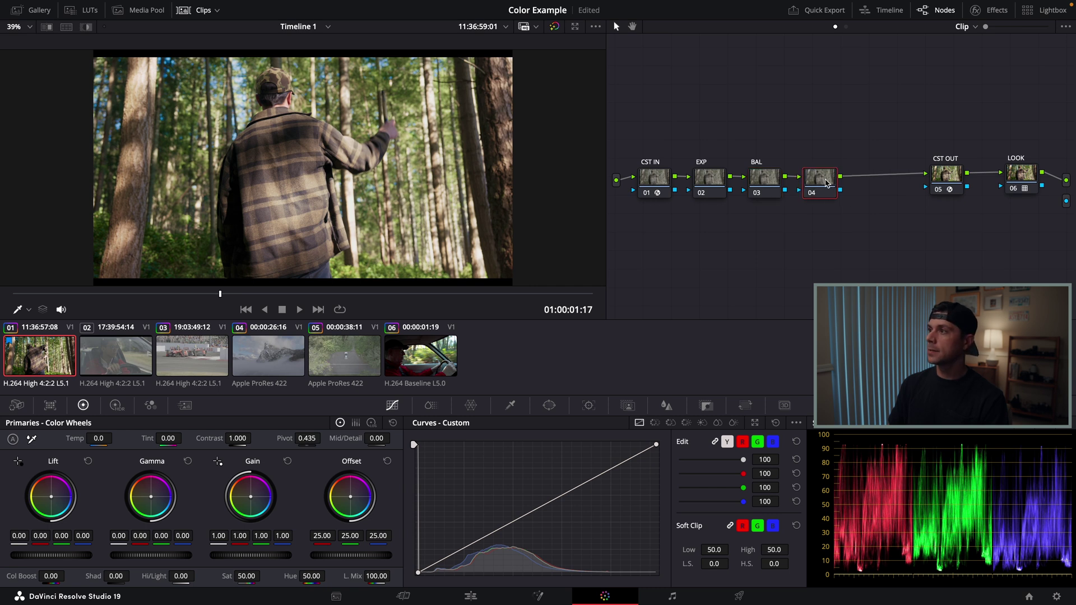
{"action": "right_click", "coordinate": [825, 184]}
{"action": "left_click", "coordinate": [830, 204]}
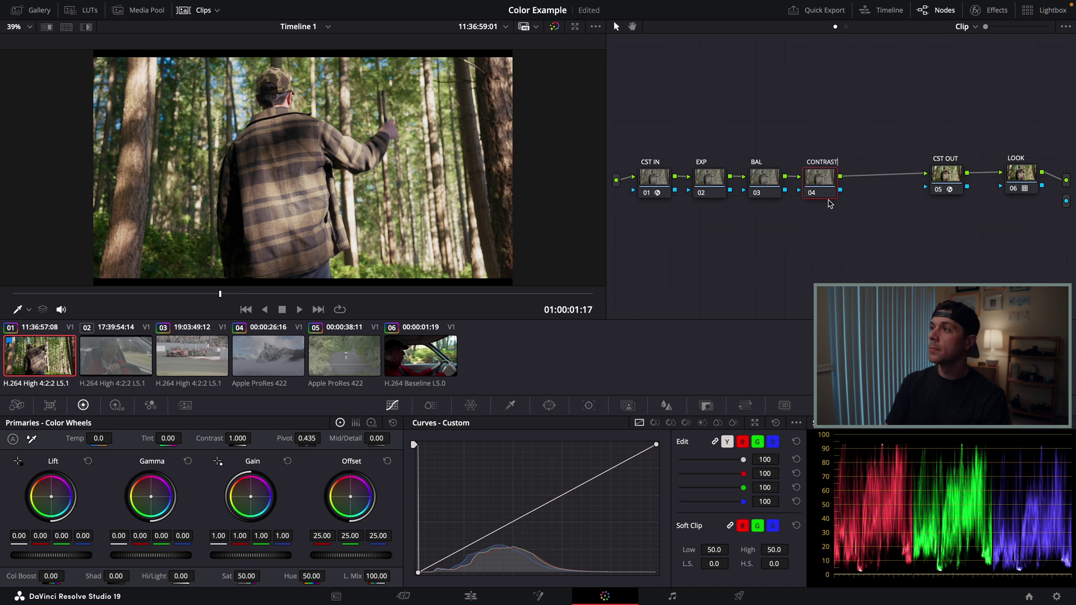
{"action": "type", "text": "CONTRAST"}
{"action": "key", "text": "Return"}
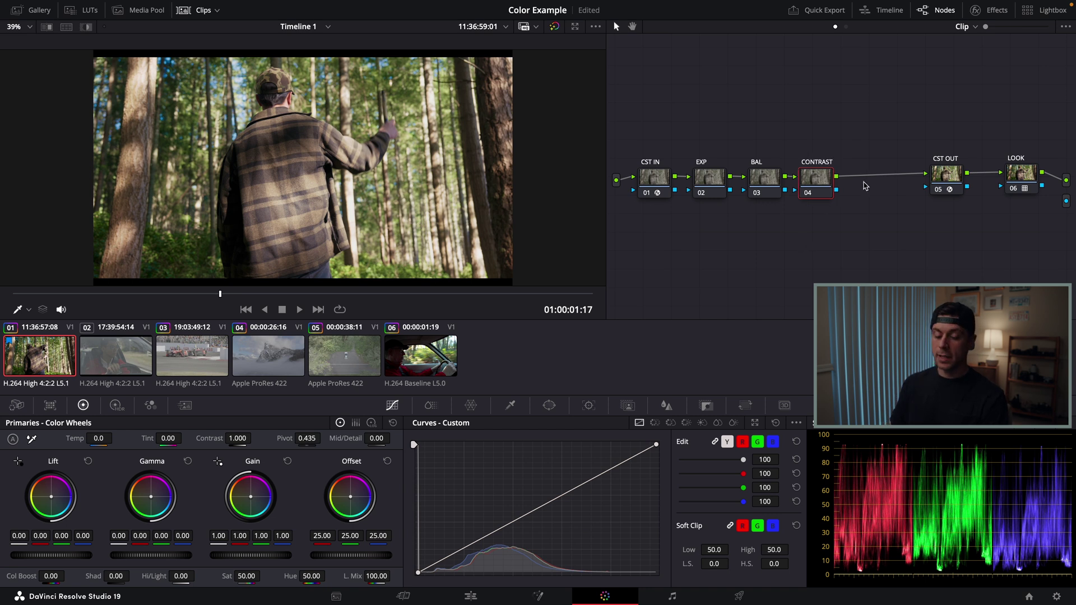
{"action": "key", "text": "alt+s"}
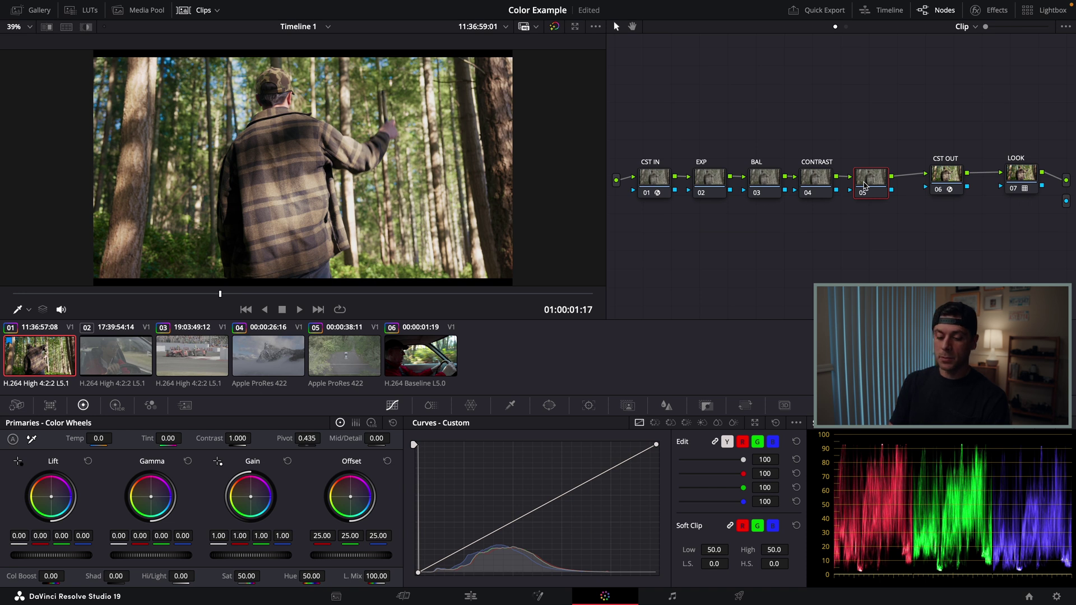
Step: Add four parallel nodes, moving the mixer beside CST OUT and raising node 05 to the top
{"action": "key", "text": "alt+l"}
{"action": "key", "text": "alt+l"}
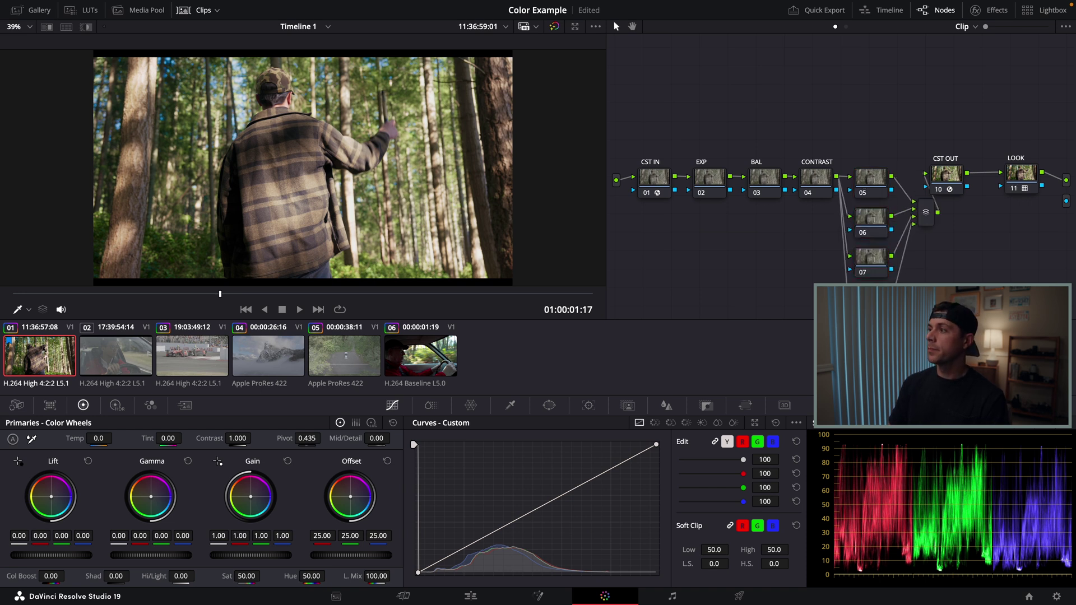
{"action": "key", "text": "alt+l"}
{"action": "left_click", "coordinate": [863, 123]}
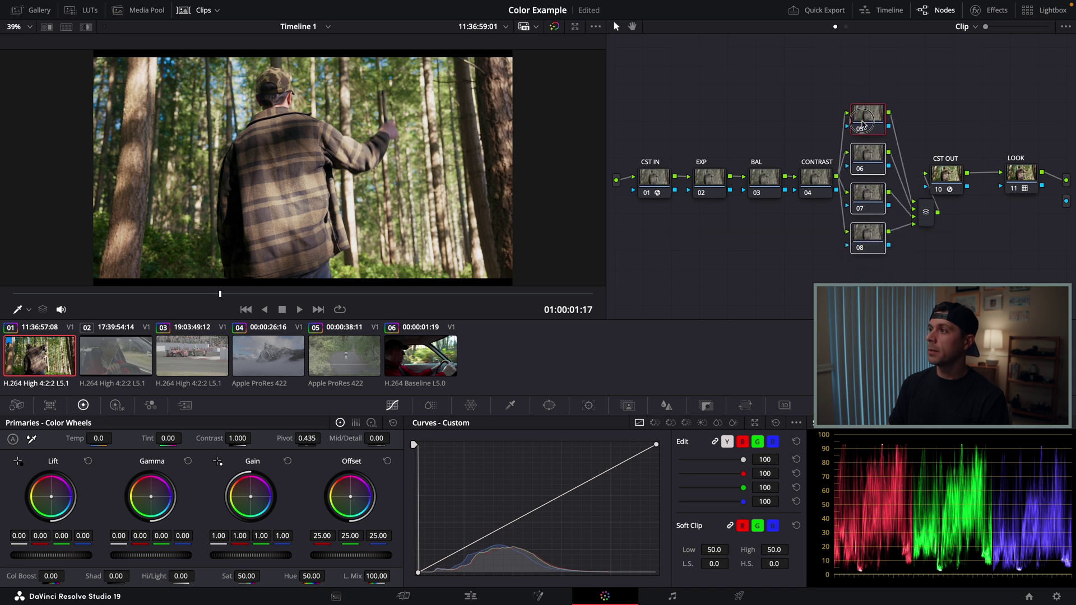
{"action": "left_click_drag", "start_coordinate": [922, 216], "coordinate": [909, 186]}
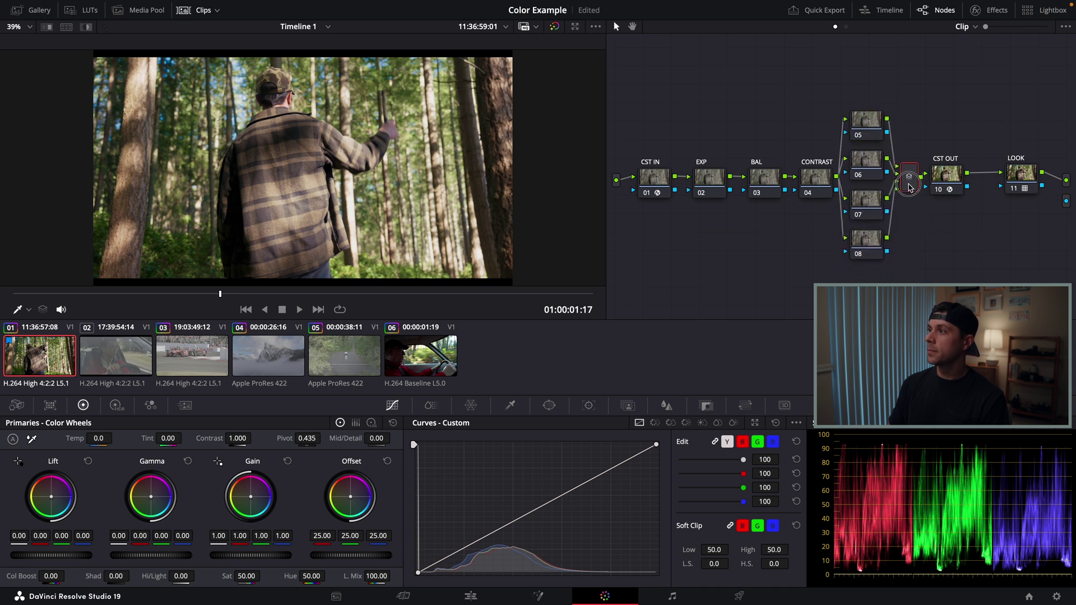
{"action": "left_click_drag", "start_coordinate": [861, 126], "coordinate": [862, 110]}
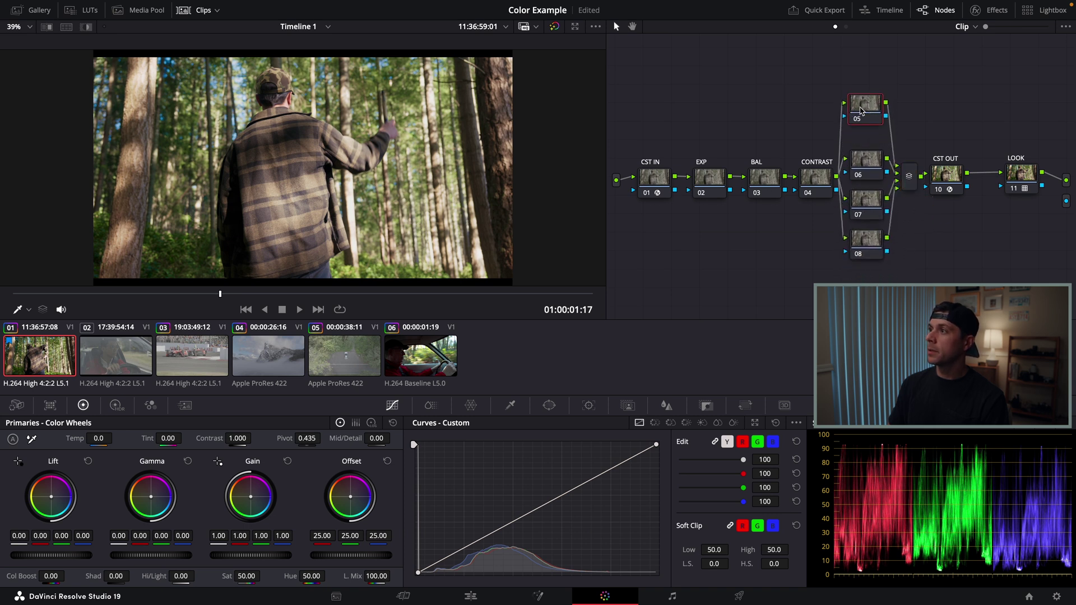
Step: Label node 05 HIGH and node 06 SHADOWS, nudging SHADOWS slightly upward
{"action": "right_click", "coordinate": [862, 111]}
{"action": "left_click", "coordinate": [871, 131]}
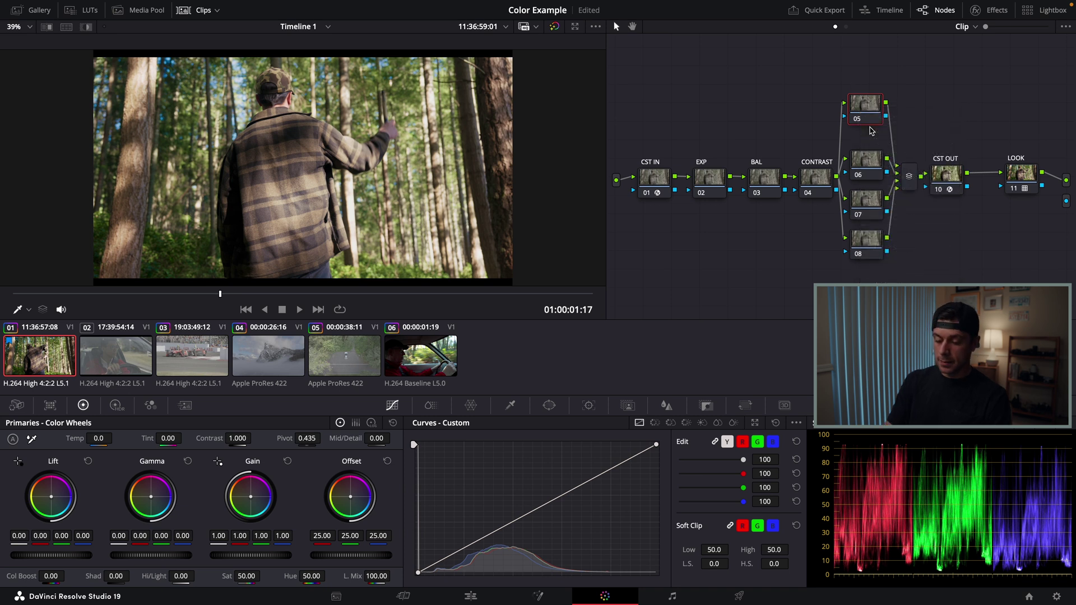
{"action": "right_click", "coordinate": [861, 167]}
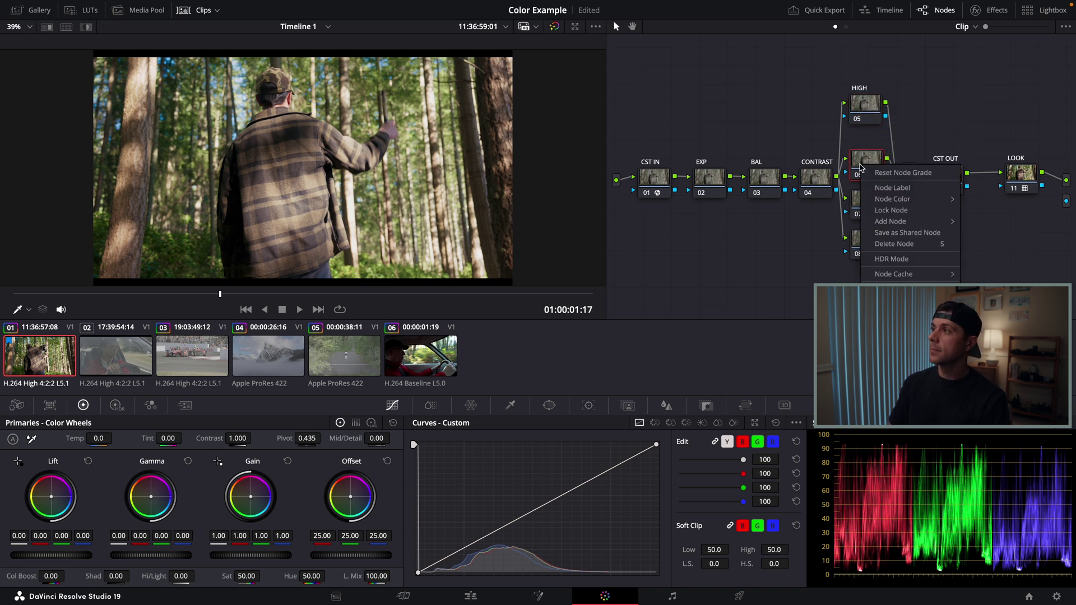
{"action": "left_click", "coordinate": [870, 188]}
{"action": "type", "text": "SHADOWS"}
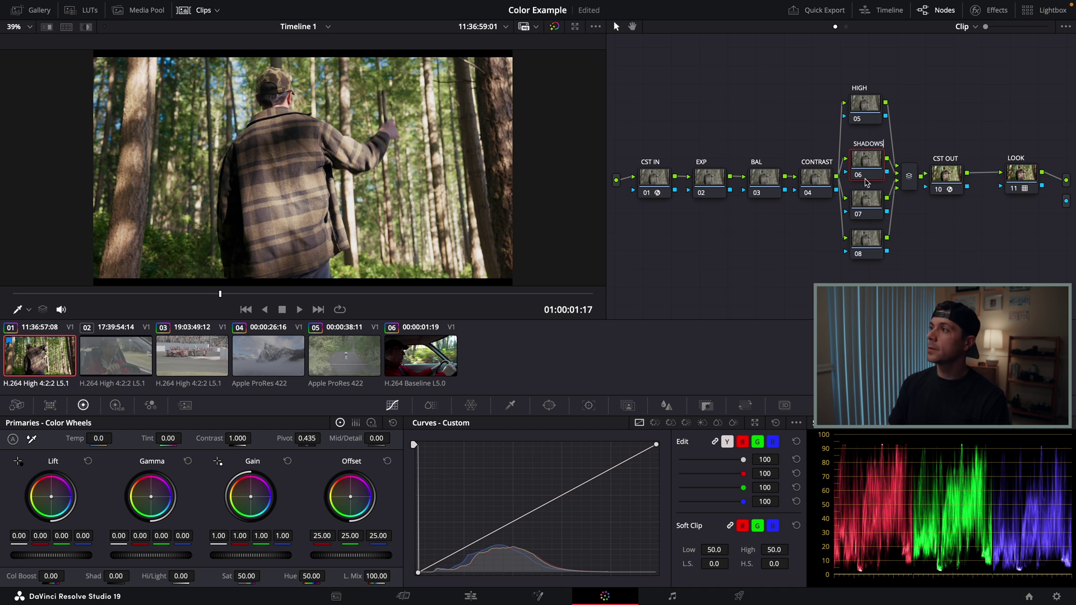
{"action": "key", "text": "Return"}
{"action": "left_click_drag", "start_coordinate": [866, 170], "coordinate": [867, 160]}
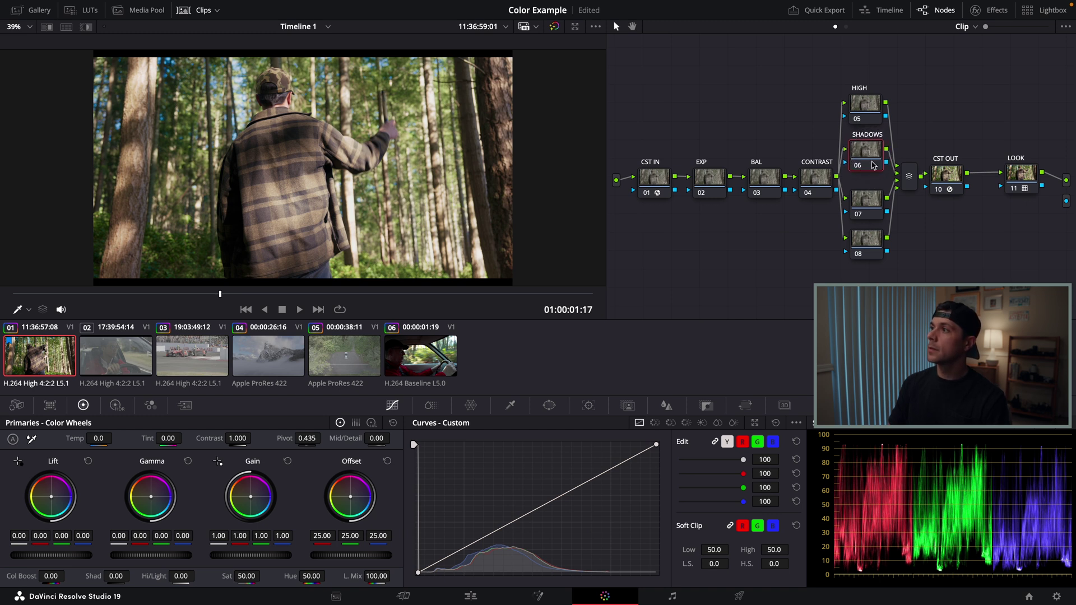
Step: Label node 07 TINT and node 08 SAT, and space out CST OUT and LOOK
{"action": "right_click", "coordinate": [869, 202]}
{"action": "left_click", "coordinate": [900, 223]}
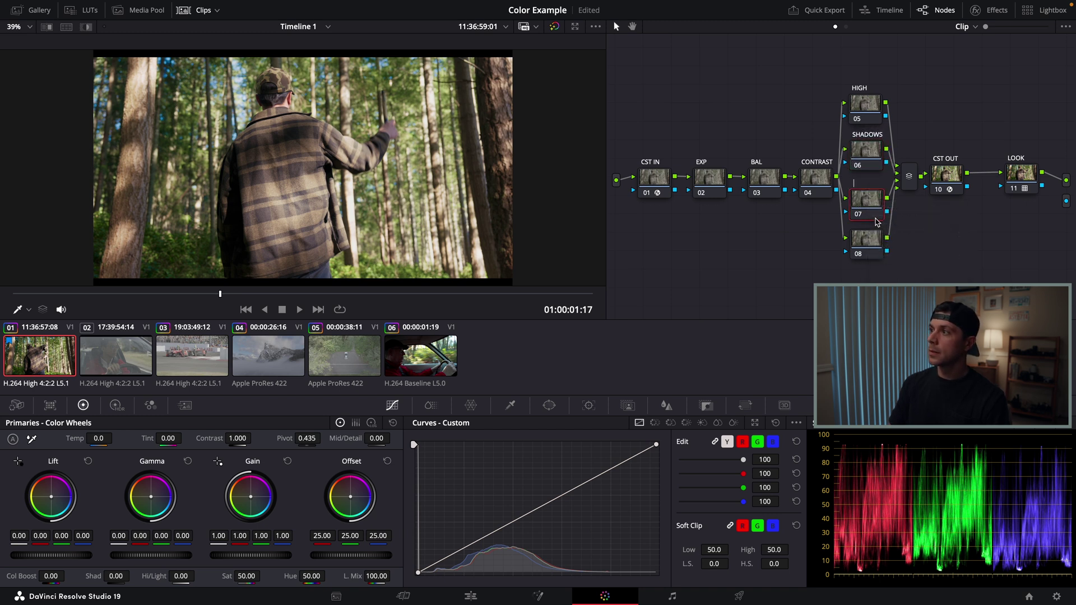
{"action": "type", "text": "TIN"}
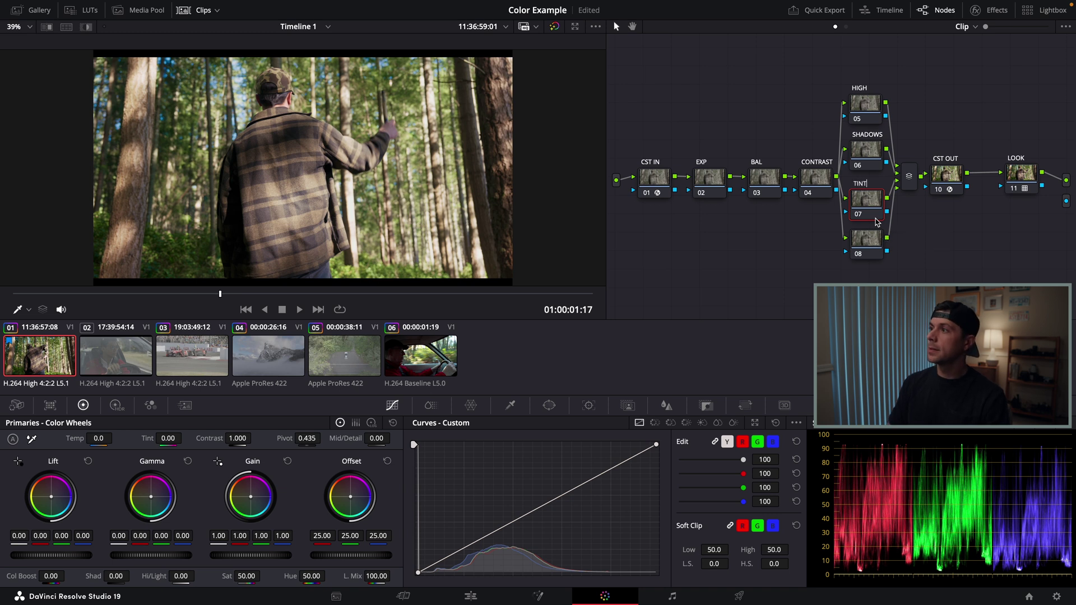
{"action": "type", "text": "T"}
{"action": "key", "text": "Return"}
{"action": "left_click", "coordinate": [867, 257]}
{"action": "right_click", "coordinate": [867, 258]}
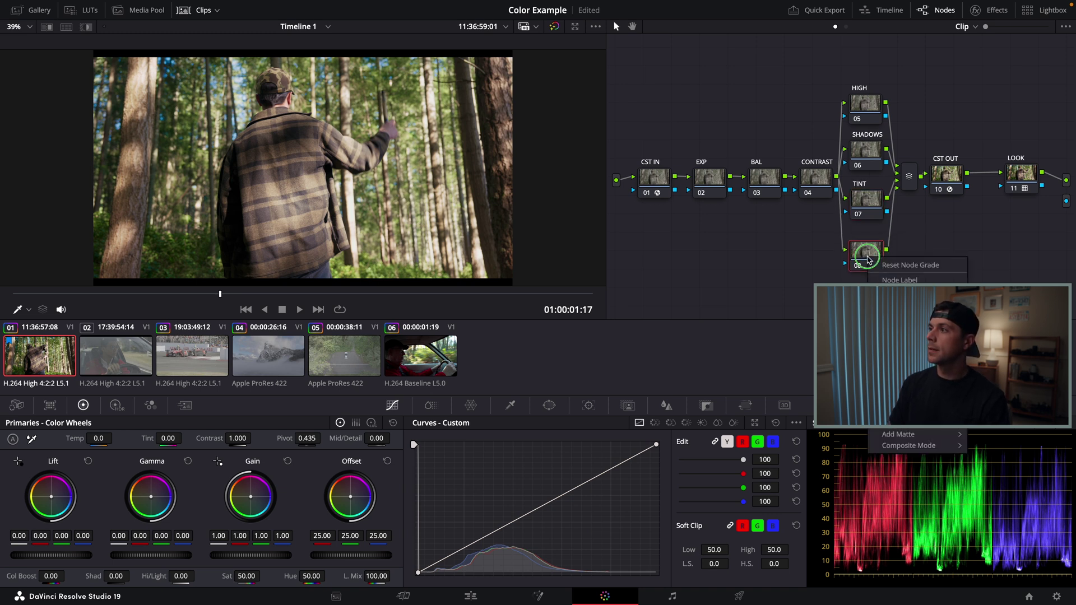
{"action": "left_click", "coordinate": [877, 281]}
{"action": "type", "text": "S"}
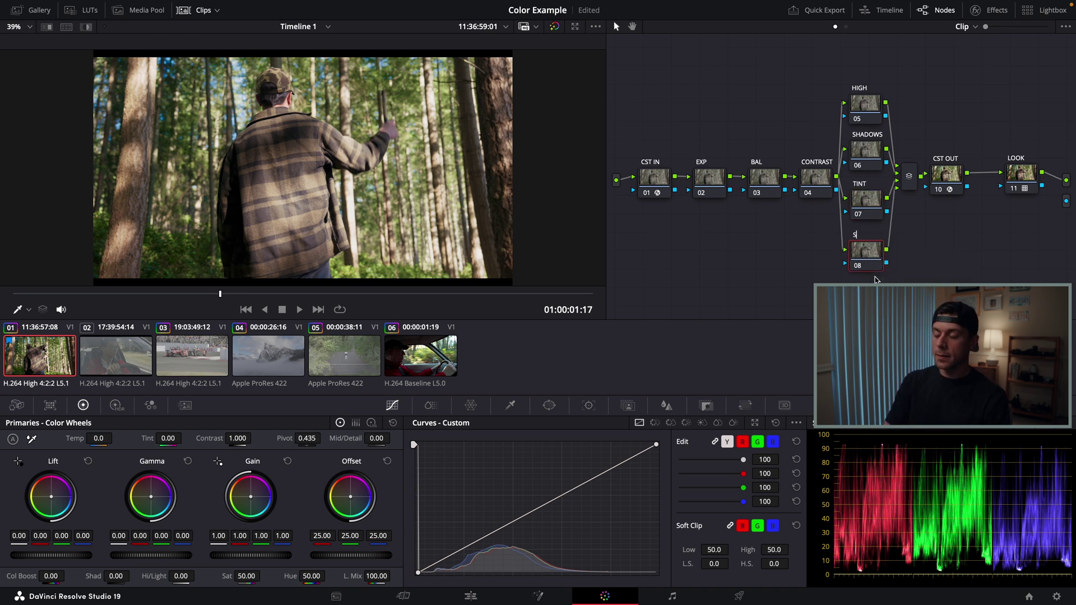
{"action": "type", "text": "AT"}
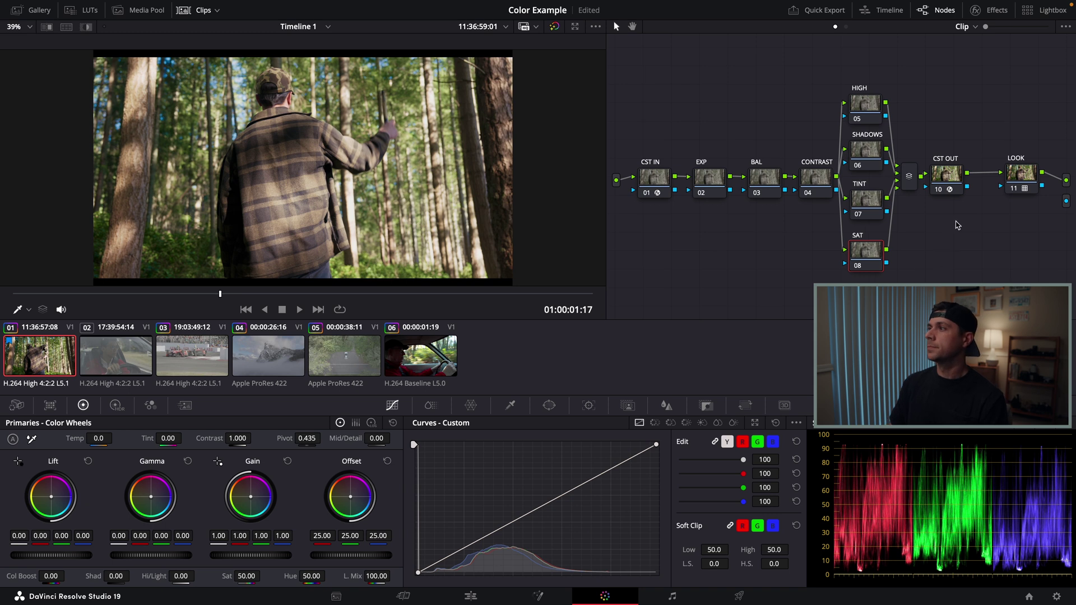
{"action": "left_click_drag", "start_coordinate": [953, 178], "coordinate": [962, 178]}
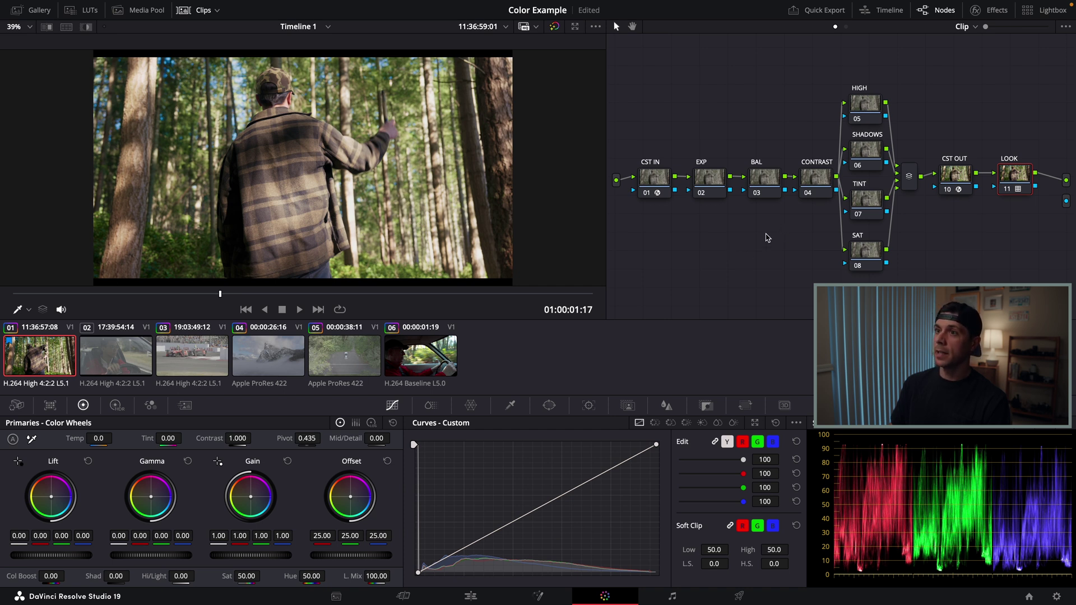
Step: Grab a still of the forest frame and confirm it appears as 1.1.1 in the Gallery
{"action": "right_click", "coordinate": [358, 114]}
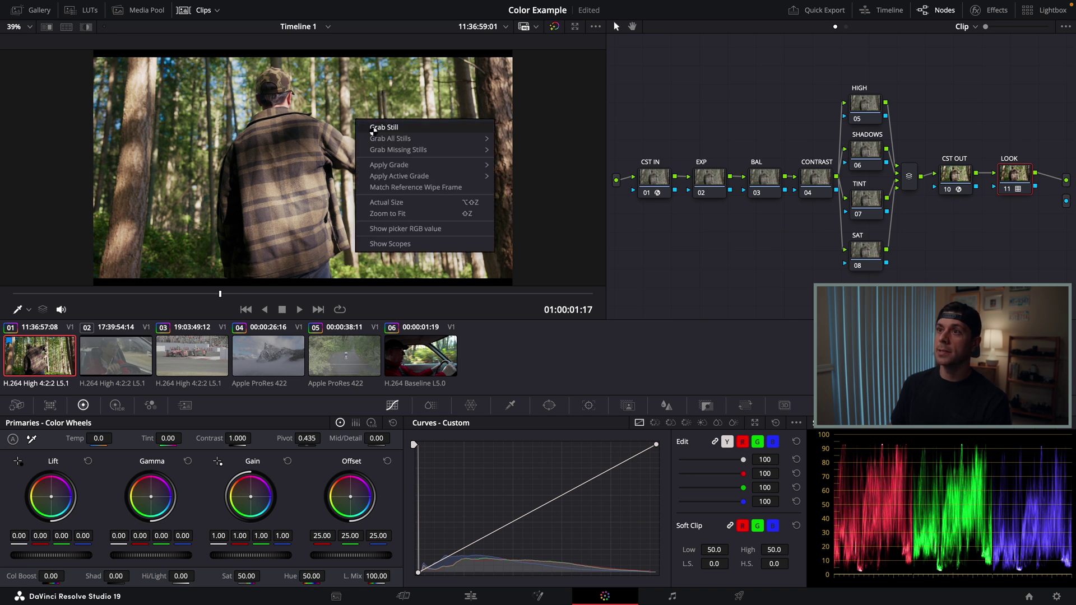
{"action": "left_click", "coordinate": [371, 130]}
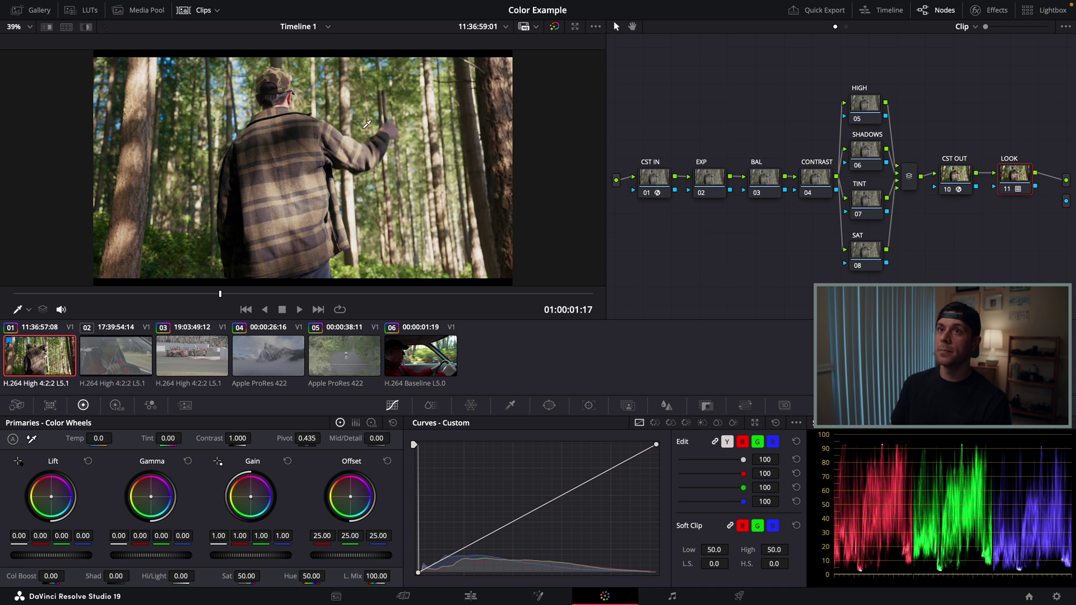
{"action": "left_click", "coordinate": [40, 11]}
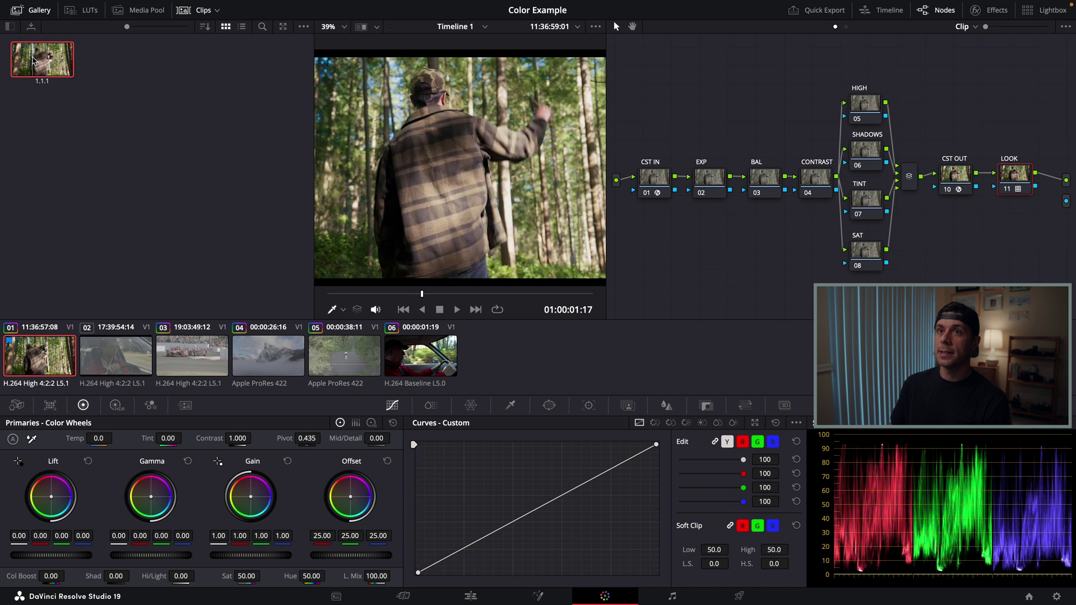
{"action": "left_click", "coordinate": [40, 10]}
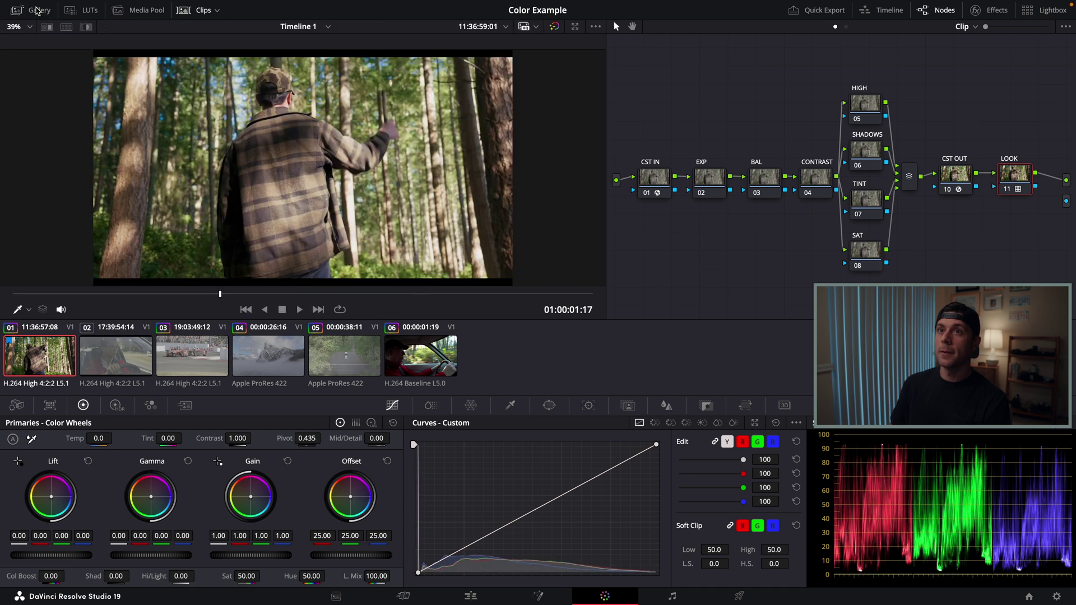
{"action": "left_click", "coordinate": [710, 178]}
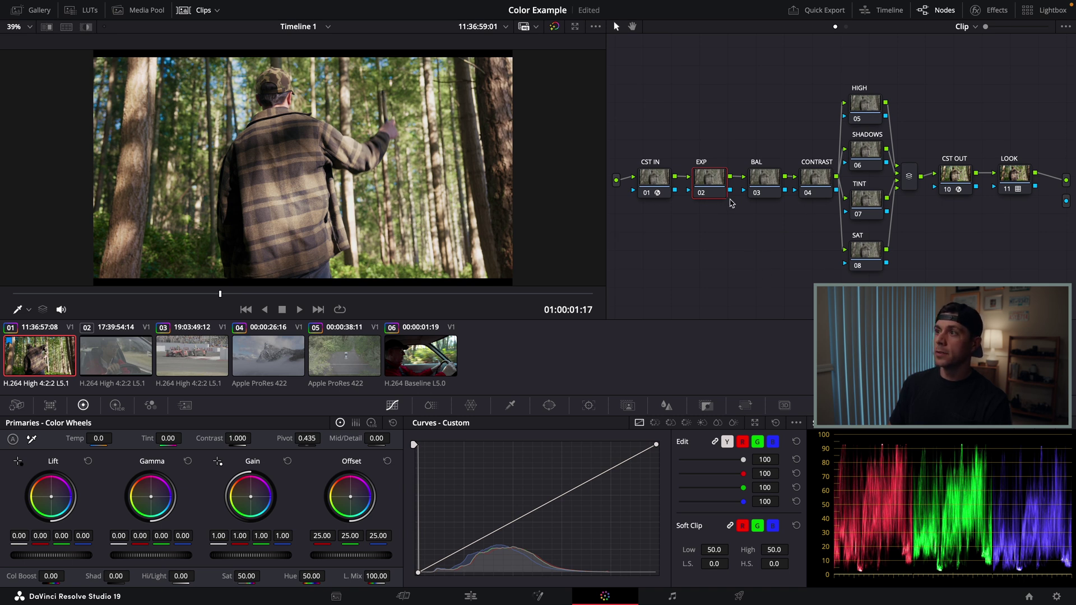
Step: Raise the EXP node's HDR Global exposure to 0.20 and toggle the node off and on to compare
{"action": "left_click_drag", "start_coordinate": [714, 189], "coordinate": [712, 189]}
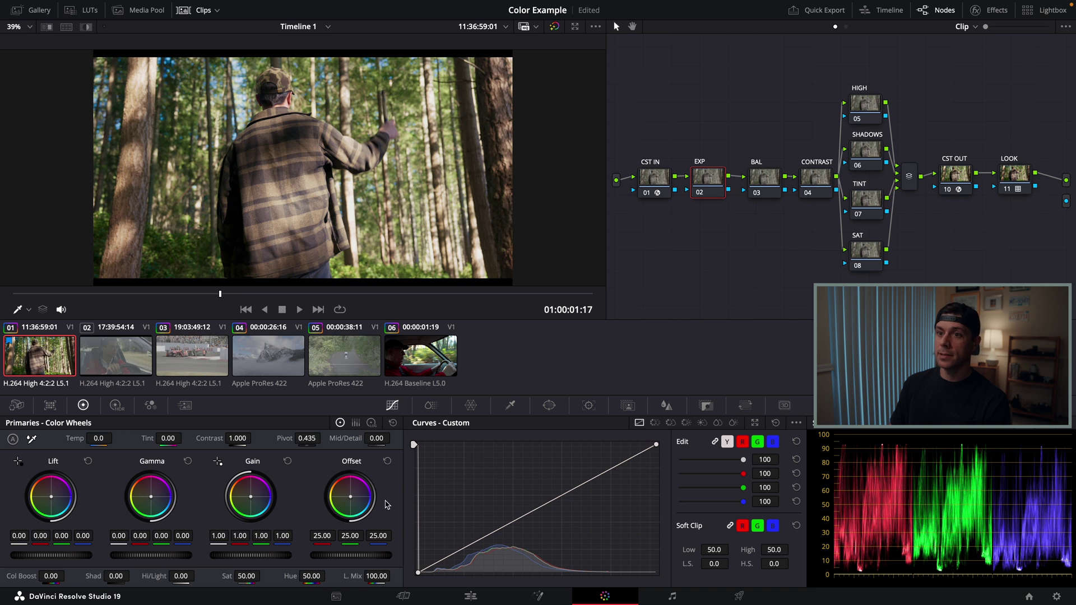
{"action": "left_click", "coordinate": [116, 406]}
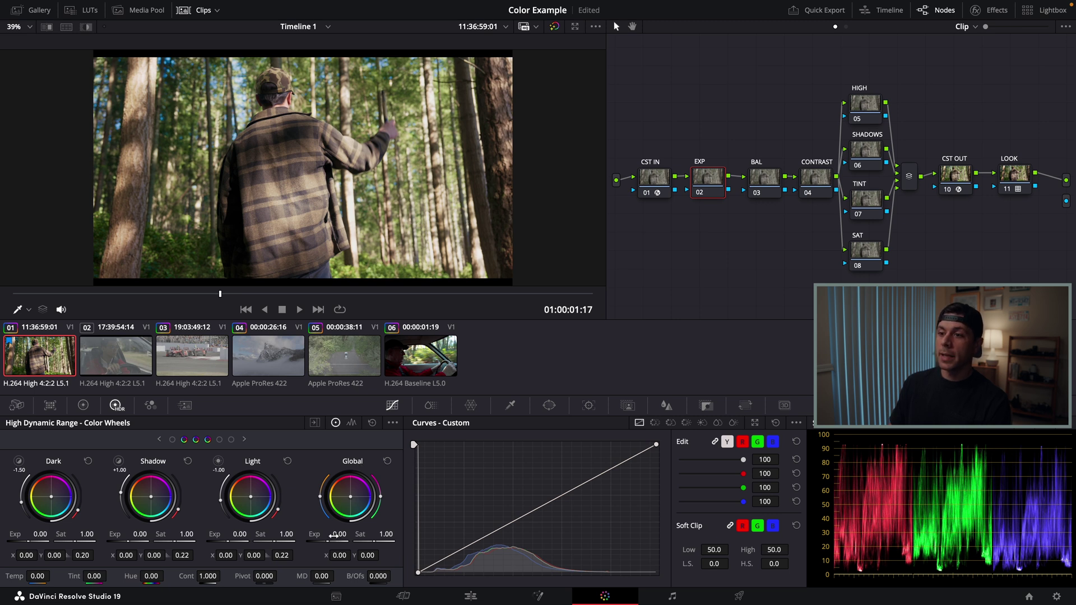
{"action": "left_click_drag", "start_coordinate": [335, 535], "coordinate": [381, 534]}
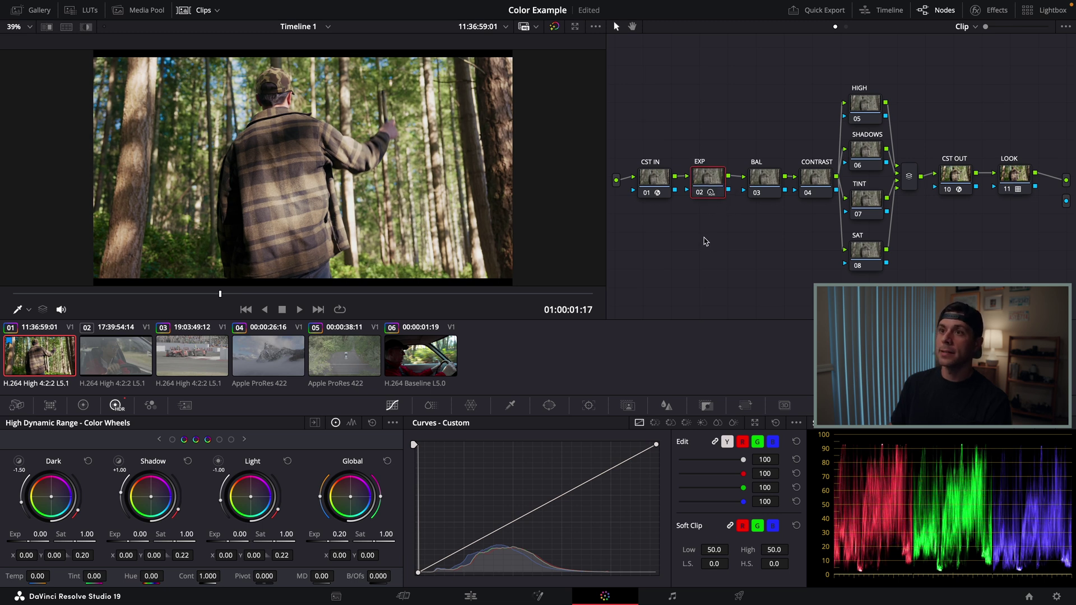
{"action": "key", "text": "ctrl+d"}
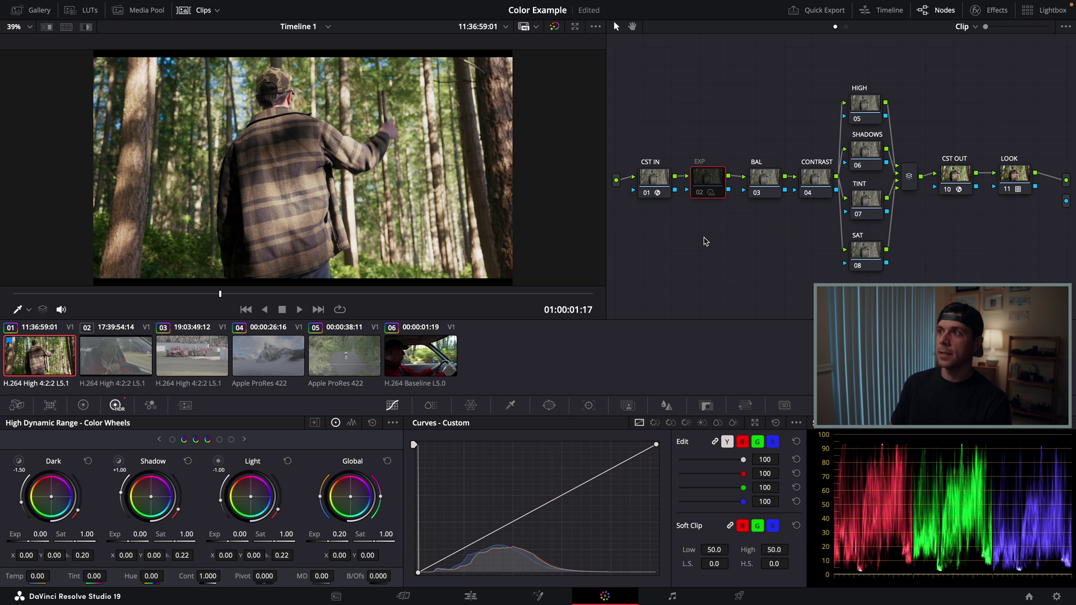
{"action": "key", "text": "ctrl+d"}
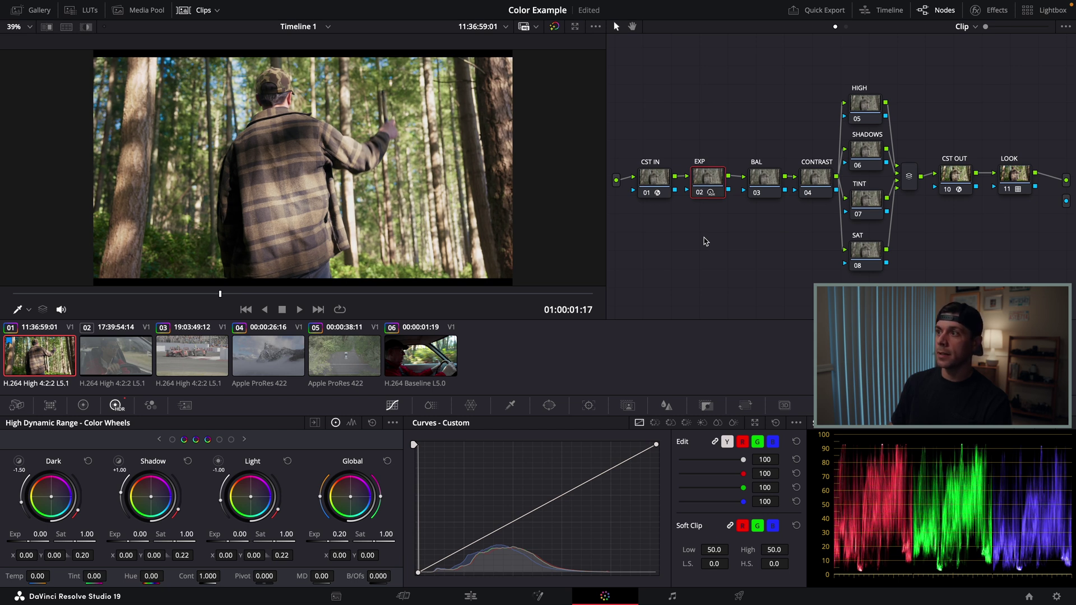
{"action": "key", "text": "ctrl+d"}
{"action": "key", "text": "ctrl+d"}
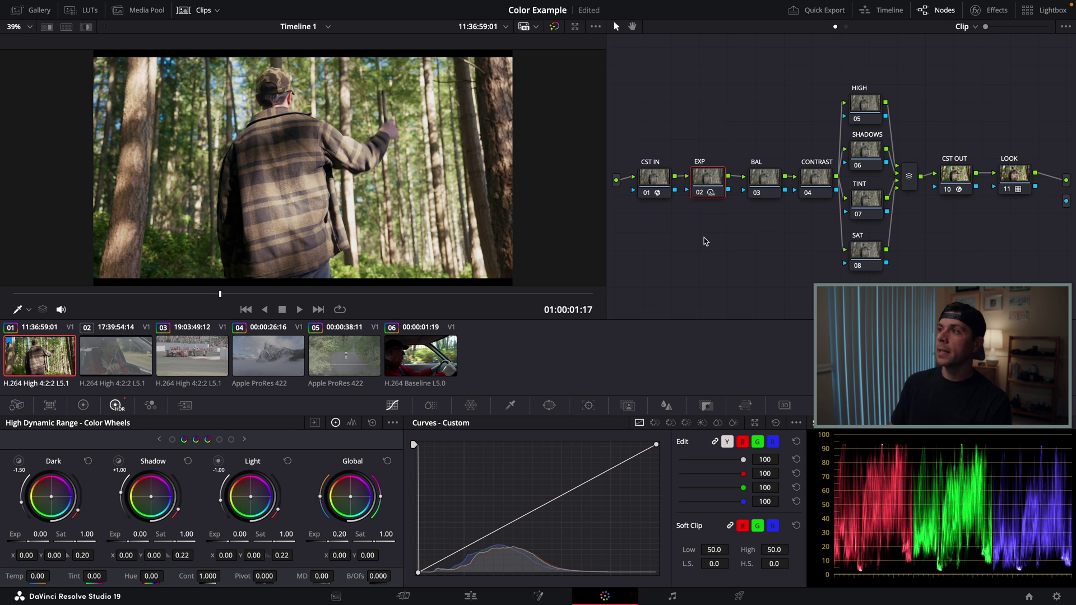
{"action": "left_click", "coordinate": [764, 174]}
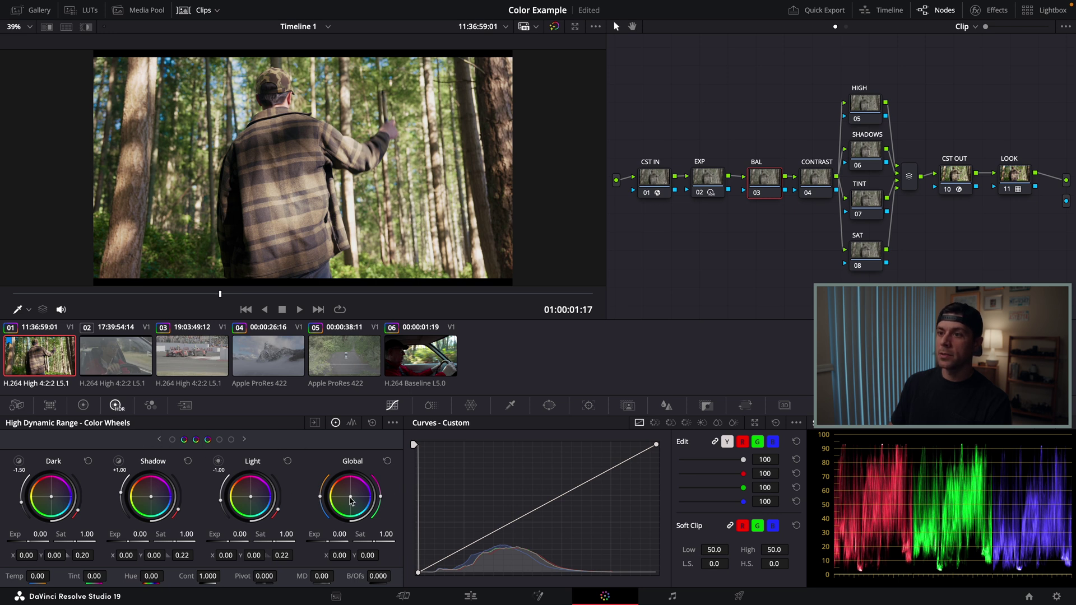
Step: Shift the BAL node's HDR Global balance to X -0.01, Y 0.01 and toggle it to compare
{"action": "left_click_drag", "start_coordinate": [352, 500], "coordinate": [347, 494]}
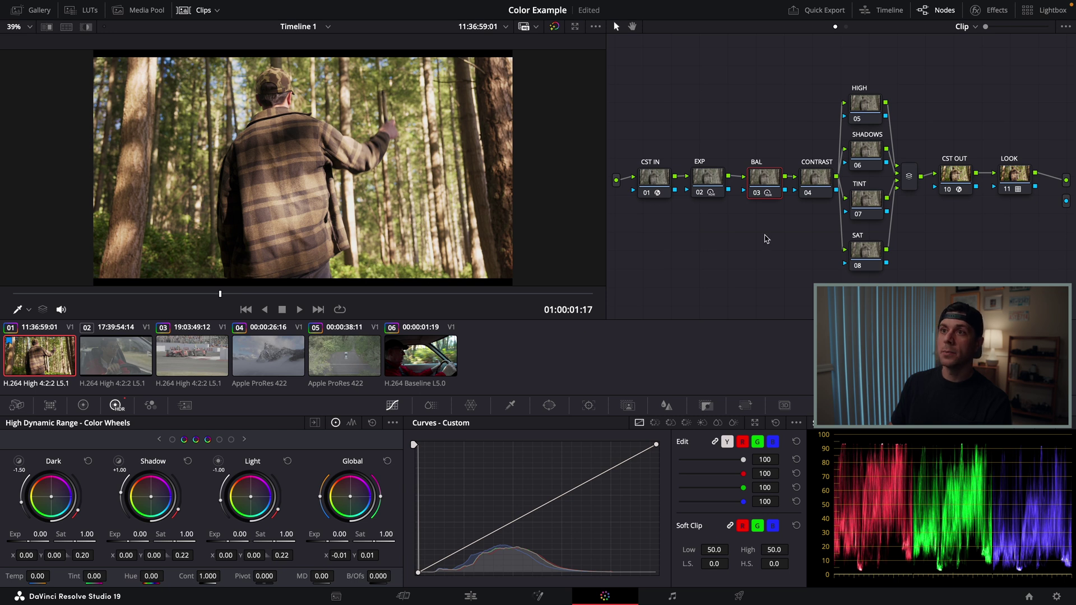
{"action": "key", "text": "ctrl+d"}
{"action": "key", "text": "ctrl+d"}
{"action": "key", "text": "ctrl+d"}
{"action": "key", "text": "ctrl+d"}
{"action": "key", "text": "ctrl+d"}
{"action": "key", "text": "ctrl+d"}
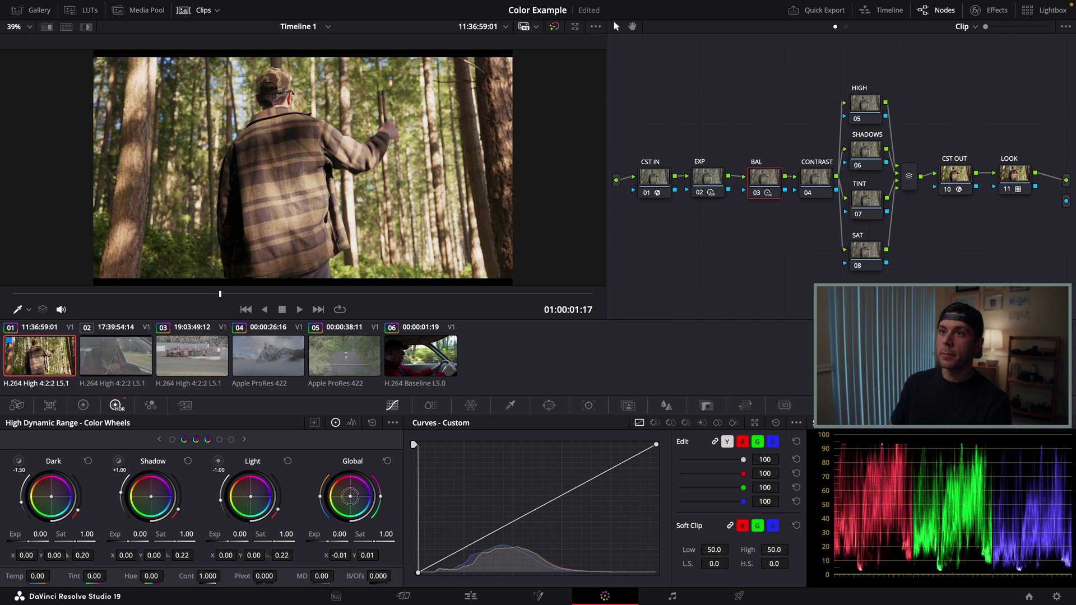
{"action": "key", "text": "ctrl+d"}
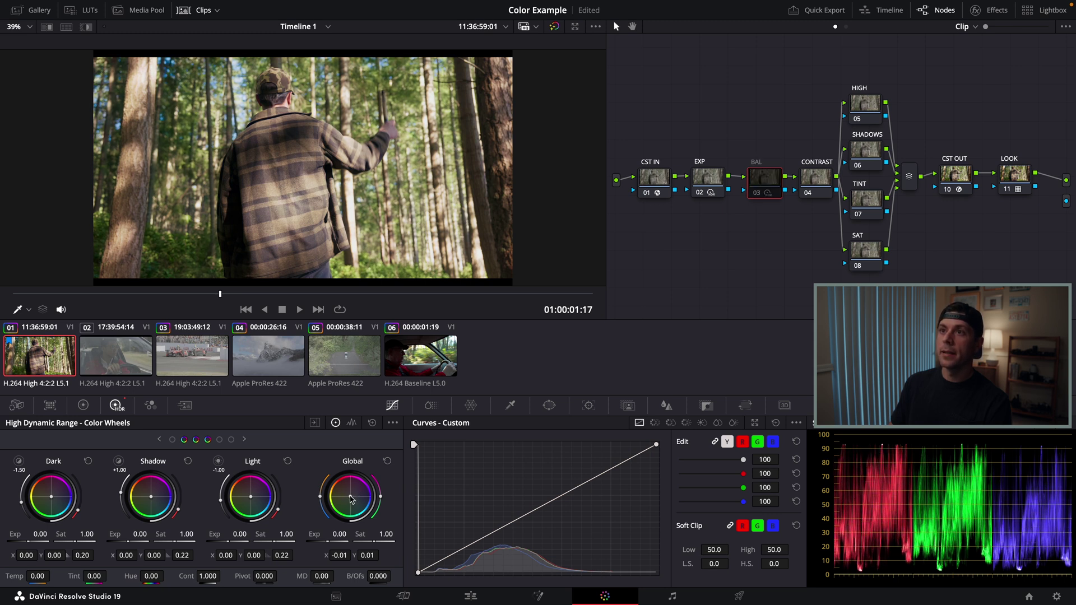
{"action": "key", "text": "ctrl+d"}
{"action": "key", "text": "ctrl+d"}
{"action": "key", "text": "ctrl+d"}
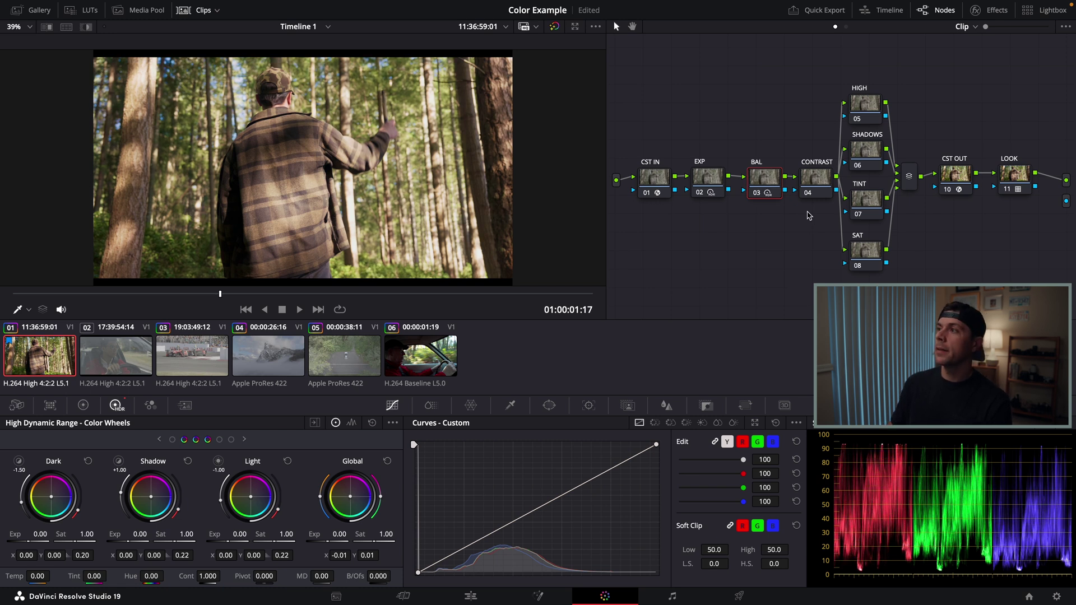
{"action": "left_click", "coordinate": [814, 189]}
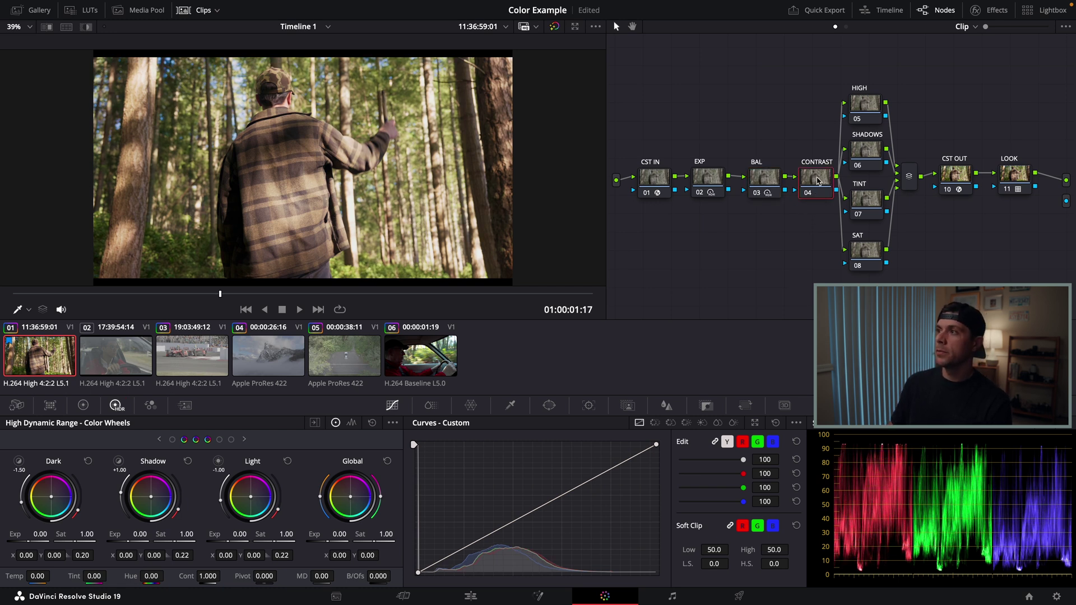
Step: Sample shadow, jacket and sky tones from the image onto the CONTRAST node's curve
{"action": "left_click", "coordinate": [83, 406]}
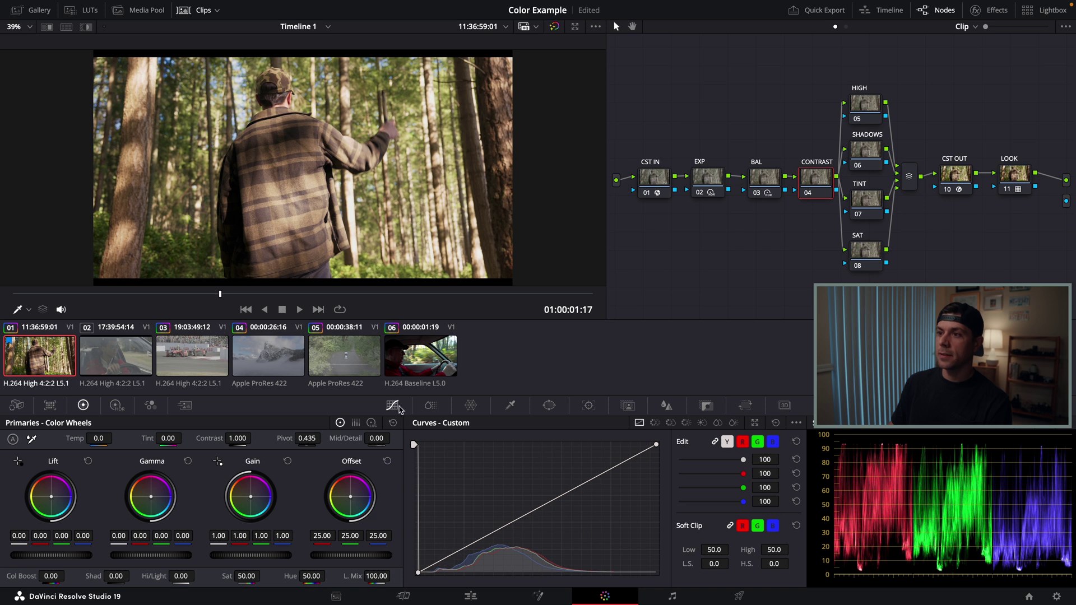
{"action": "scroll", "coordinate": [302, 127], "scroll_direction": "up", "scroll_amount": 1}
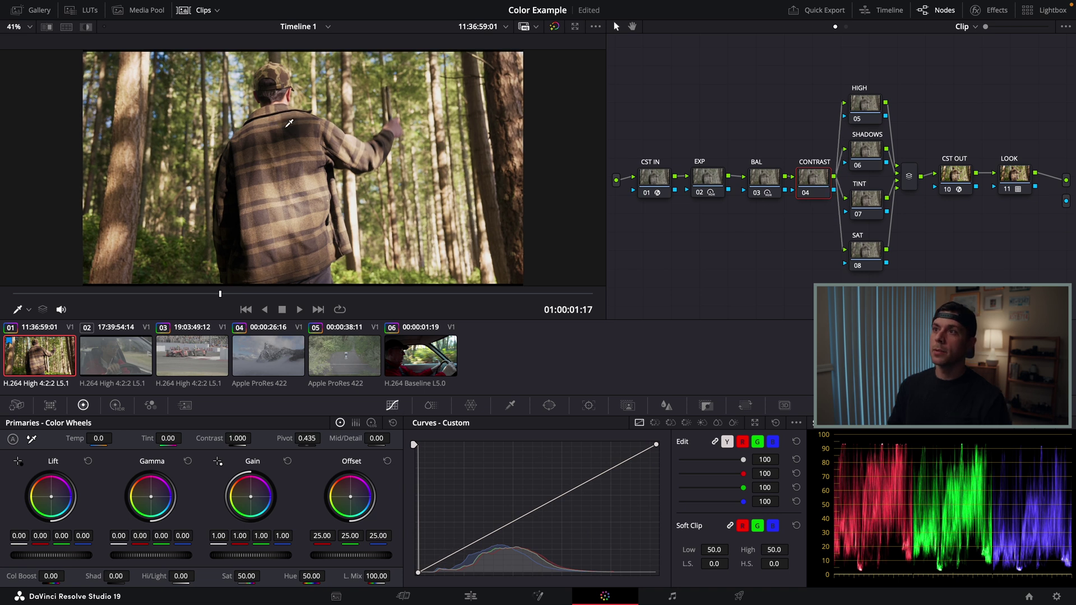
{"action": "left_click", "coordinate": [484, 124]}
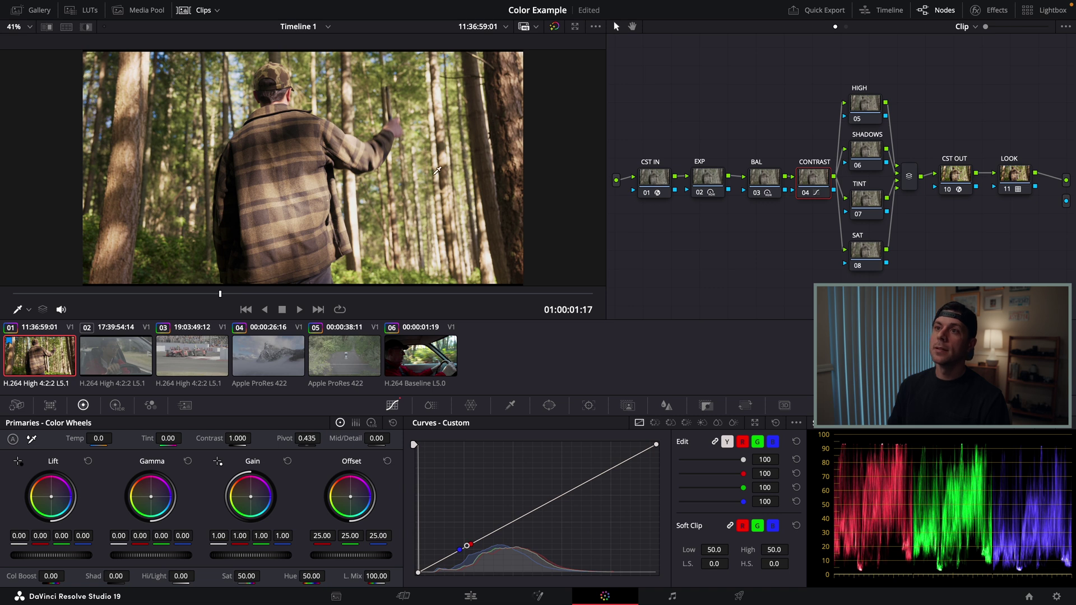
{"action": "left_click", "coordinate": [276, 188]}
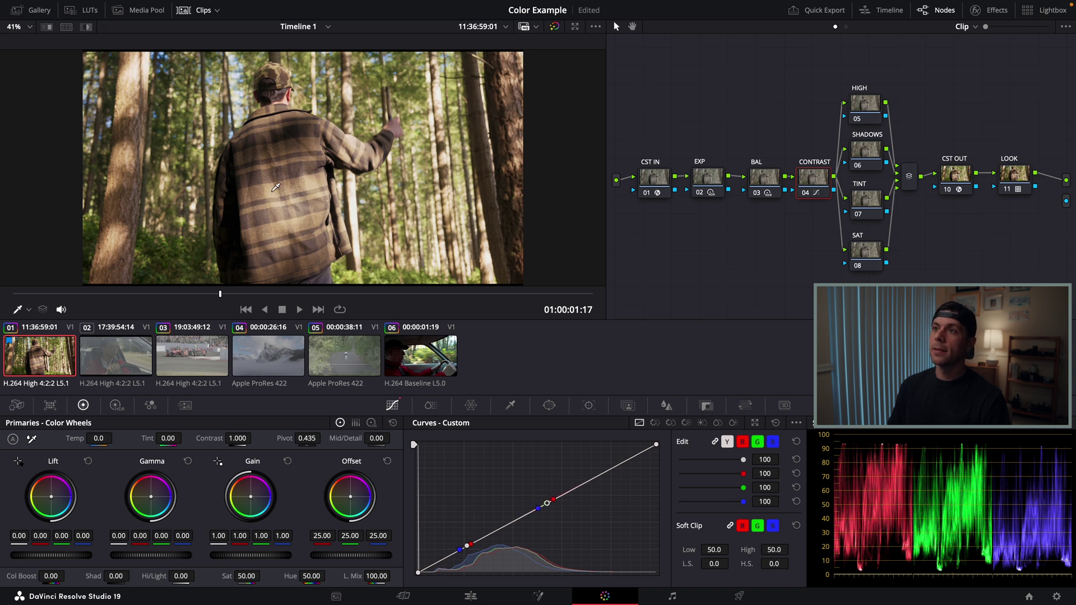
{"action": "left_click", "coordinate": [443, 89]}
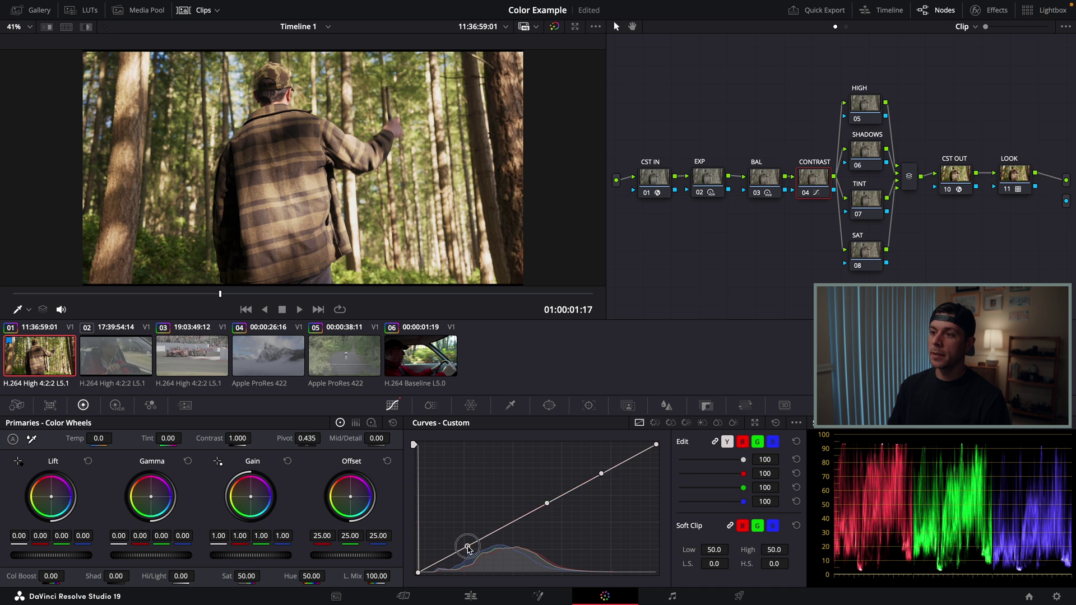
Step: Lower the shadow and midtone curve points into a gentle S-curve, then compare with the grade off
{"action": "left_click_drag", "start_coordinate": [470, 552], "coordinate": [469, 549]}
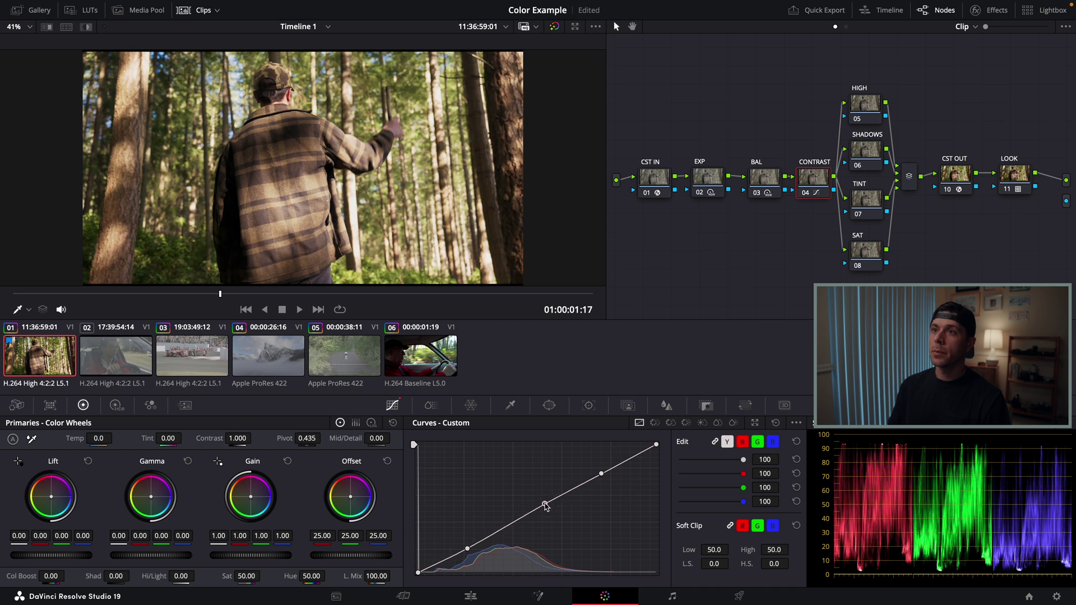
{"action": "left_click_drag", "start_coordinate": [546, 506], "coordinate": [527, 519]}
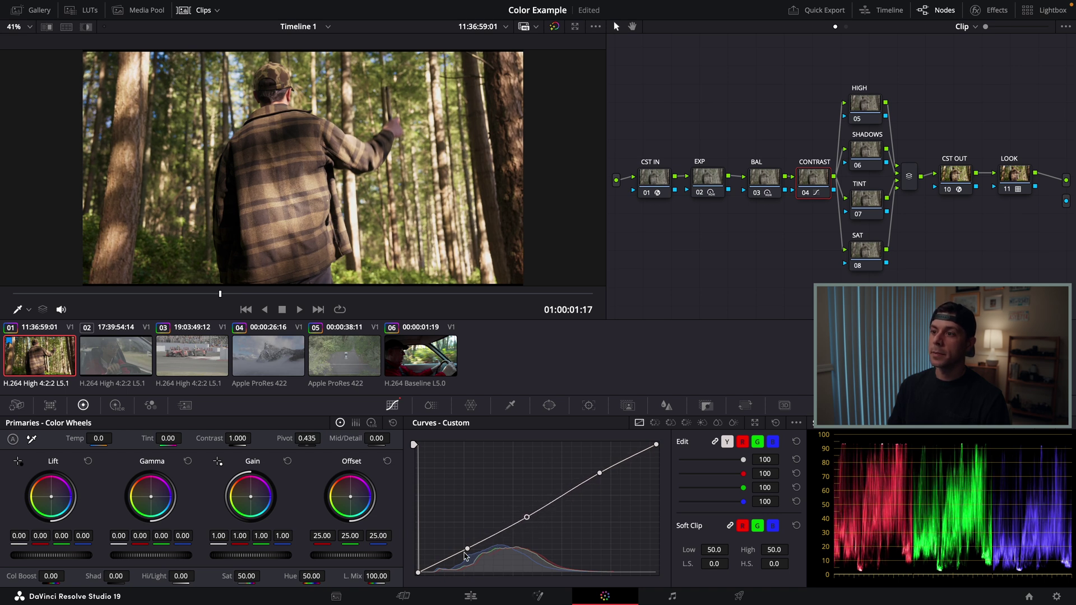
{"action": "left_click_drag", "start_coordinate": [465, 553], "coordinate": [467, 556]}
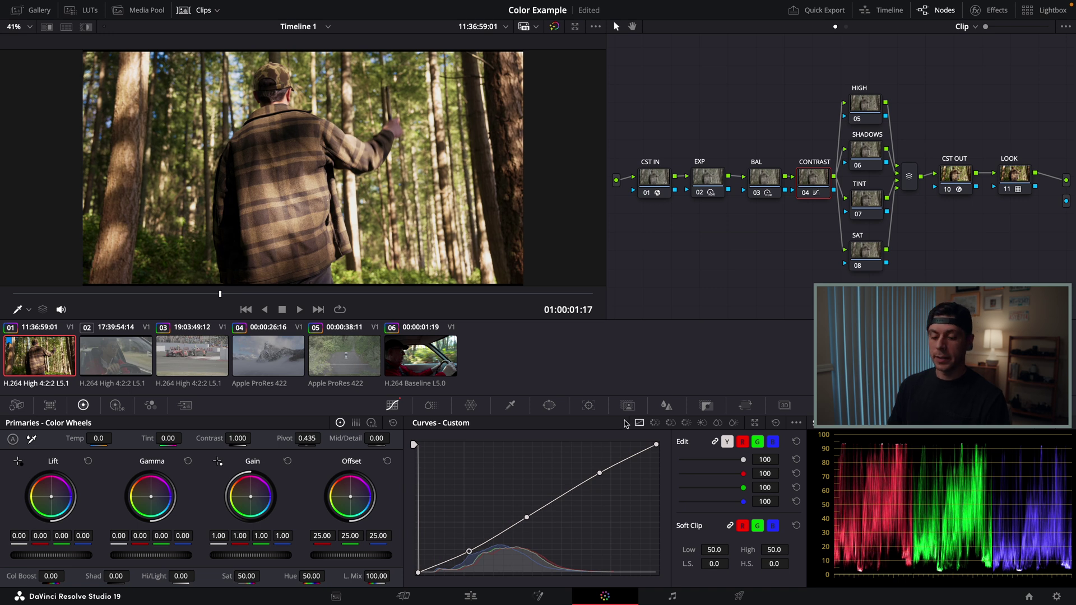
{"action": "key", "text": "ctrl+d"}
{"action": "key", "text": "ctrl+d"}
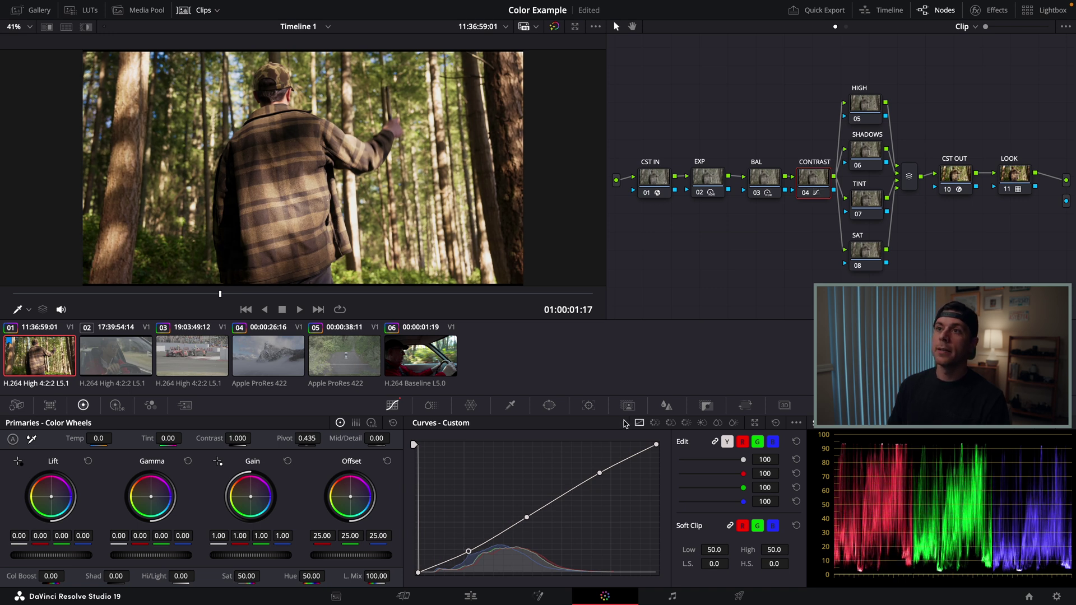
{"action": "key", "text": "ctrl+d"}
{"action": "key", "text": "ctrl+d"}
{"action": "key", "text": "ctrl+d"}
{"action": "key", "text": "ctrl+d"}
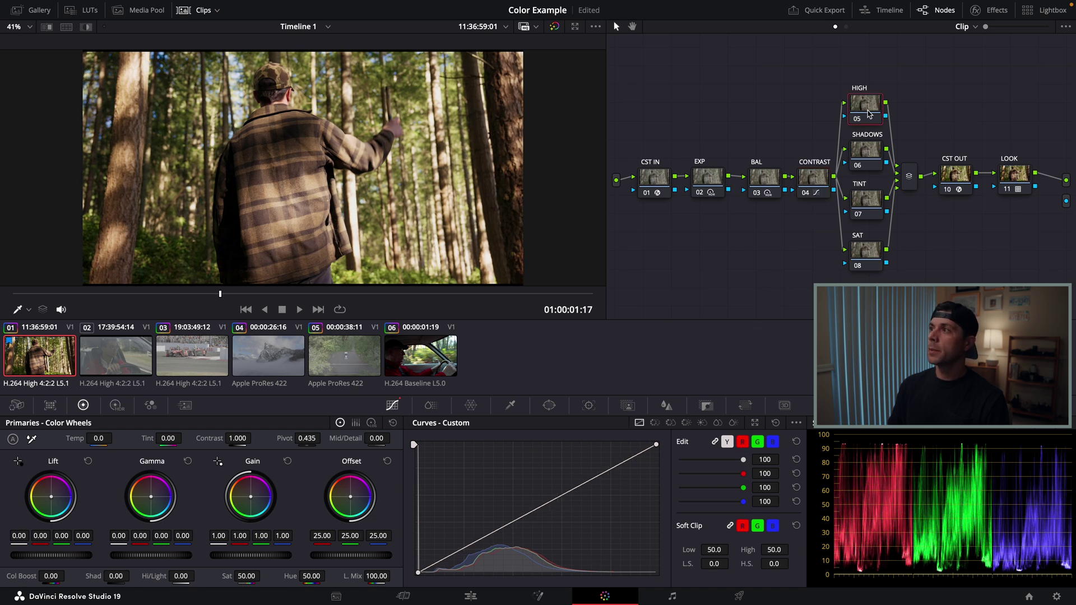
Step: Lower the HIGH node's HDR Light exposure to -0.12 to darken the highlights
{"action": "left_click", "coordinate": [116, 405]}
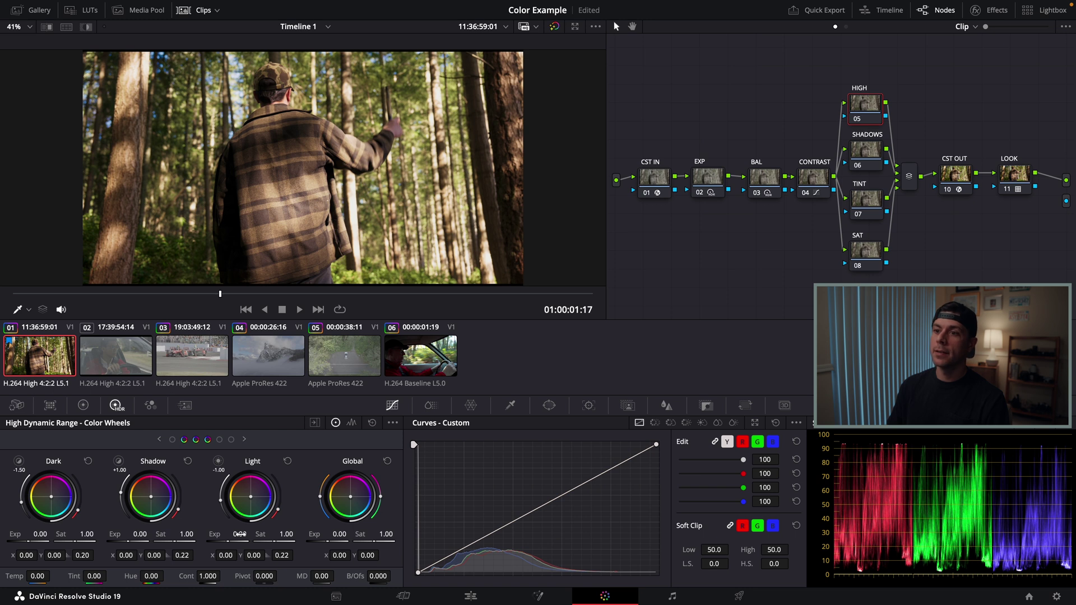
{"action": "left_click_drag", "start_coordinate": [239, 534], "coordinate": [187, 522]}
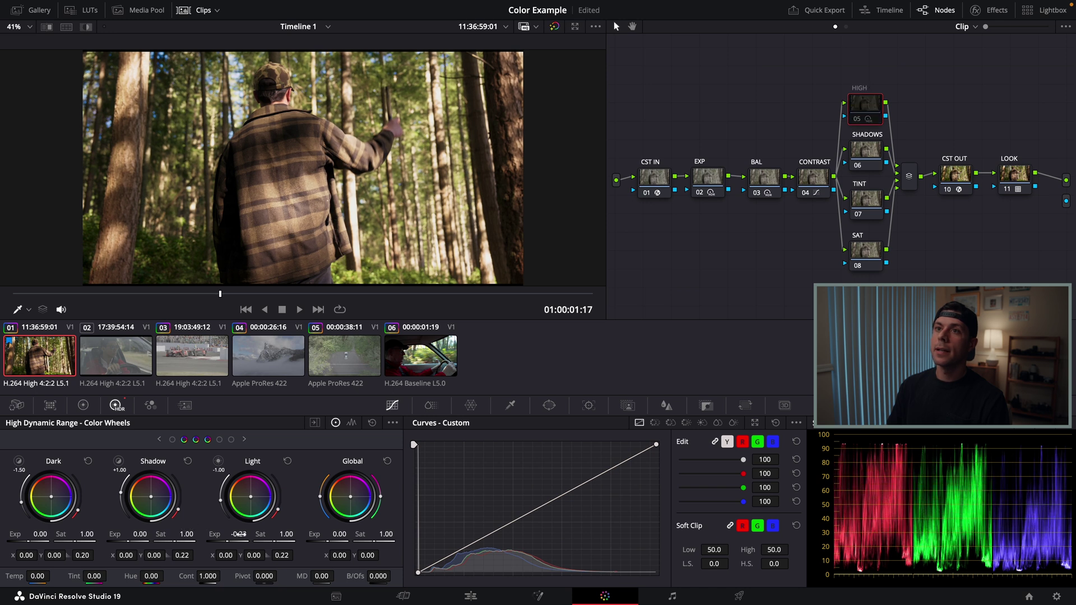
{"action": "left_click", "coordinate": [866, 149]}
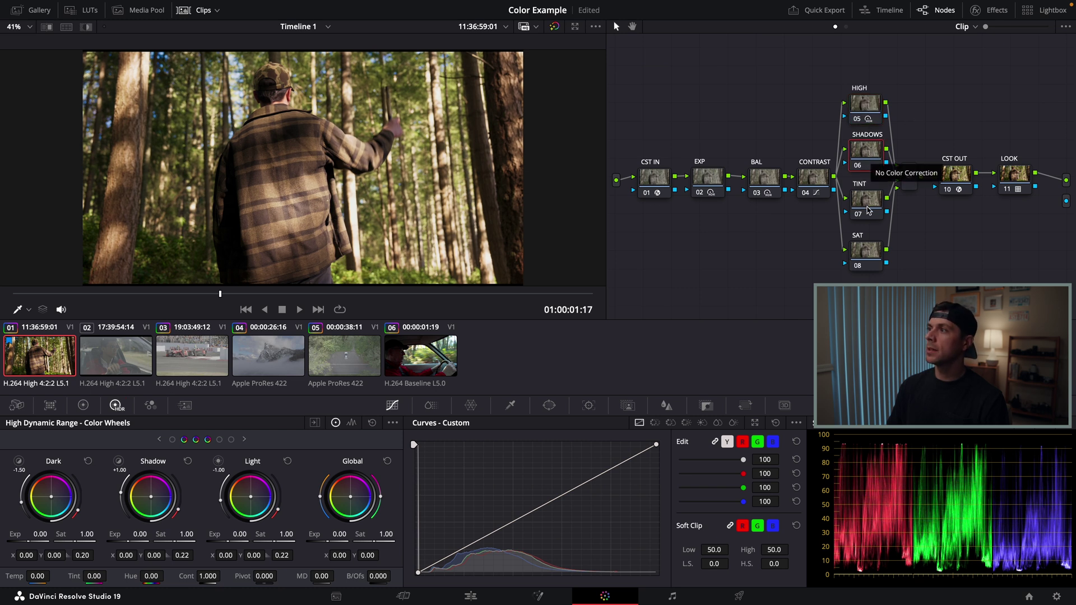
Step: Tint the shadows on the TINT node to X 0.02, Y -0.01 and toggle it to compare
{"action": "left_click", "coordinate": [867, 210]}
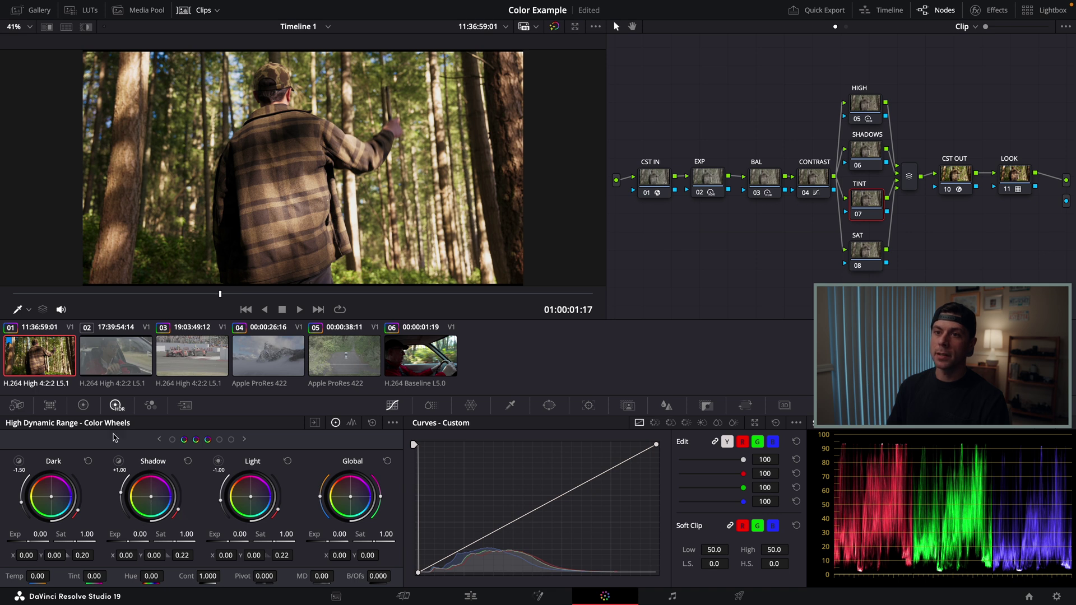
{"action": "left_click", "coordinate": [153, 500]}
{"action": "left_click_drag", "start_coordinate": [151, 497], "coordinate": [161, 500]}
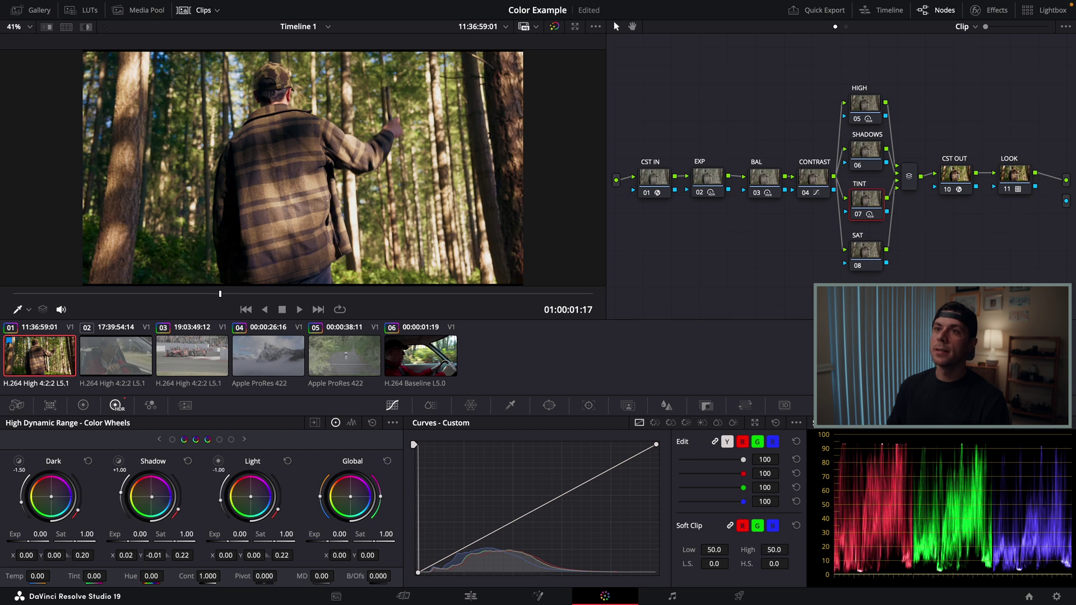
{"action": "left_click", "coordinate": [158, 498]}
{"action": "left_click_drag", "start_coordinate": [160, 498], "coordinate": [158, 498]}
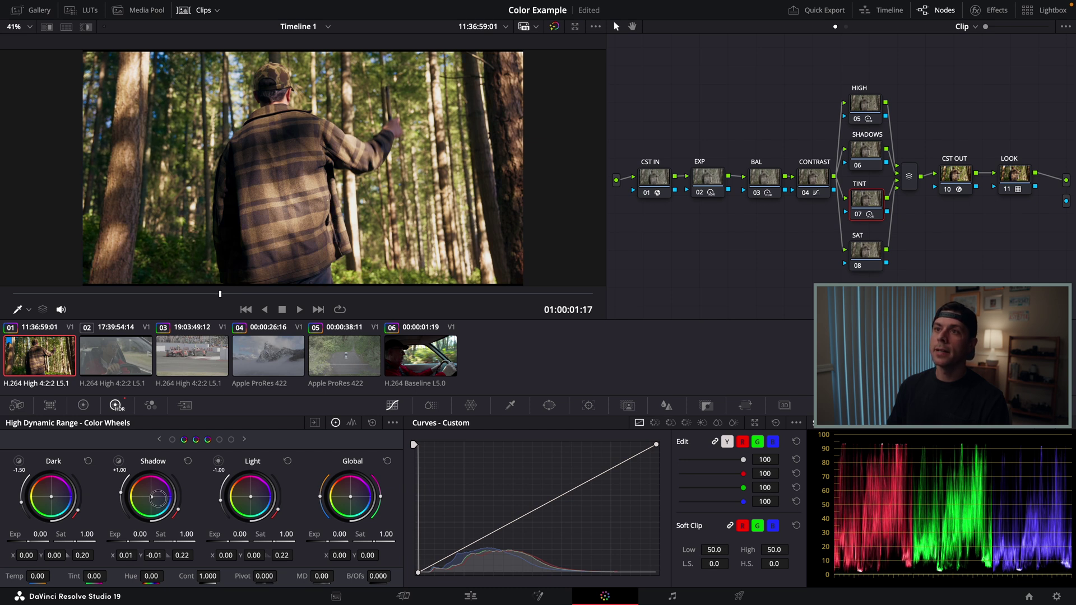
{"action": "key", "text": "ctrl+d"}
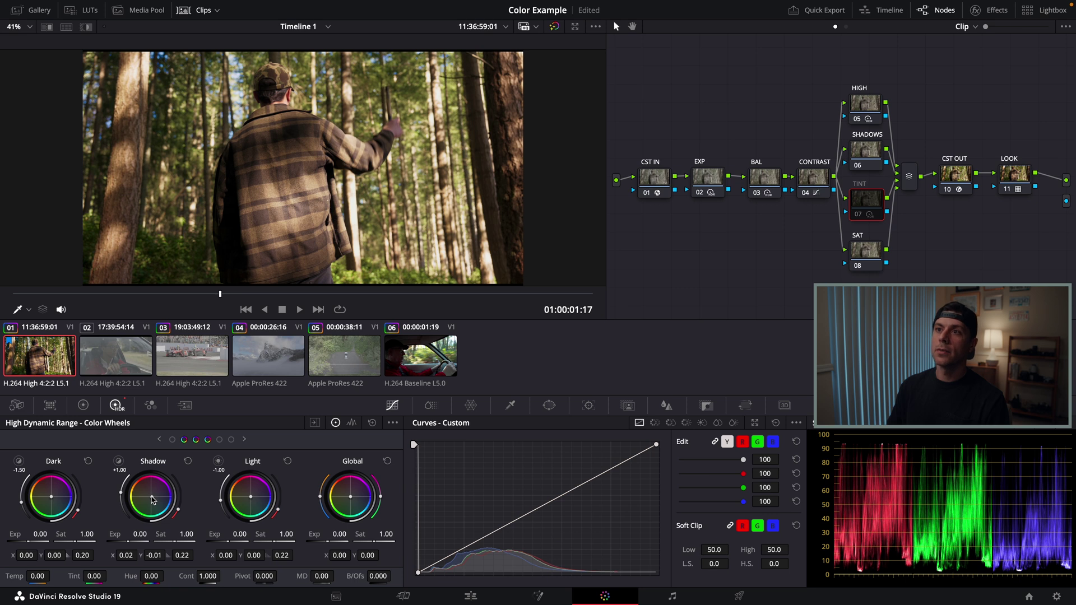
{"action": "key", "text": "ctrl+d"}
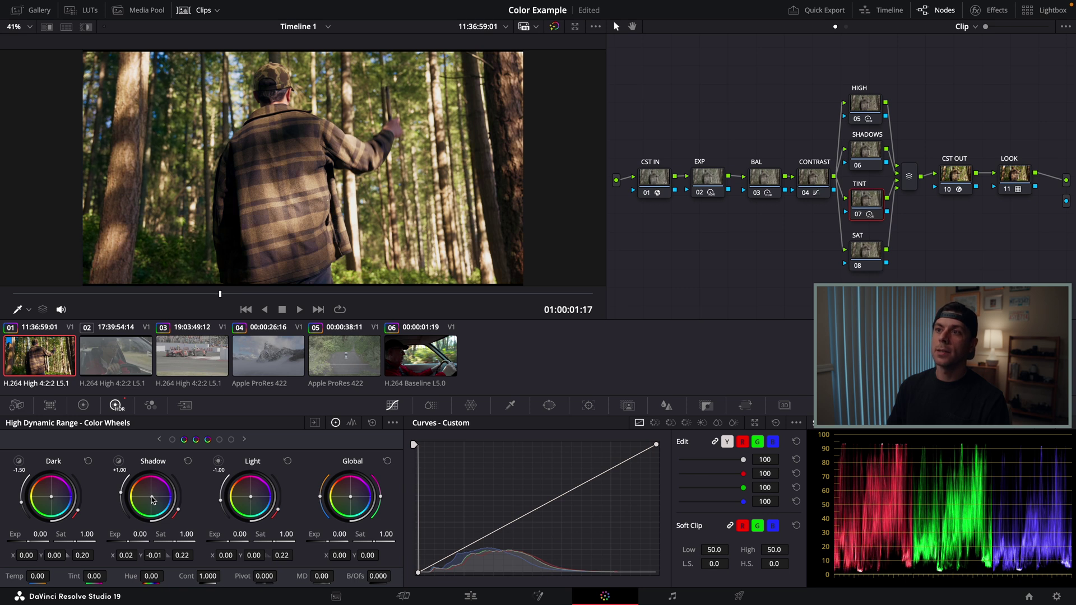
{"action": "key", "text": "ctrl+d"}
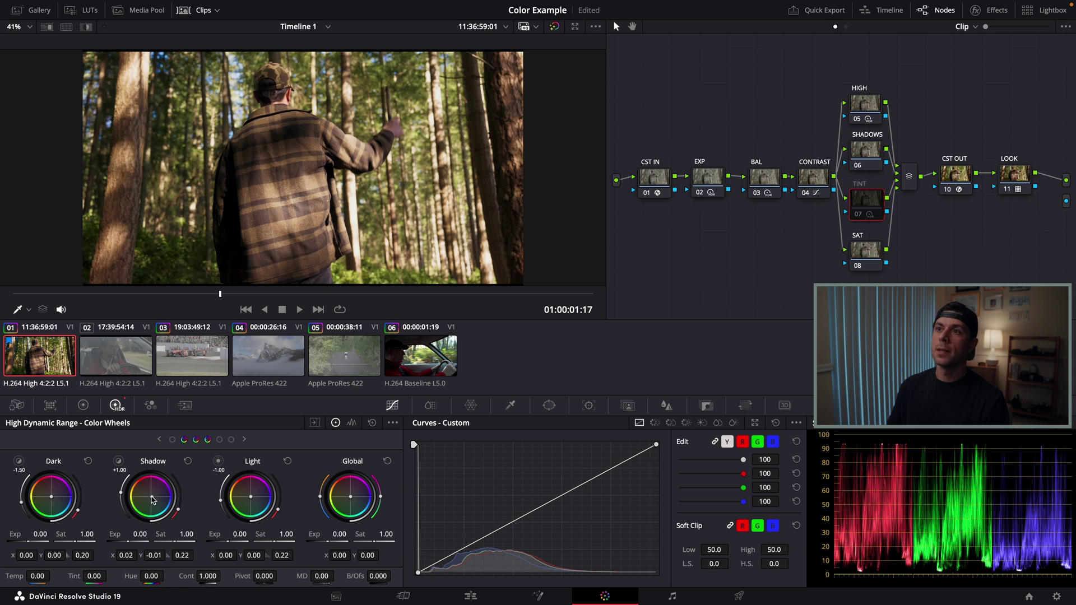
{"action": "key", "text": "ctrl+d"}
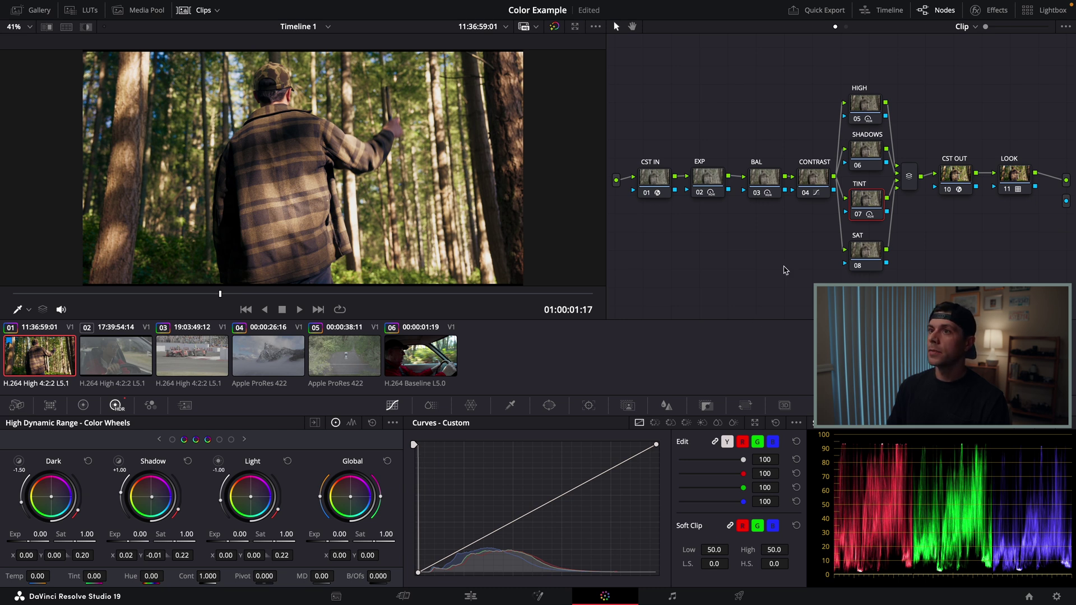
{"action": "left_click", "coordinate": [866, 257]}
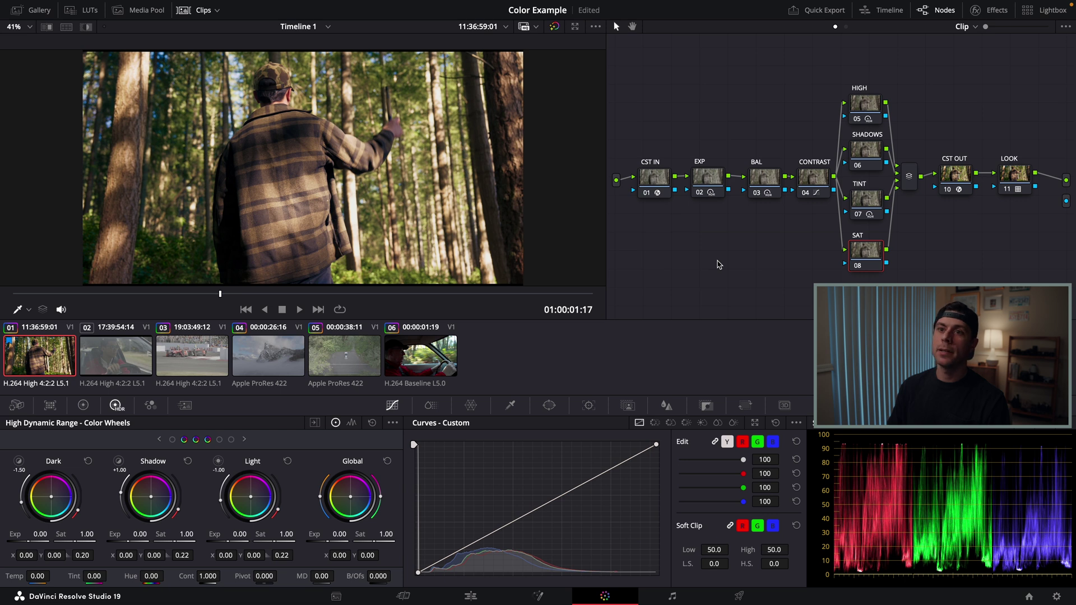
Step: Toggle all nodes off and on to compare the full forest grade, scrub, then select clip 02
{"action": "key", "text": "ctrl+a"}
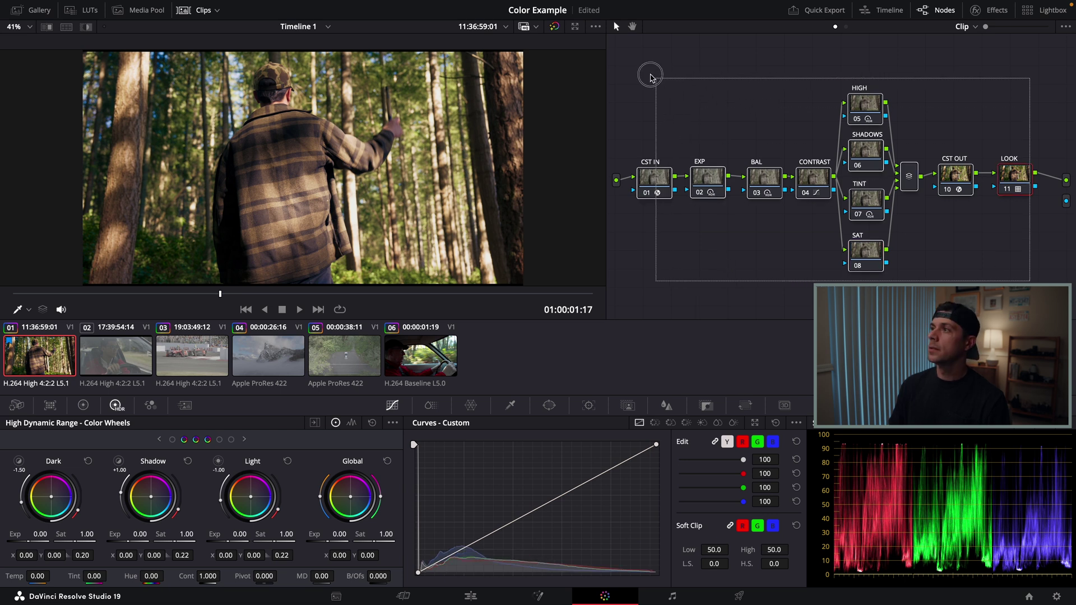
{"action": "key", "text": "ctrl+d"}
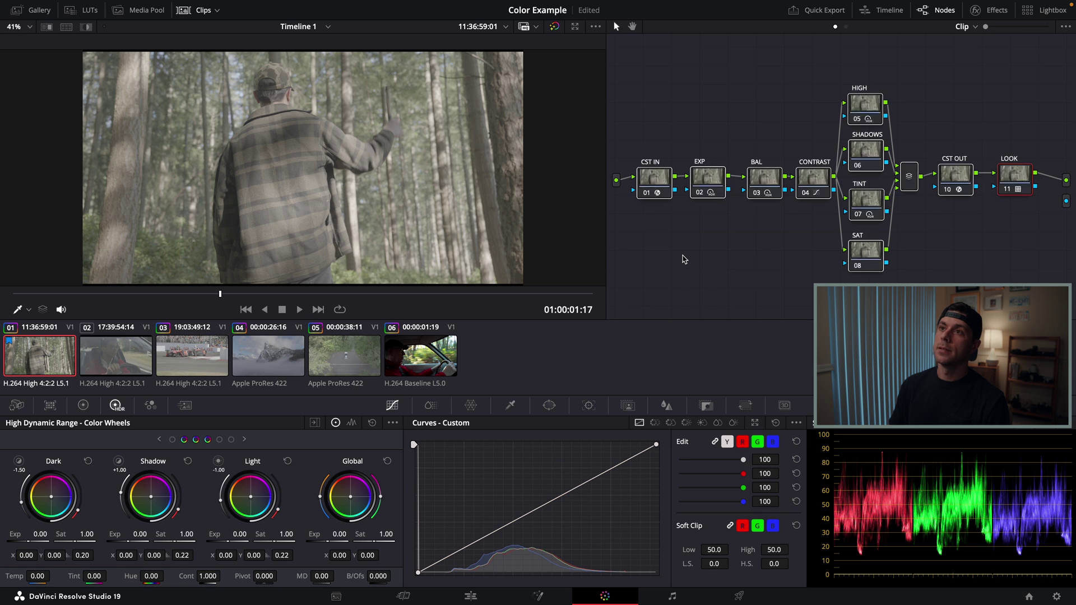
{"action": "key", "text": "ctrl+d"}
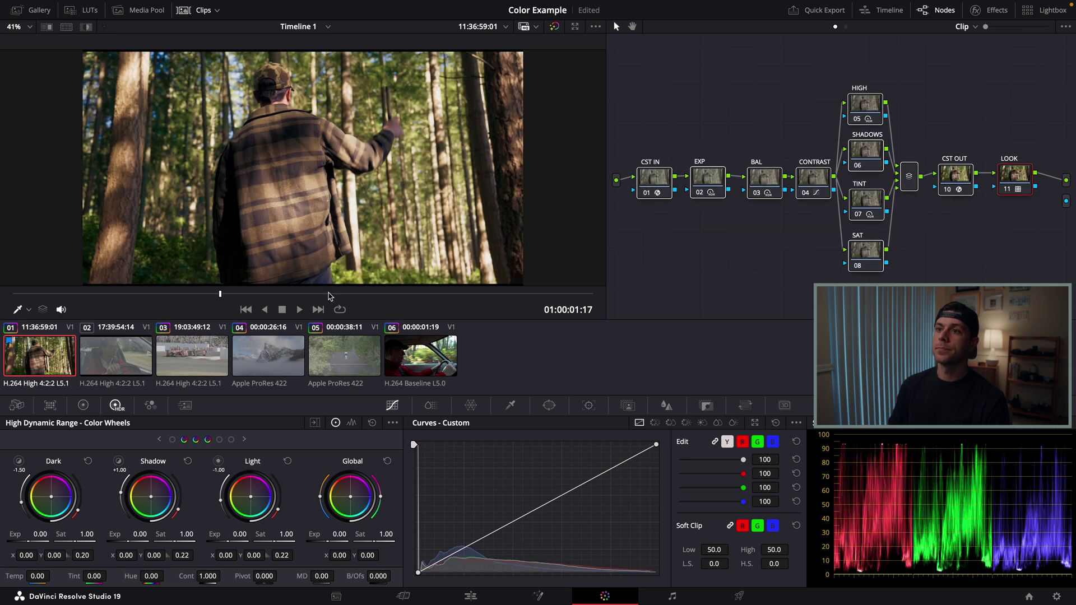
{"action": "left_click_drag", "start_coordinate": [329, 296], "coordinate": [434, 294]}
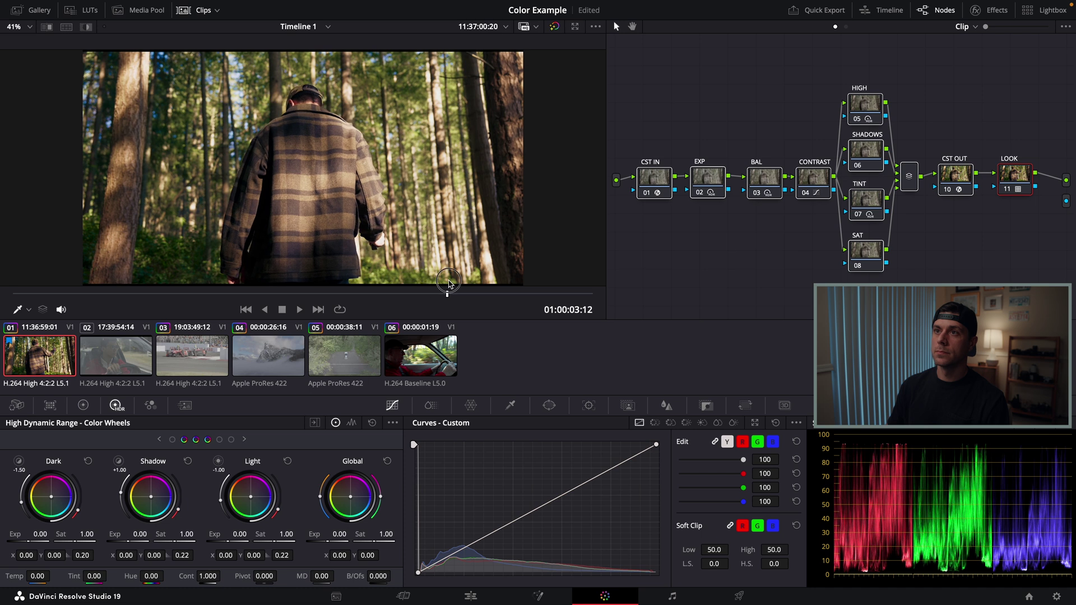
{"action": "left_click", "coordinate": [141, 357]}
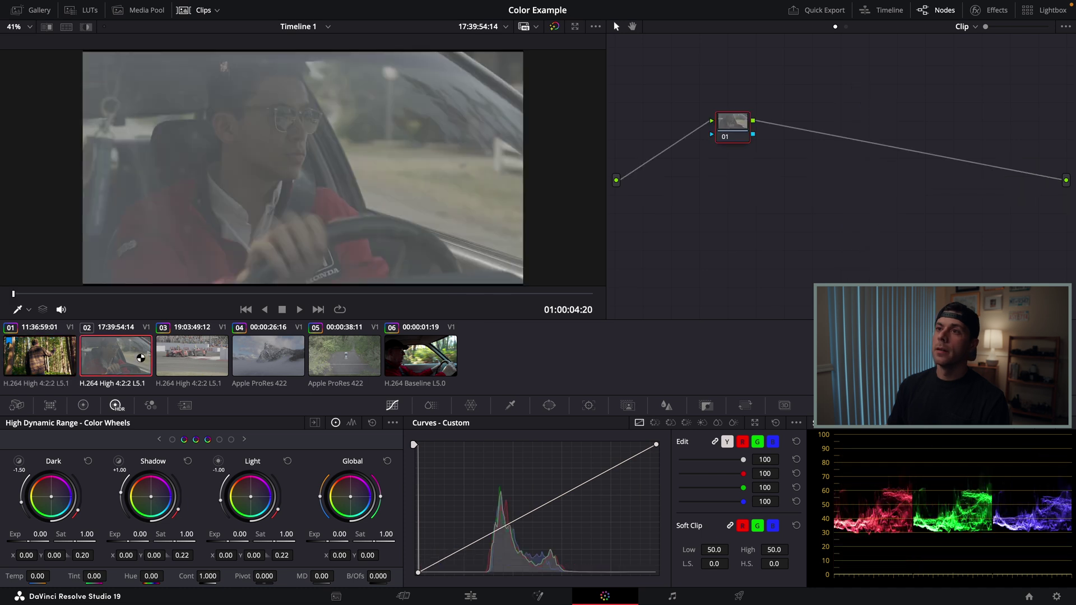
Step: Scrub car clip 02 and open the Gallery showing the forest still 1.1.1
{"action": "mouse_move", "coordinate": [133, 297]}
{"action": "left_mouse_down"}
{"action": "mouse_move", "coordinate": [32, 300]}
{"action": "mouse_move", "coordinate": [543, 300]}
{"action": "mouse_move", "coordinate": [116, 297]}
{"action": "left_mouse_up"}
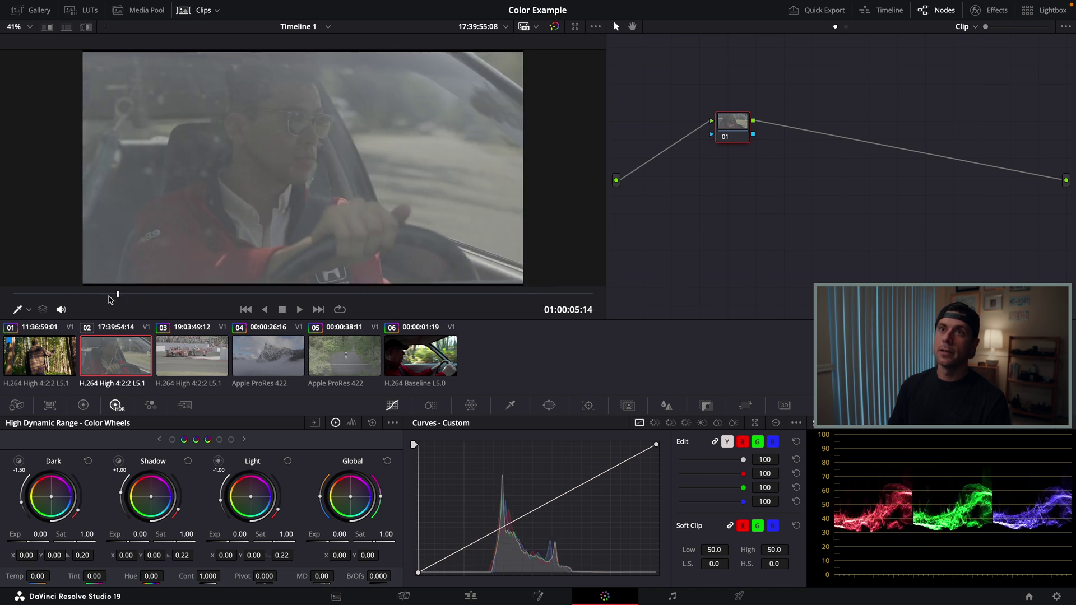
{"action": "left_click", "coordinate": [40, 10]}
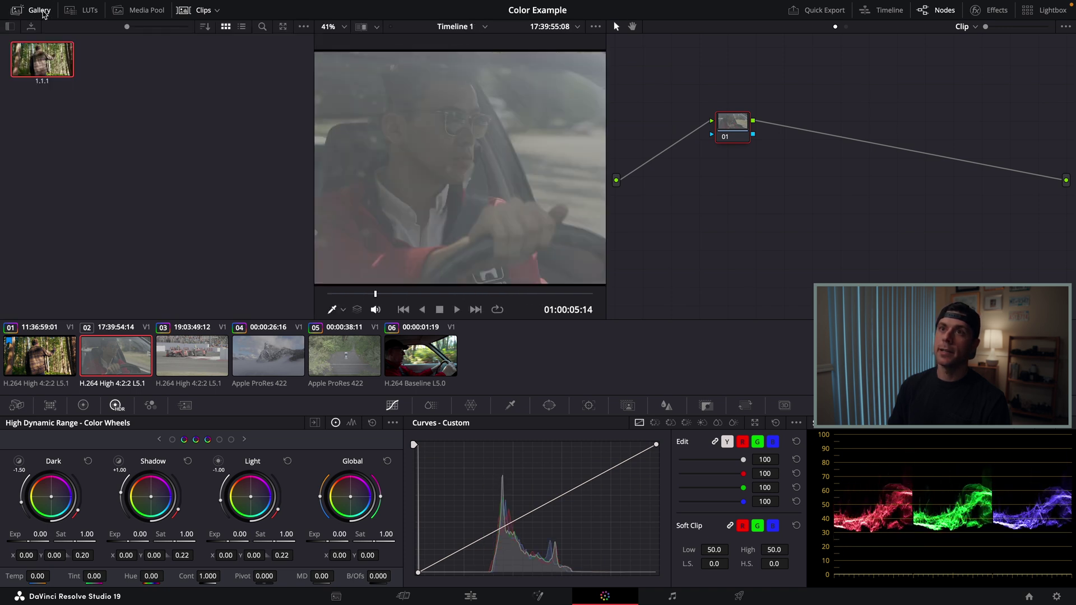
Step: Apply the saved still's grade to driver-in-car clip 02 and close the Gallery
{"action": "right_click", "coordinate": [53, 58]}
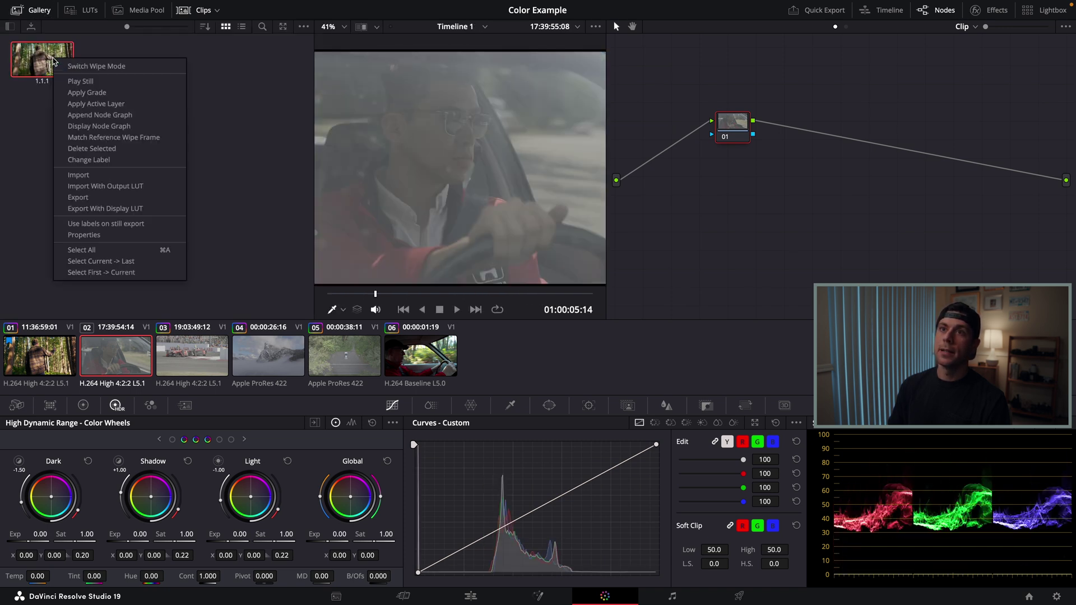
{"action": "left_click", "coordinate": [84, 92]}
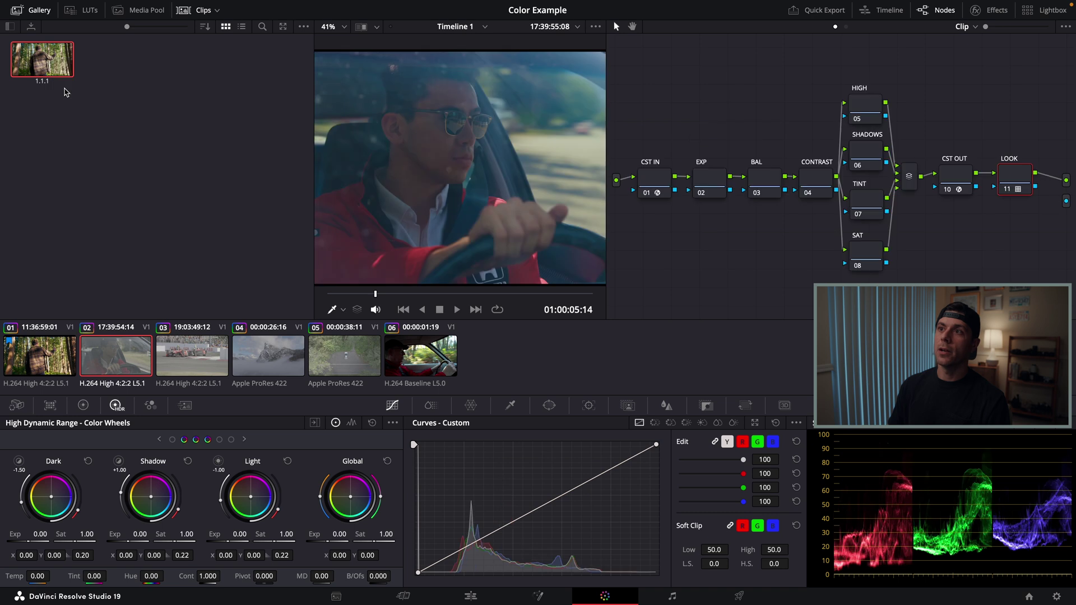
{"action": "left_click", "coordinate": [38, 10]}
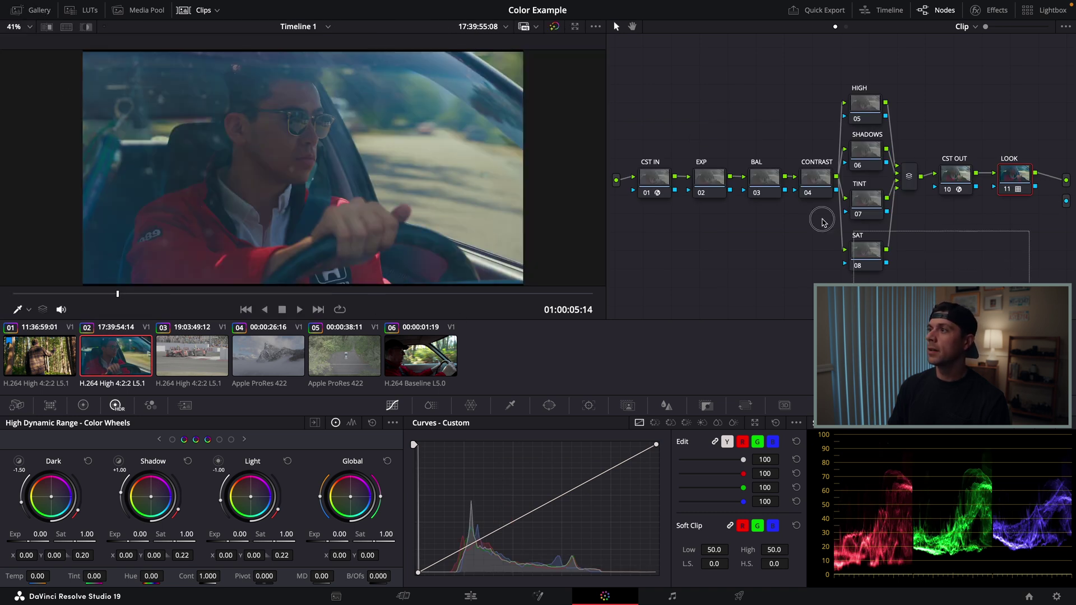
Step: Inspect the CST IN, CST OUT and LOOK nodes and scrub through the graded car clip
{"action": "left_click_drag", "start_coordinate": [919, 314], "coordinate": [641, 101]}
{"action": "left_click", "coordinate": [656, 255]}
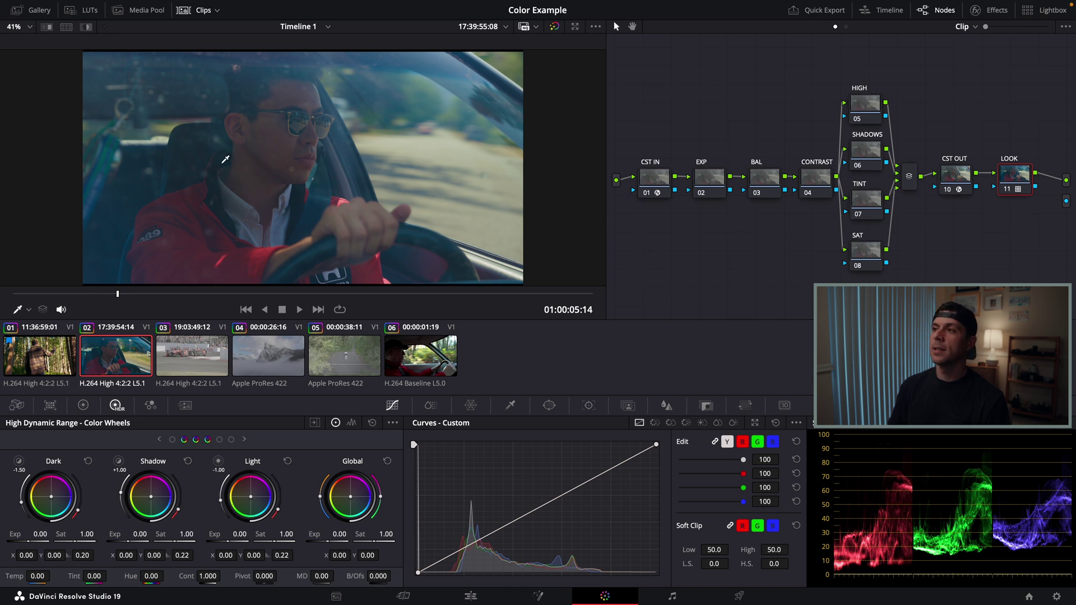
{"action": "left_click", "coordinate": [655, 181]}
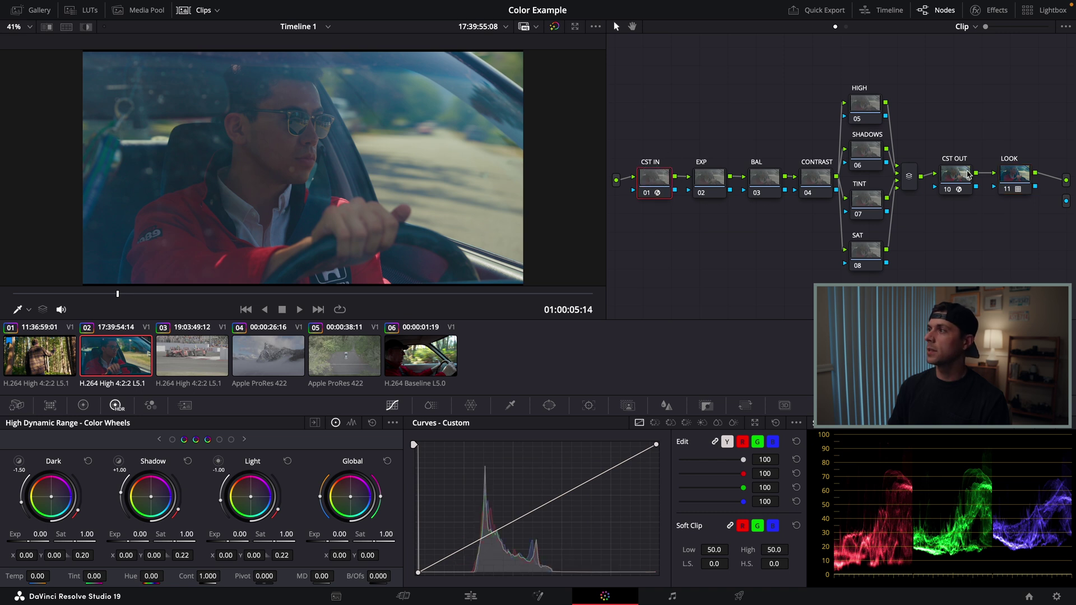
{"action": "left_click", "coordinate": [959, 174]}
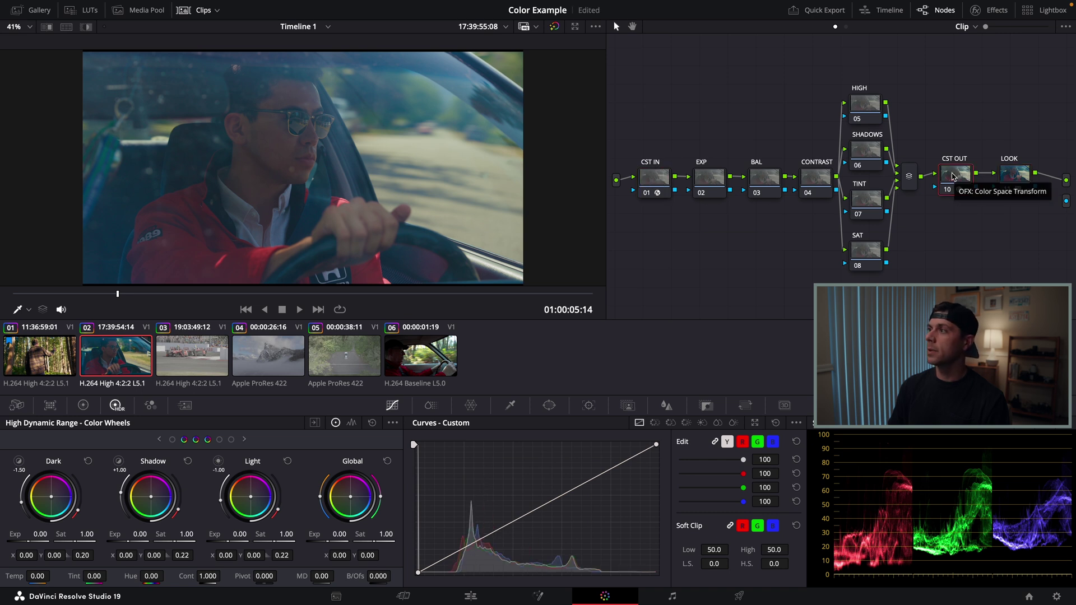
{"action": "left_click", "coordinate": [1013, 172]}
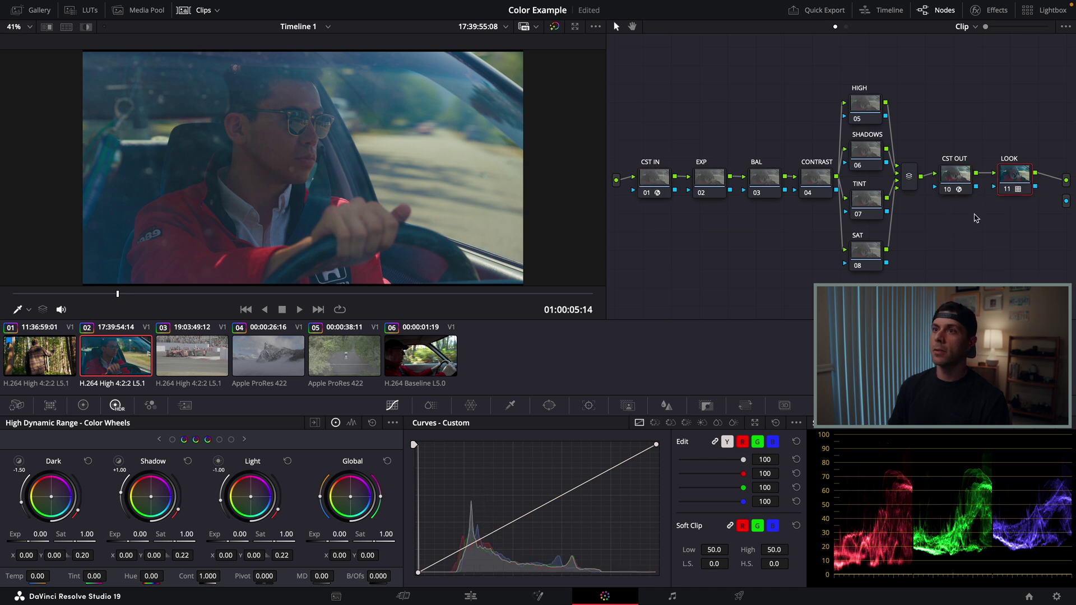
{"action": "left_click_drag", "start_coordinate": [147, 293], "coordinate": [315, 292]}
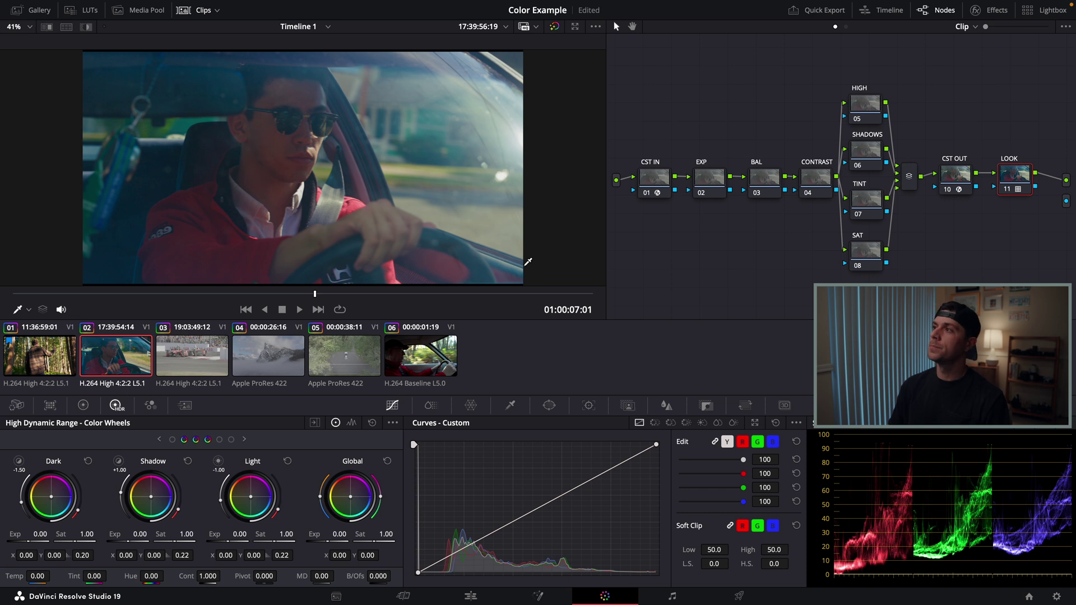
{"action": "left_click_drag", "start_coordinate": [141, 294], "coordinate": [291, 302]}
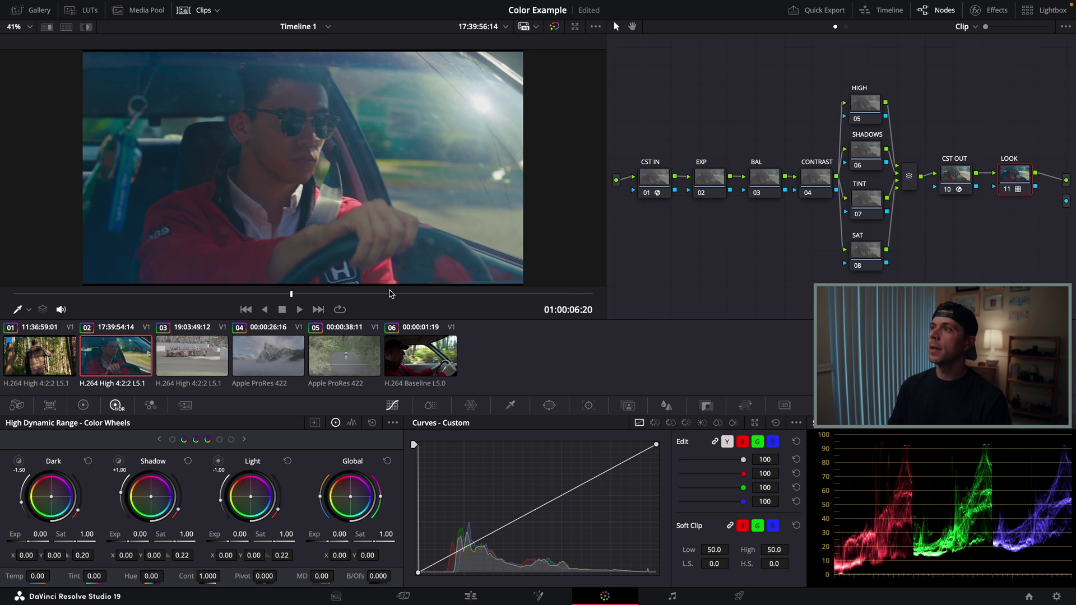
Step: Drag an S-curve on clip 02's CONTRAST node and slightly nudge the TINT node's Shadow wheel
{"action": "left_click", "coordinate": [721, 187]}
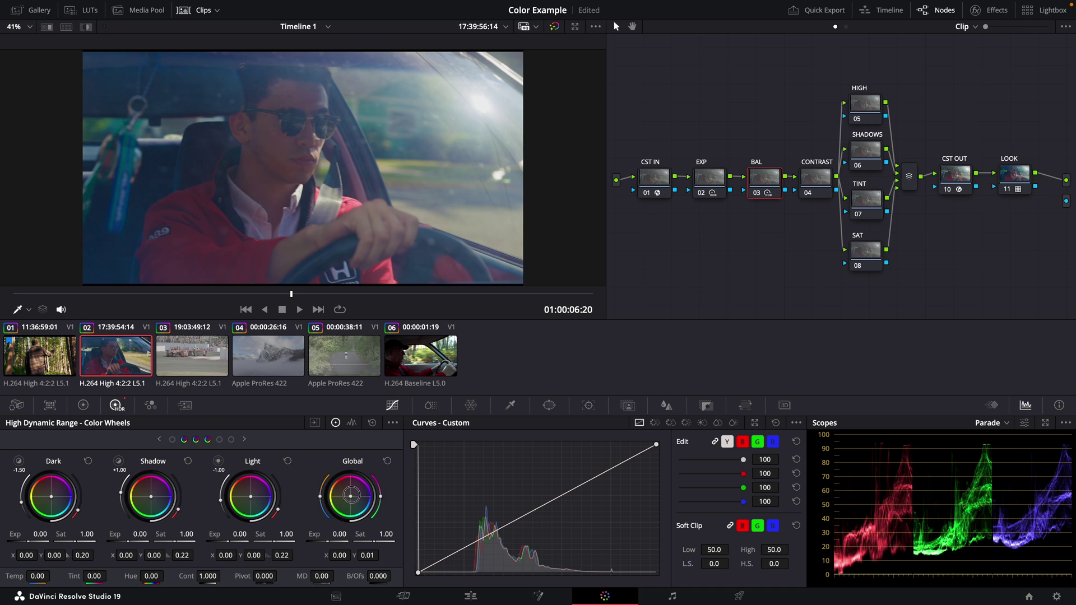
{"action": "key", "text": "shift+apostrophe"}
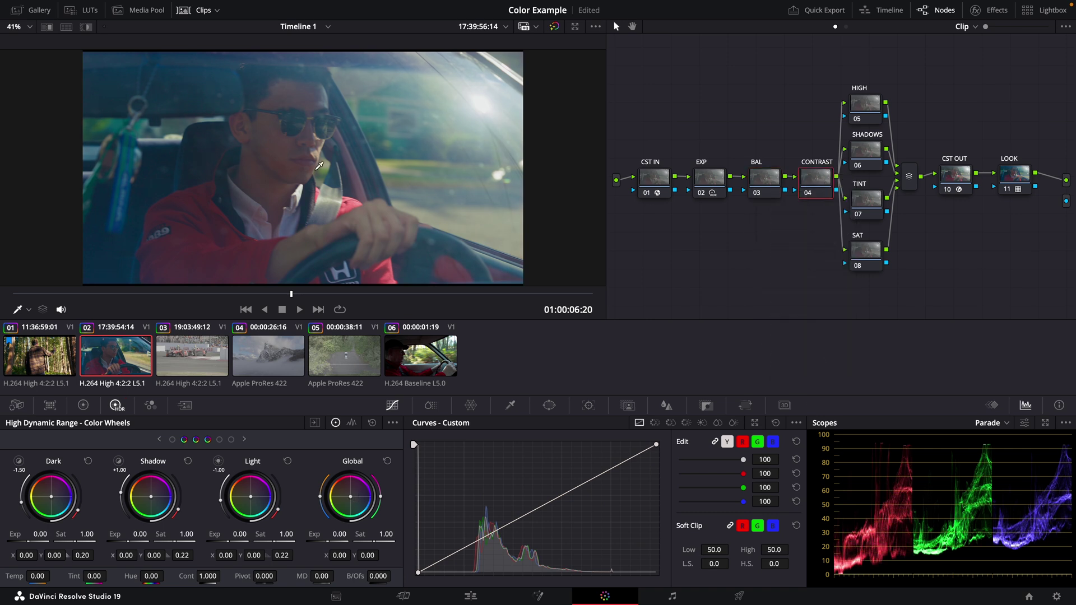
{"action": "left_click_drag", "start_coordinate": [495, 532], "coordinate": [478, 550]}
{"action": "key", "text": "shift+apostrophe"}
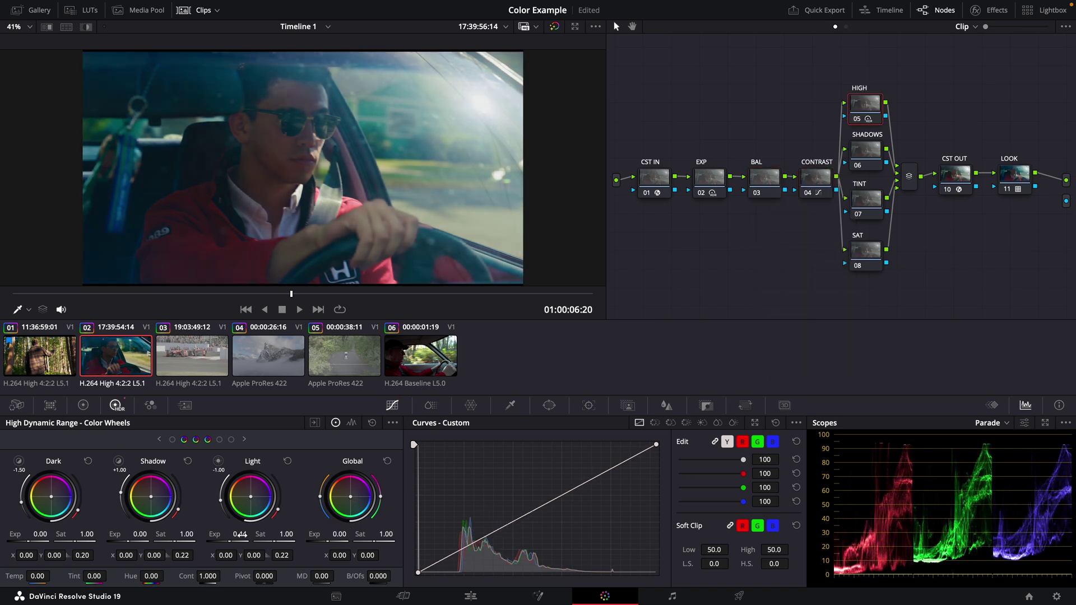
{"action": "key", "text": "shift+apostrophe"}
{"action": "key", "text": "shift+apostrophe"}
{"action": "left_click_drag", "start_coordinate": [150, 498], "coordinate": [151, 499]}
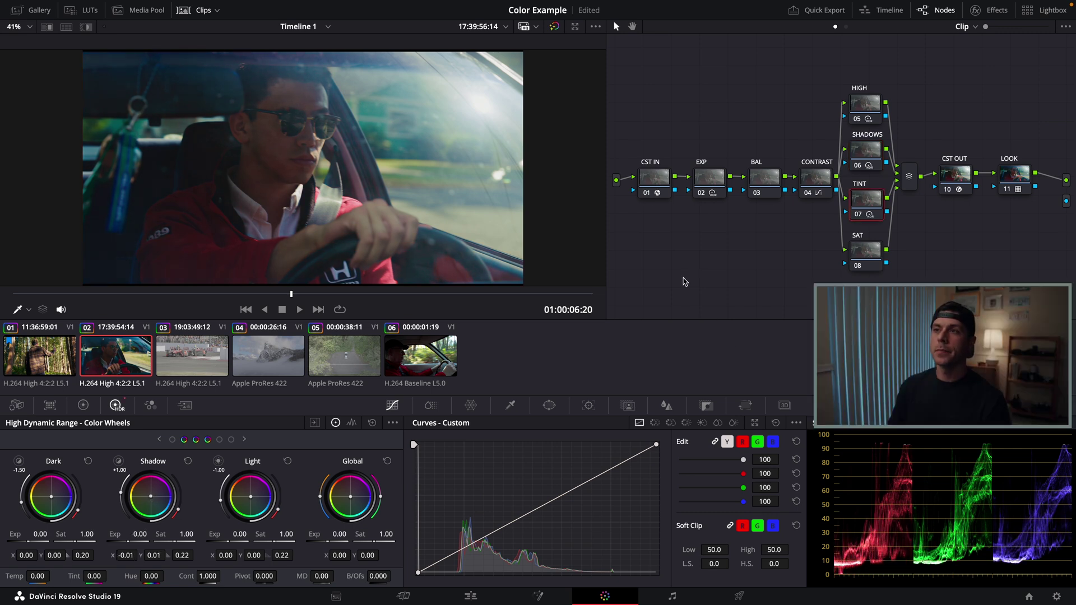
Step: Apply template still 1.1.1's grade to race-car clip 03 and scrub through it
{"action": "left_click", "coordinate": [204, 343]}
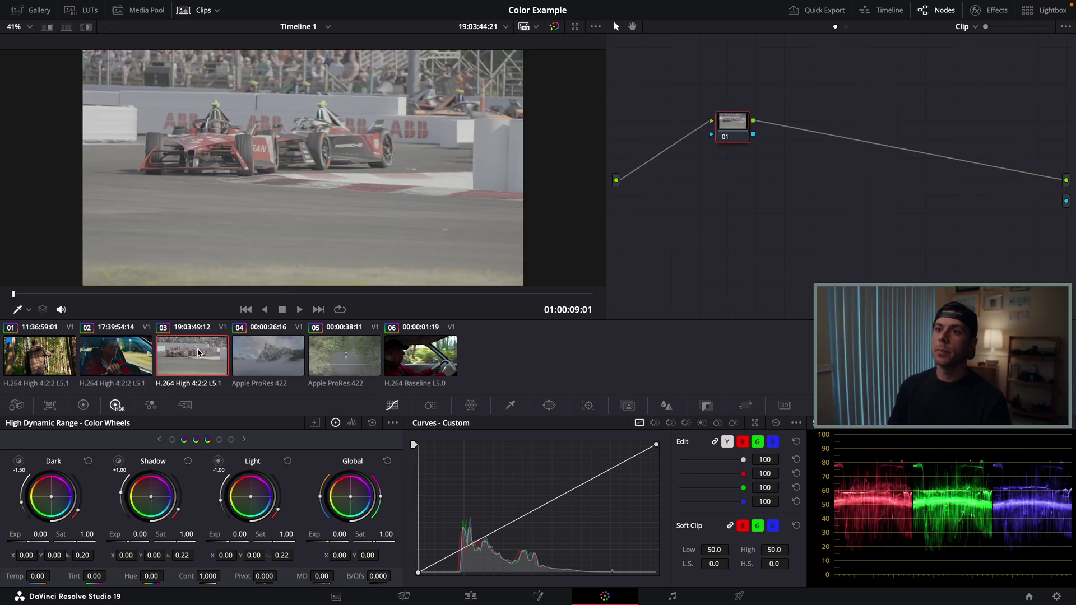
{"action": "left_click", "coordinate": [33, 10]}
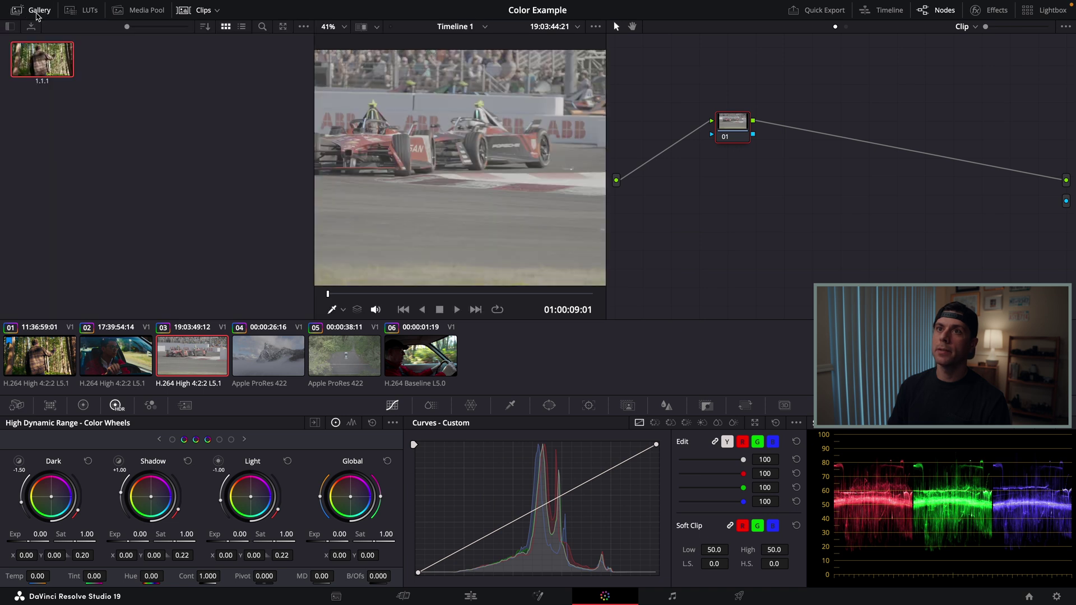
{"action": "right_click", "coordinate": [48, 60]}
{"action": "left_click", "coordinate": [64, 93]}
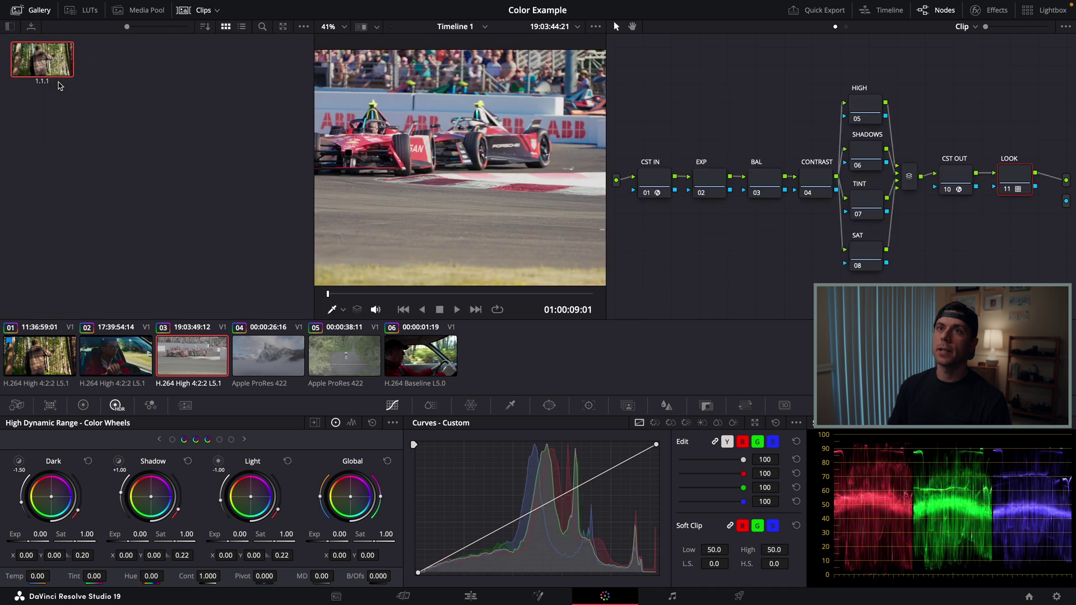
{"action": "left_click", "coordinate": [48, 12]}
{"action": "left_click_drag", "start_coordinate": [39, 294], "coordinate": [198, 293]}
Step: Build a contrast curve on the CONTRAST node, pulling the lower point down to darken shadows
{"action": "left_click", "coordinate": [83, 405]}
{"action": "left_click", "coordinate": [815, 178]}
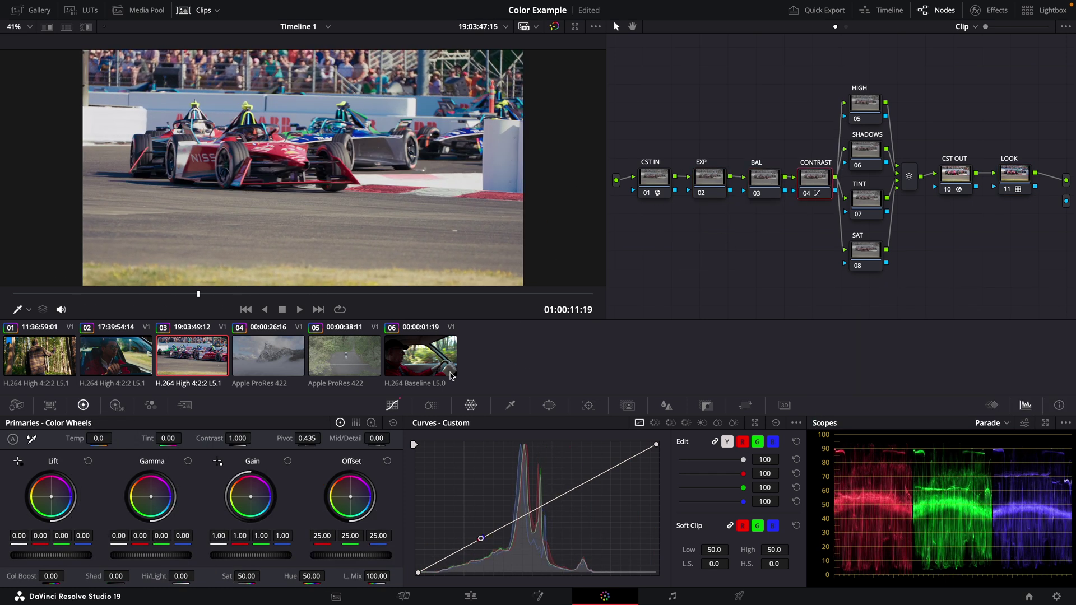
{"action": "left_click", "coordinate": [498, 529]}
{"action": "left_click", "coordinate": [483, 542]}
{"action": "left_click", "coordinate": [556, 496]}
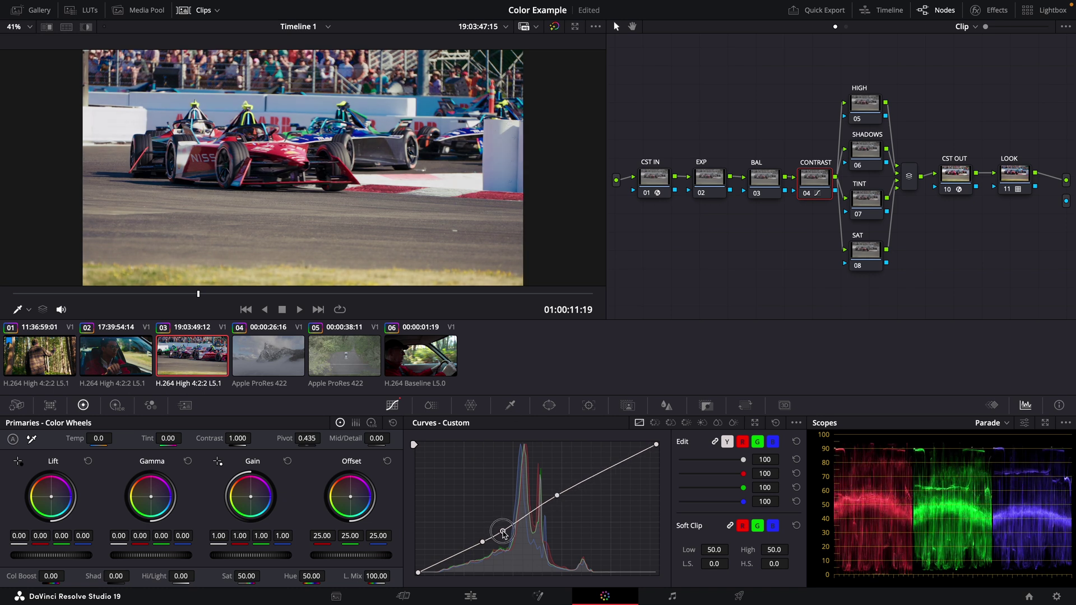
{"action": "left_click_drag", "start_coordinate": [497, 529], "coordinate": [505, 532]}
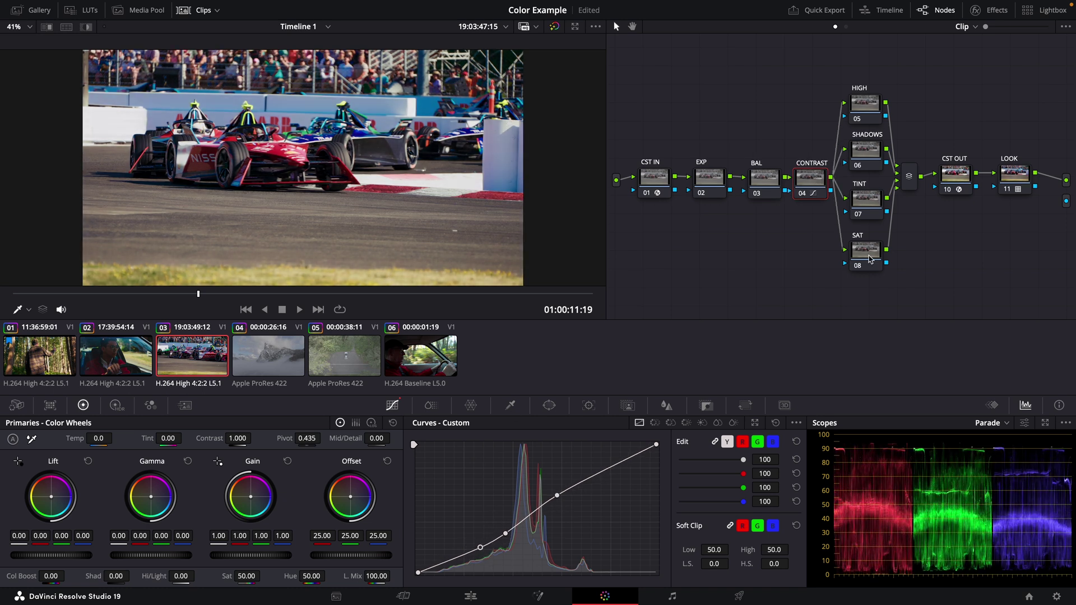
Step: Nudge the TINT node's Shadow wheel, then play clip 03 comparing against the bypassed grade
{"action": "left_click", "coordinate": [115, 405]}
{"action": "left_click_drag", "start_coordinate": [151, 497], "coordinate": [153, 501]}
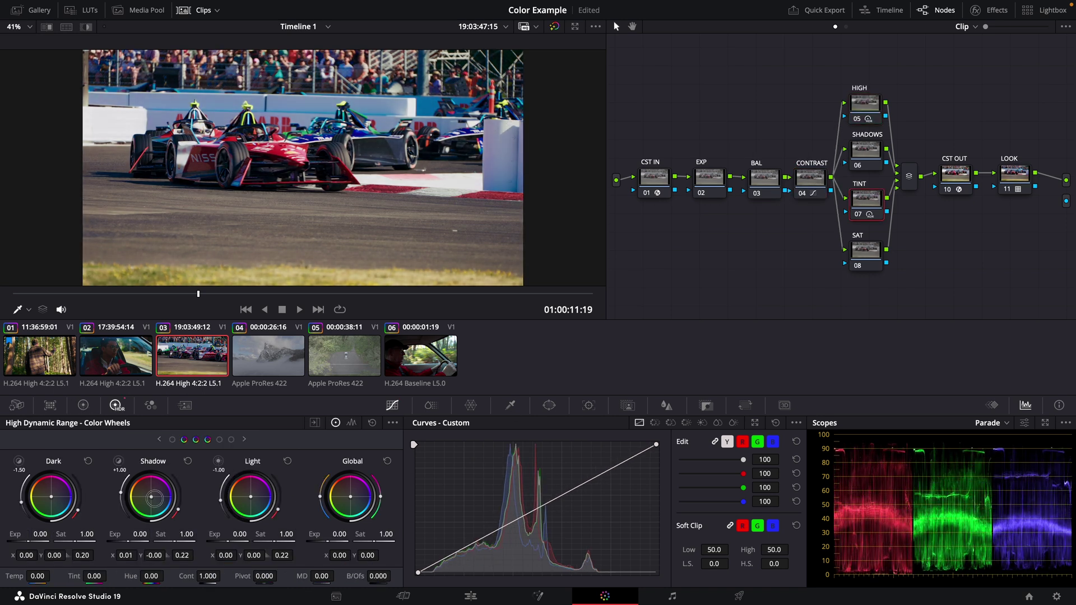
{"action": "key", "text": "space"}
{"action": "key", "text": "shift+d"}
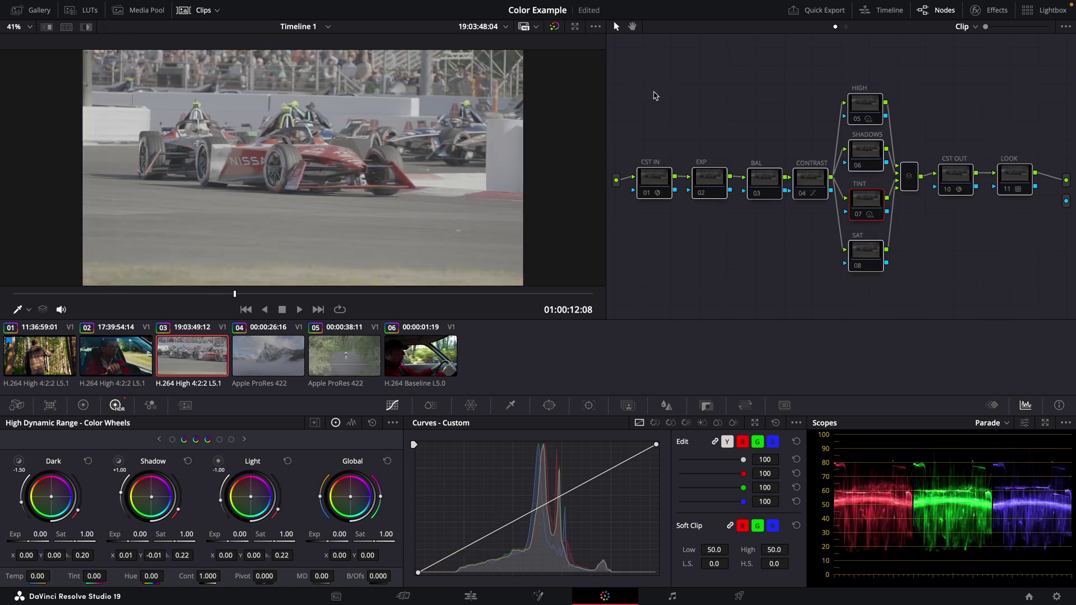
{"action": "key", "text": "shift+d"}
{"action": "left_click", "coordinate": [810, 178]}
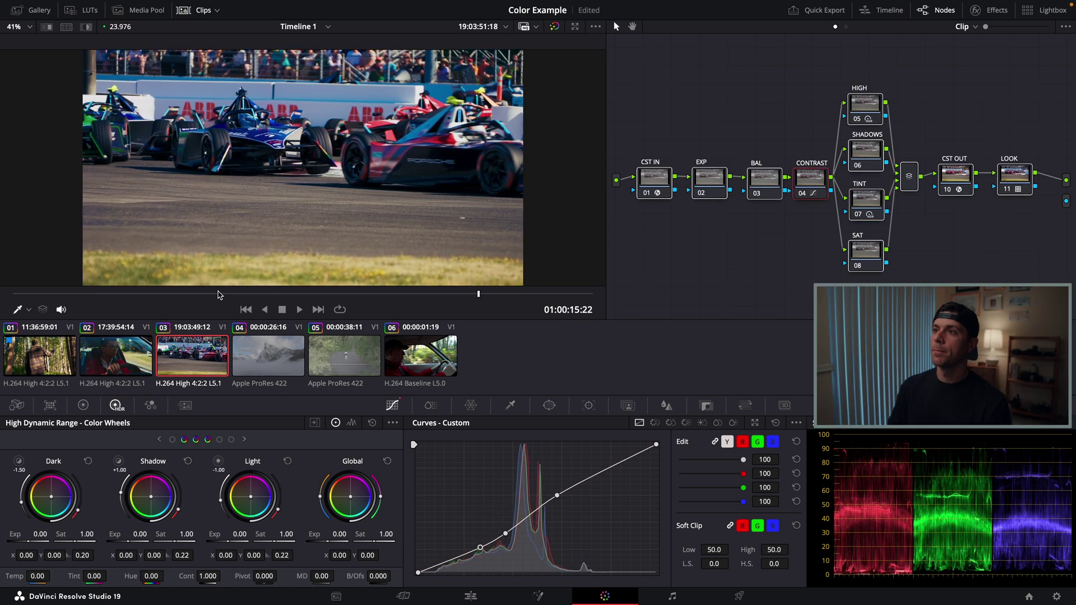
{"action": "key", "text": "space"}
Step: Apply template still 1.1.1's grade to foggy mountain clip 04
{"action": "left_click", "coordinate": [244, 368]}
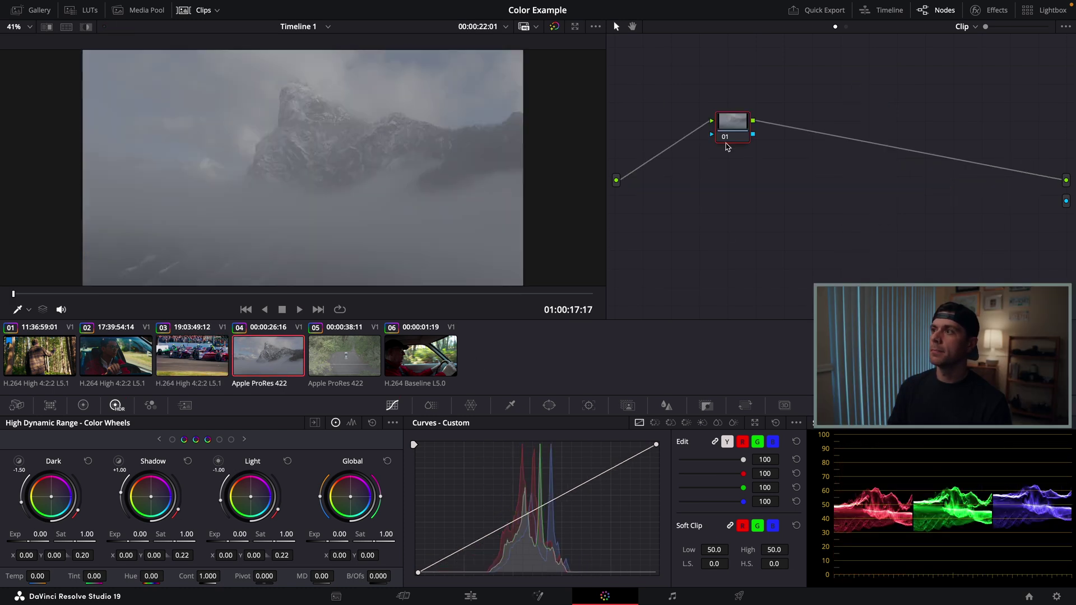
{"action": "left_click", "coordinate": [44, 13]}
{"action": "right_click", "coordinate": [63, 49]}
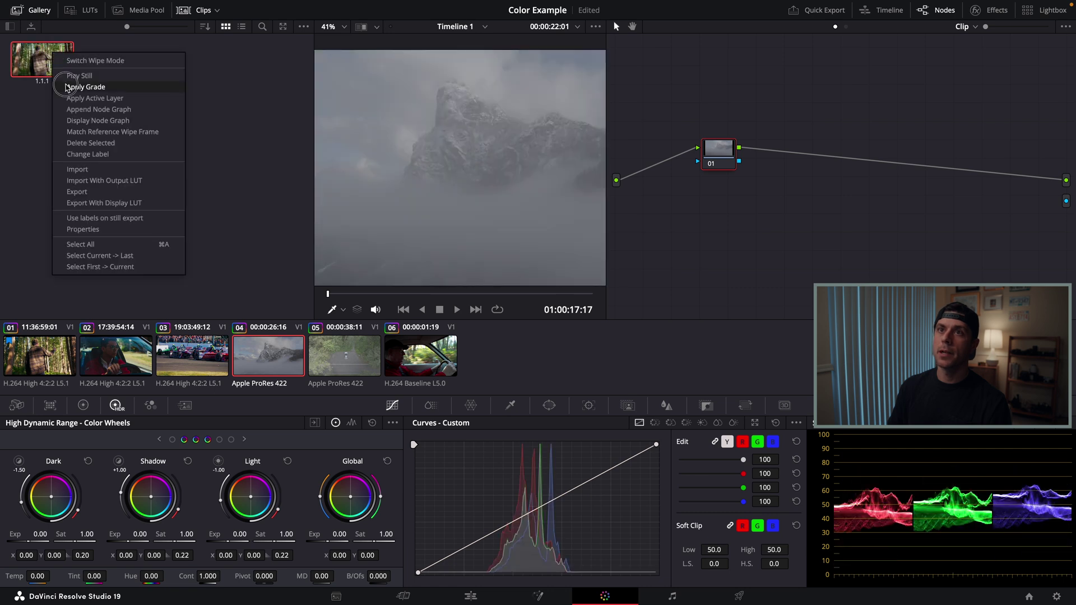
{"action": "left_click", "coordinate": [90, 85]}
{"action": "left_click", "coordinate": [42, 15]}
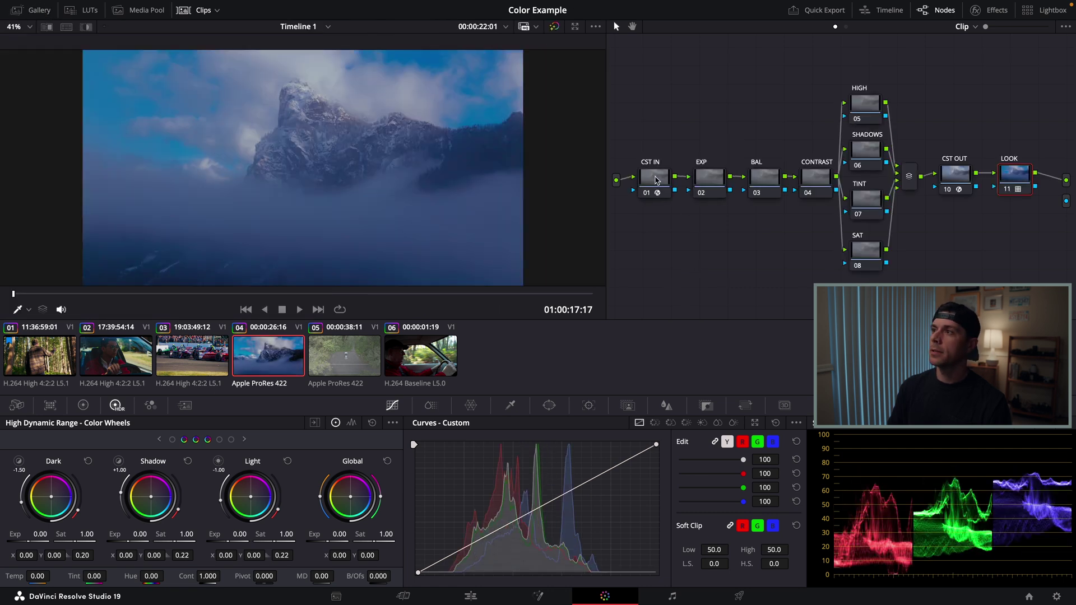
Step: Set the CST IN node's input to DJI D-Gamut colour space and DJI D-Log gamma
{"action": "left_click", "coordinate": [653, 182]}
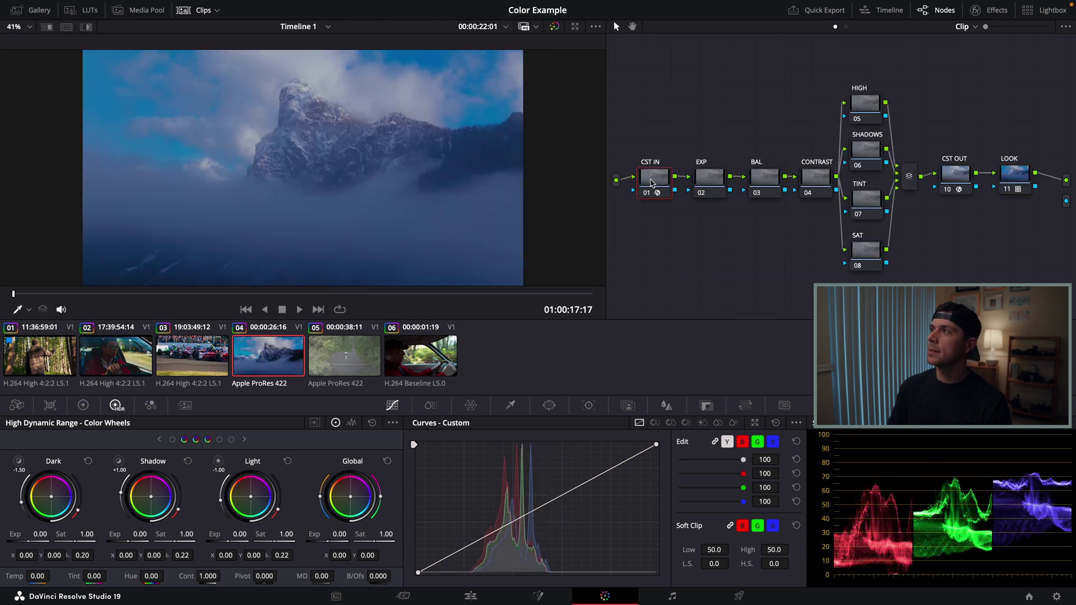
{"action": "left_click", "coordinate": [997, 11]}
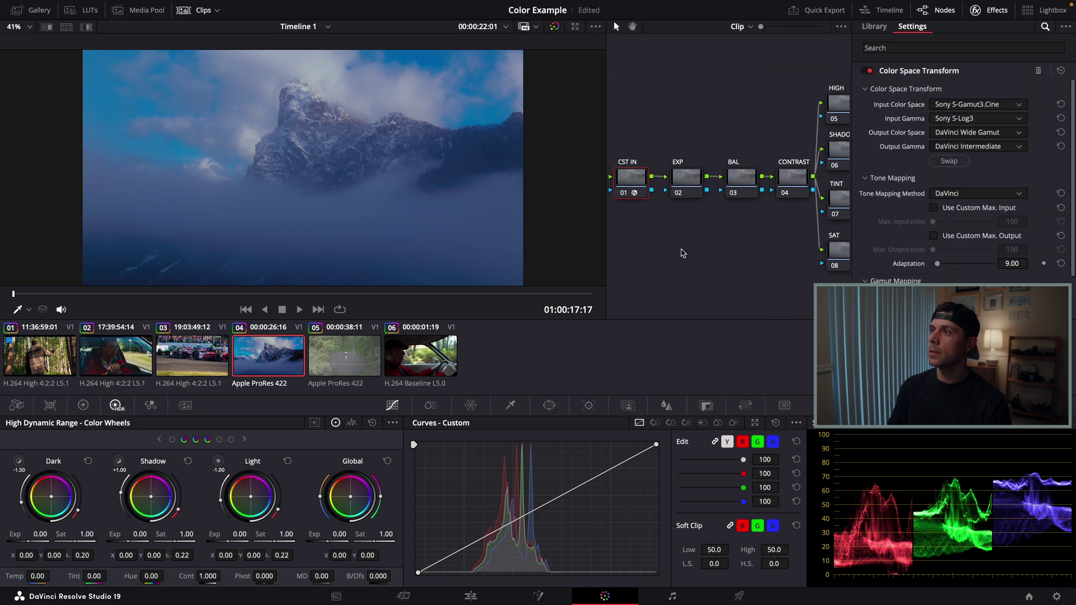
{"action": "scroll", "coordinate": [321, 276], "scroll_direction": "up", "scroll_amount": 1}
{"action": "left_click_drag", "start_coordinate": [268, 295], "coordinate": [421, 293]}
{"action": "scroll", "coordinate": [321, 199], "scroll_direction": "down", "scroll_amount": 1}
{"action": "scroll", "coordinate": [321, 199], "scroll_direction": "down", "scroll_amount": 1}
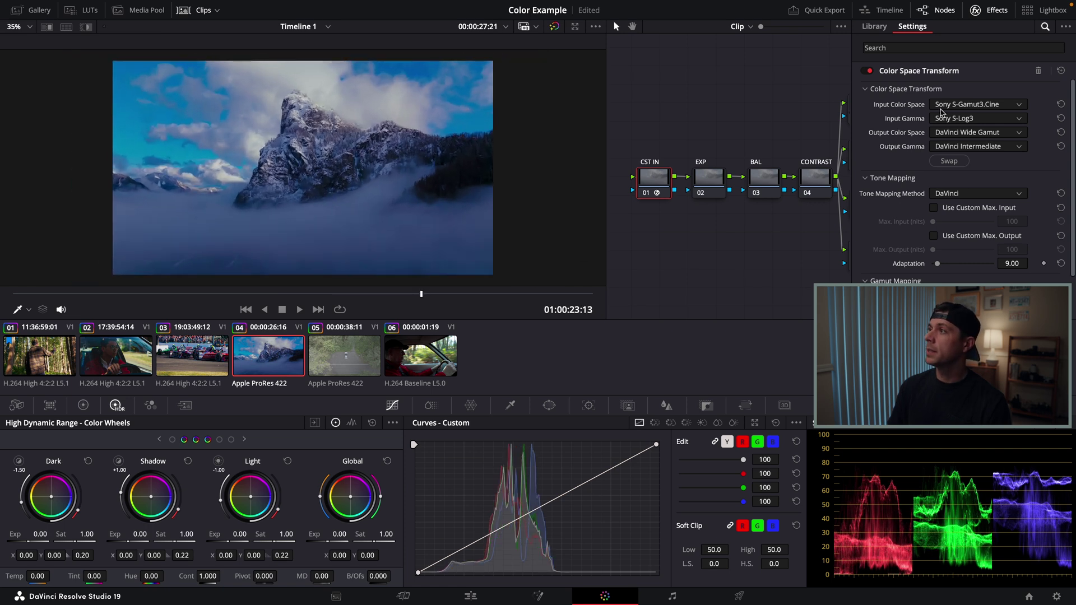
{"action": "left_click", "coordinate": [982, 106]}
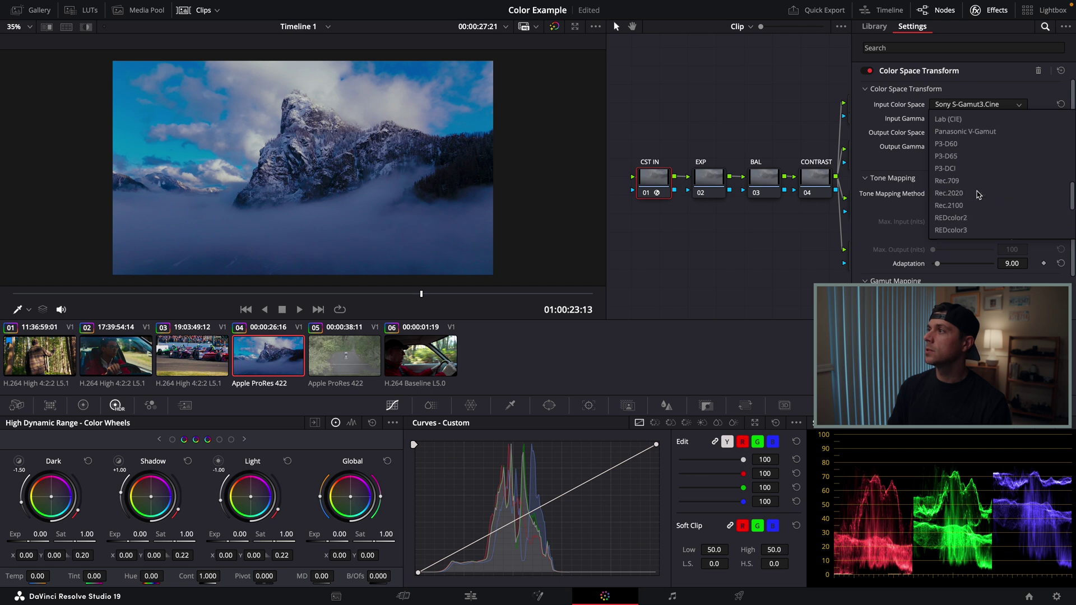
{"action": "scroll", "coordinate": [978, 179], "scroll_direction": "up", "scroll_amount": 6}
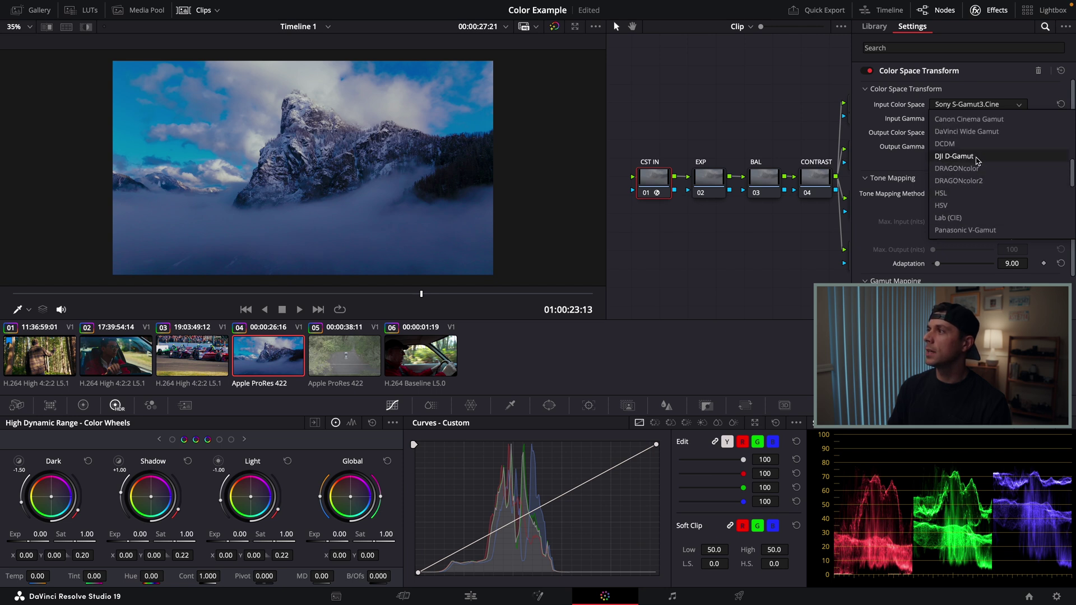
{"action": "left_click", "coordinate": [976, 156]}
{"action": "left_click", "coordinate": [976, 118]}
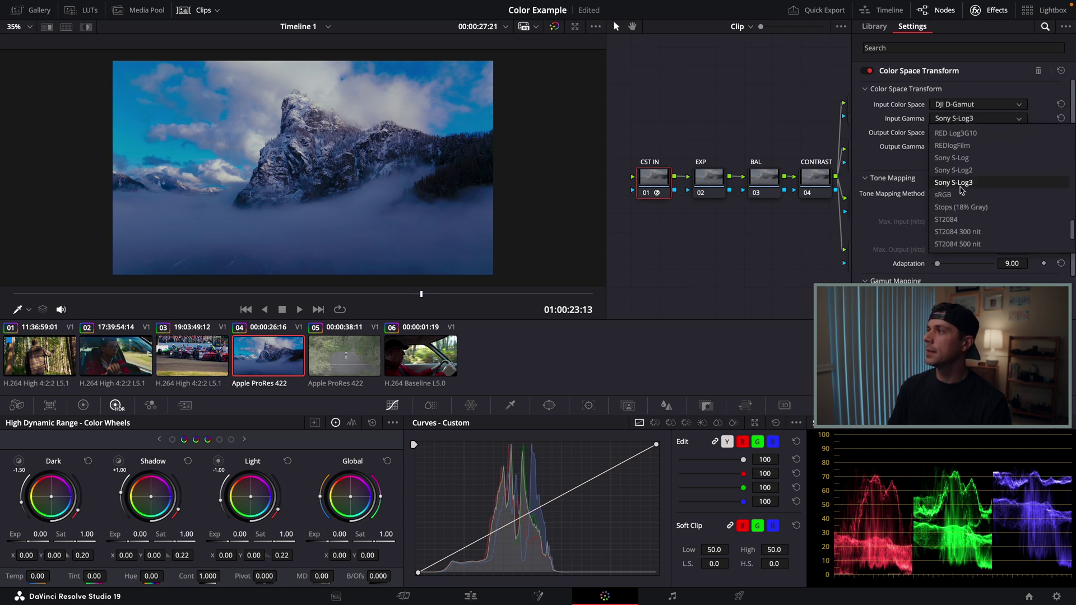
{"action": "scroll", "coordinate": [960, 179], "scroll_direction": "up", "scroll_amount": 6}
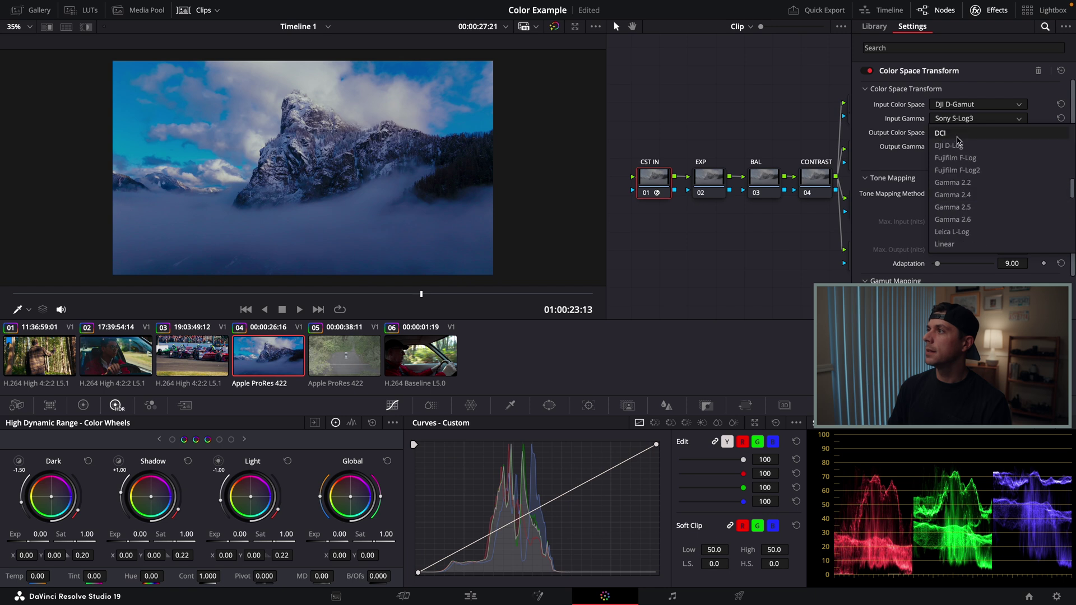
{"action": "left_click", "coordinate": [956, 145]}
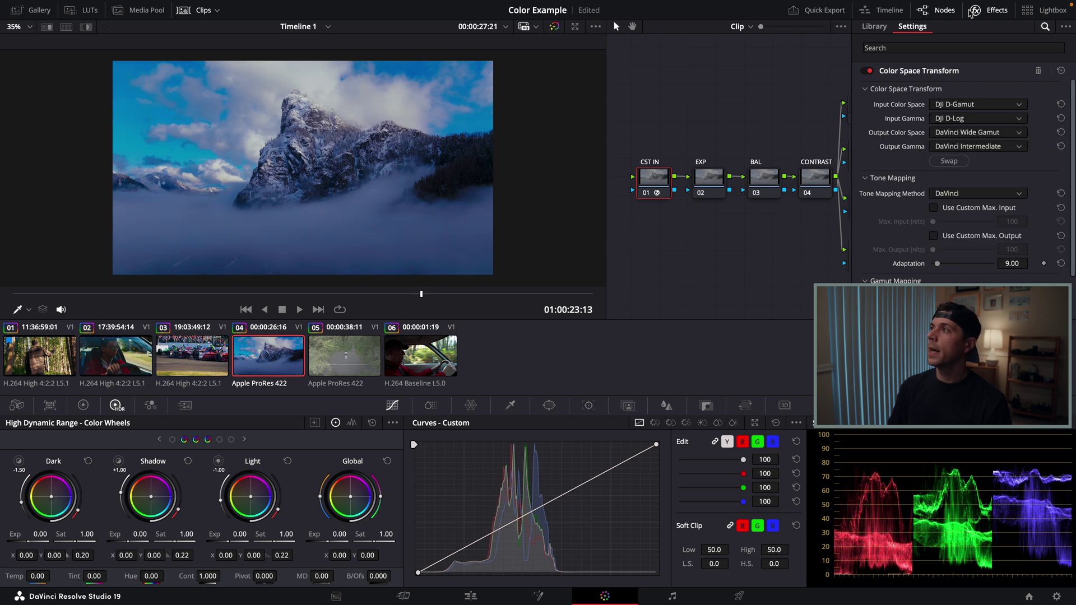
{"action": "left_click", "coordinate": [997, 10]}
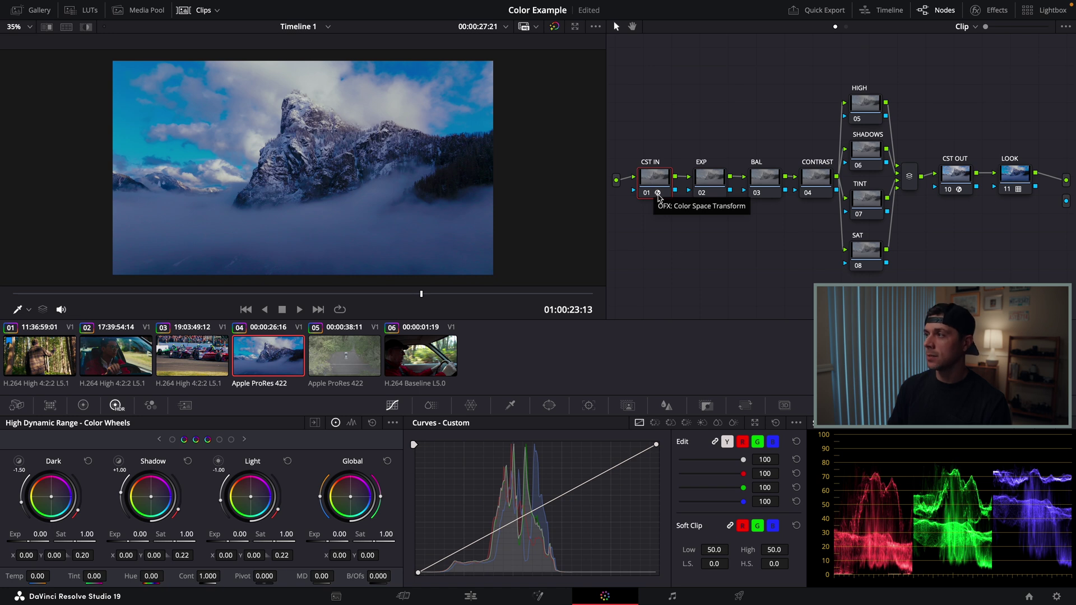
Step: Grab a still of the graded mountain frame into the Gallery
{"action": "left_click", "coordinate": [967, 179]}
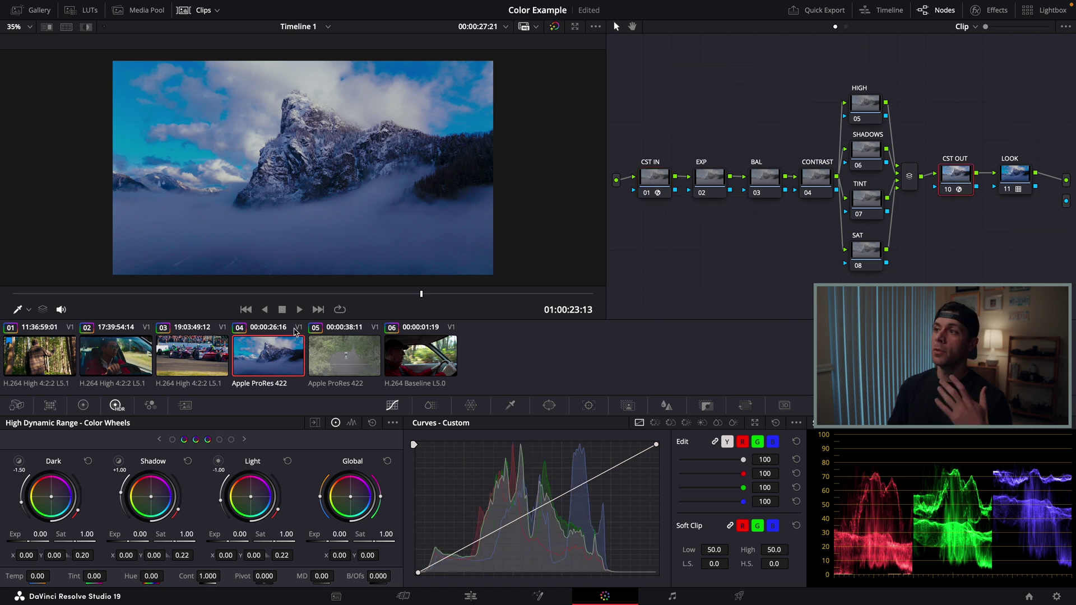
{"action": "right_click", "coordinate": [309, 119]}
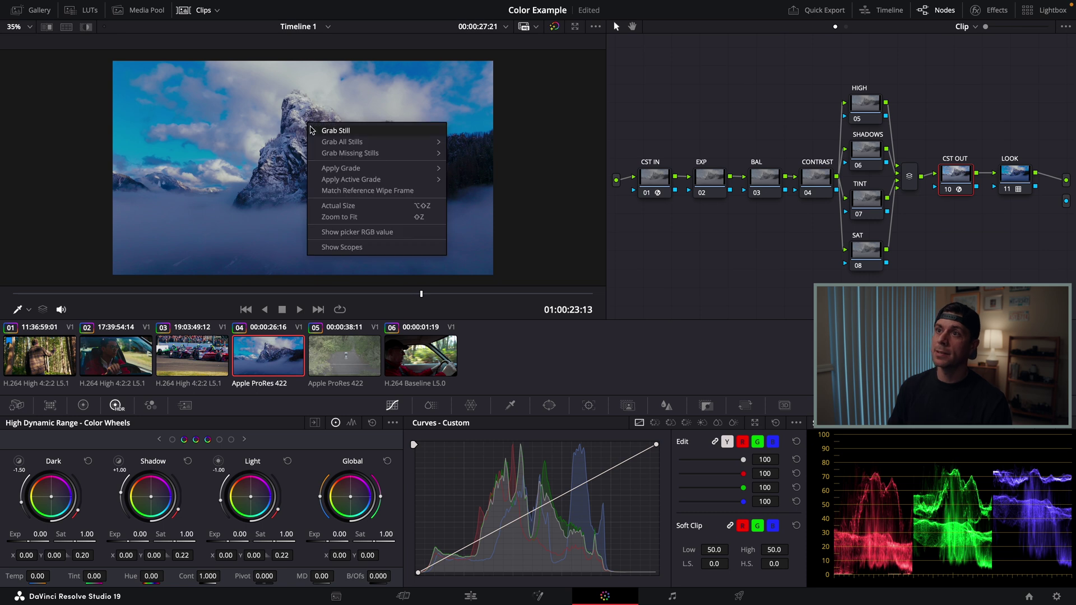
{"action": "left_click", "coordinate": [311, 132]}
{"action": "left_click", "coordinate": [33, 10]}
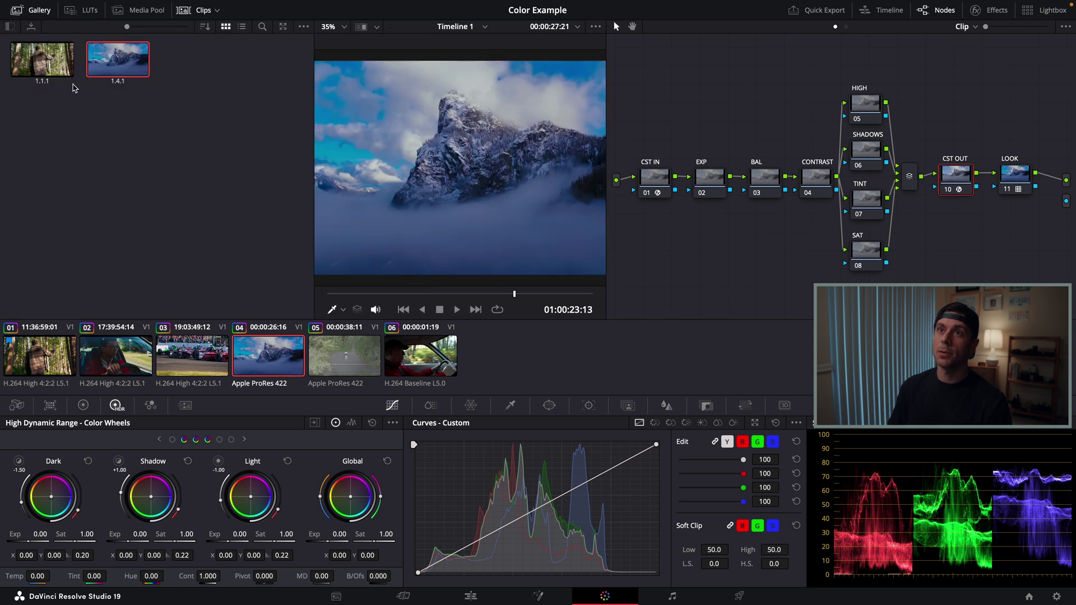
Step: Label still 1.4.1 as DLOG and still 1.1.1 as SLOG
{"action": "right_click", "coordinate": [129, 64]}
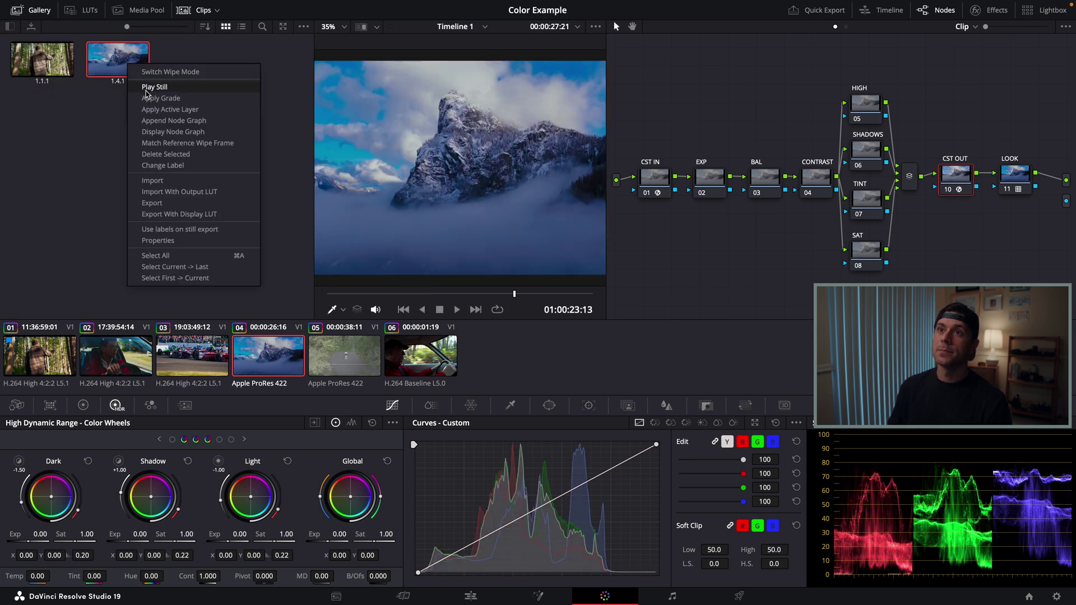
{"action": "left_click", "coordinate": [175, 166]}
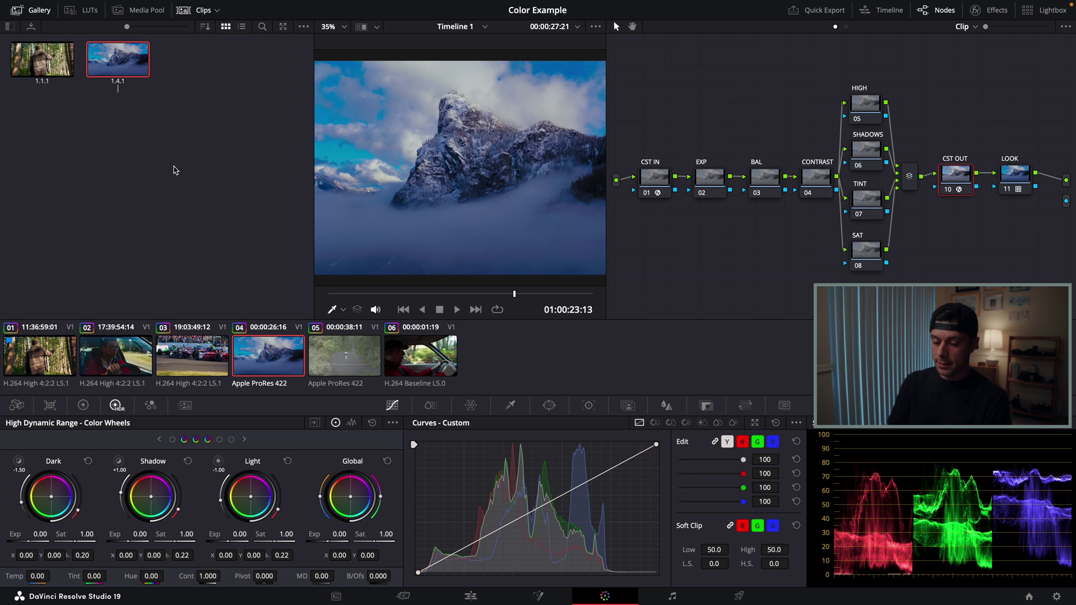
{"action": "key", "text": "Return"}
{"action": "right_click", "coordinate": [48, 63]}
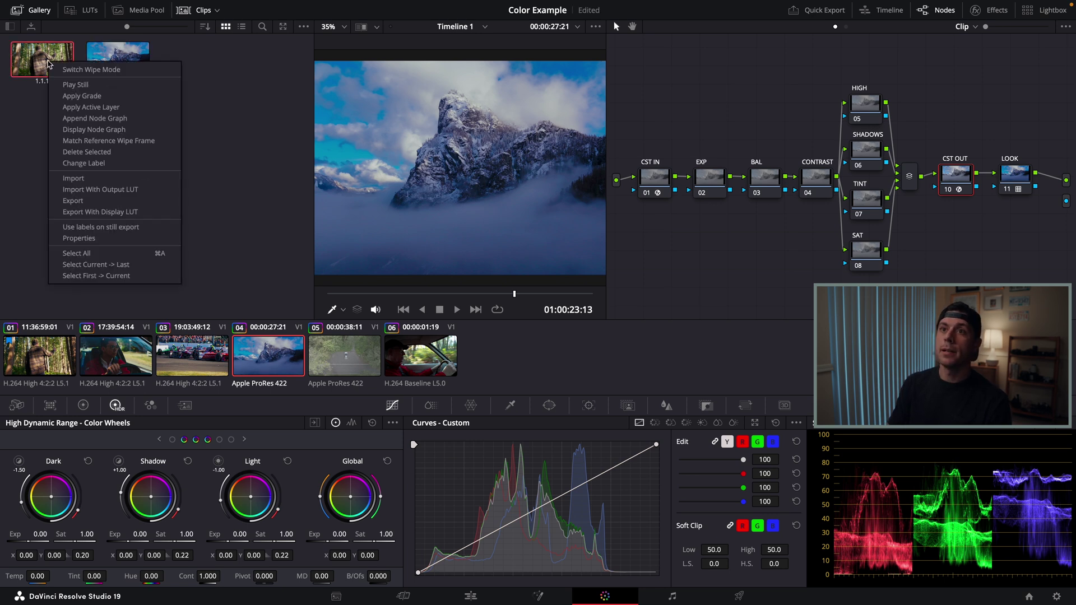
{"action": "left_click", "coordinate": [84, 164]}
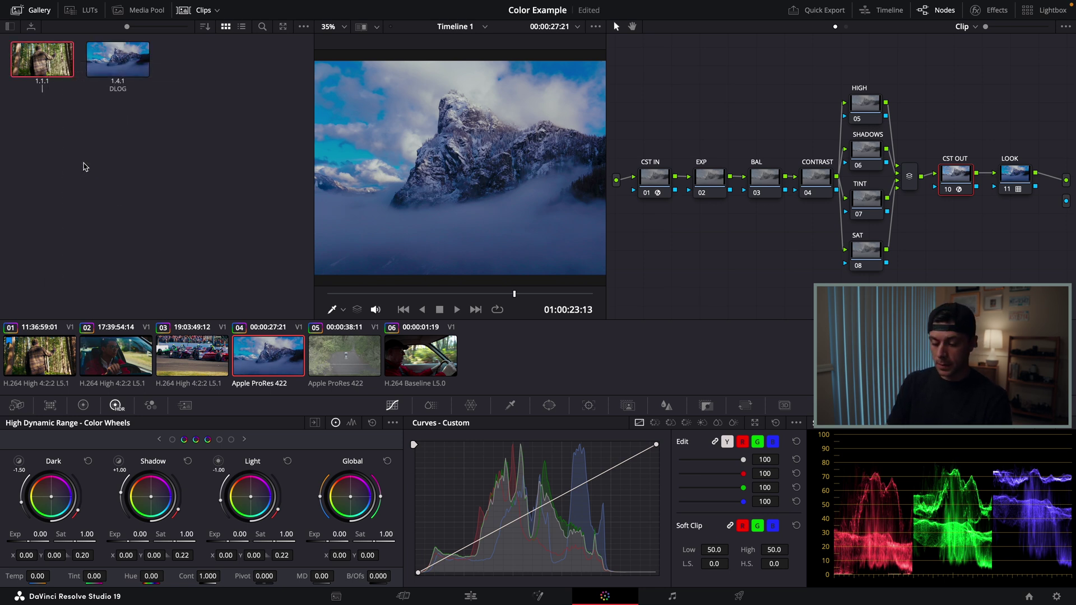
{"action": "type", "text": "SLOG"}
{"action": "key", "text": "Return"}
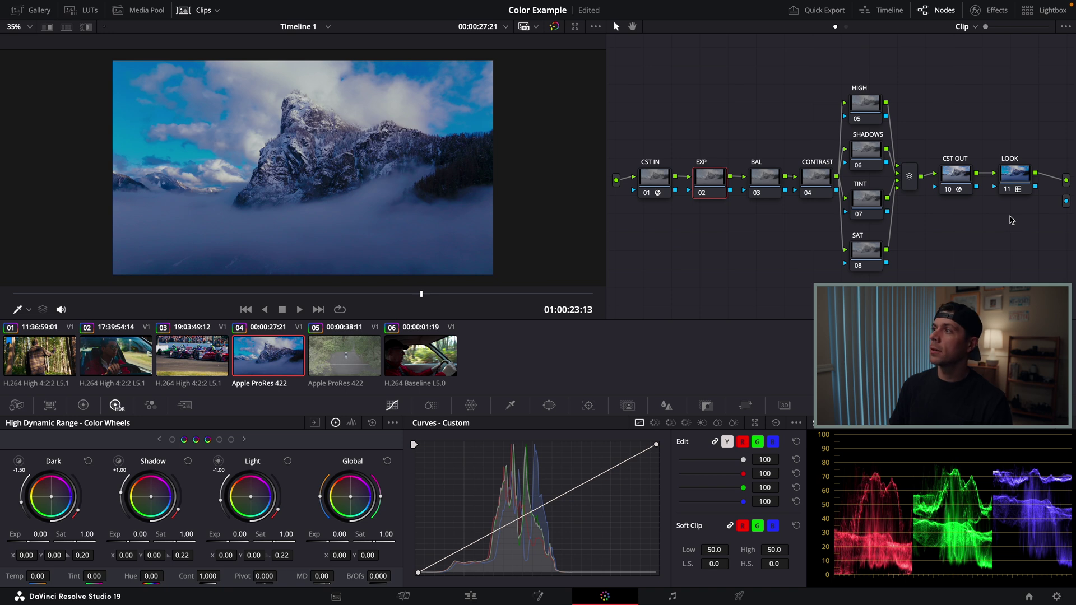
Step: Lower the LOOK node's Key Output Gain to 0.531 and toggle it to compare before/after
{"action": "left_click", "coordinate": [1016, 179]}
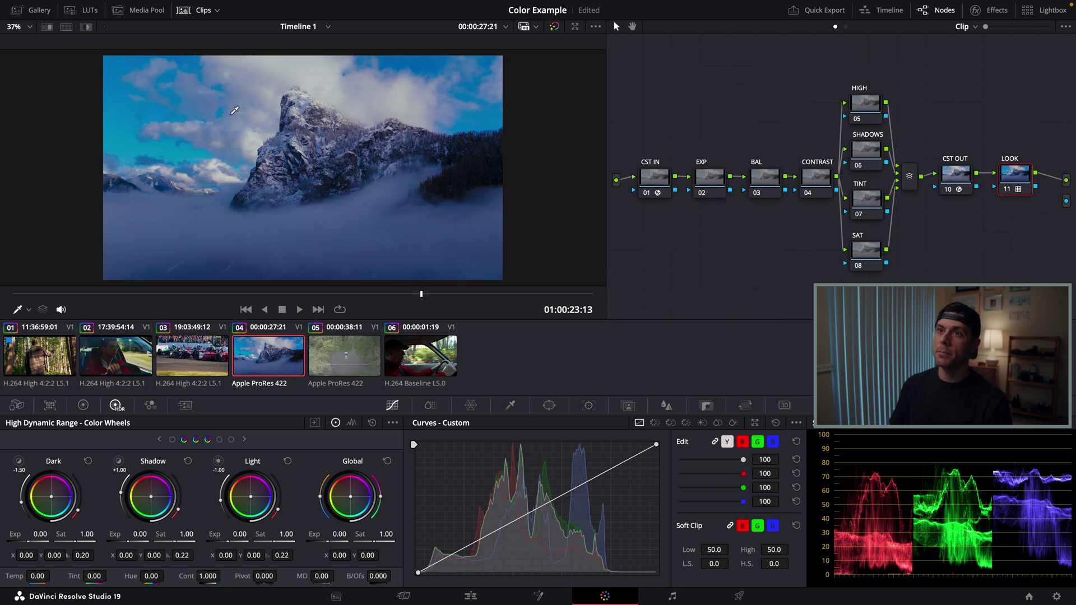
{"action": "scroll", "coordinate": [227, 118], "scroll_direction": "down", "scroll_amount": 2}
{"action": "scroll", "coordinate": [230, 116], "scroll_direction": "up", "scroll_amount": 2}
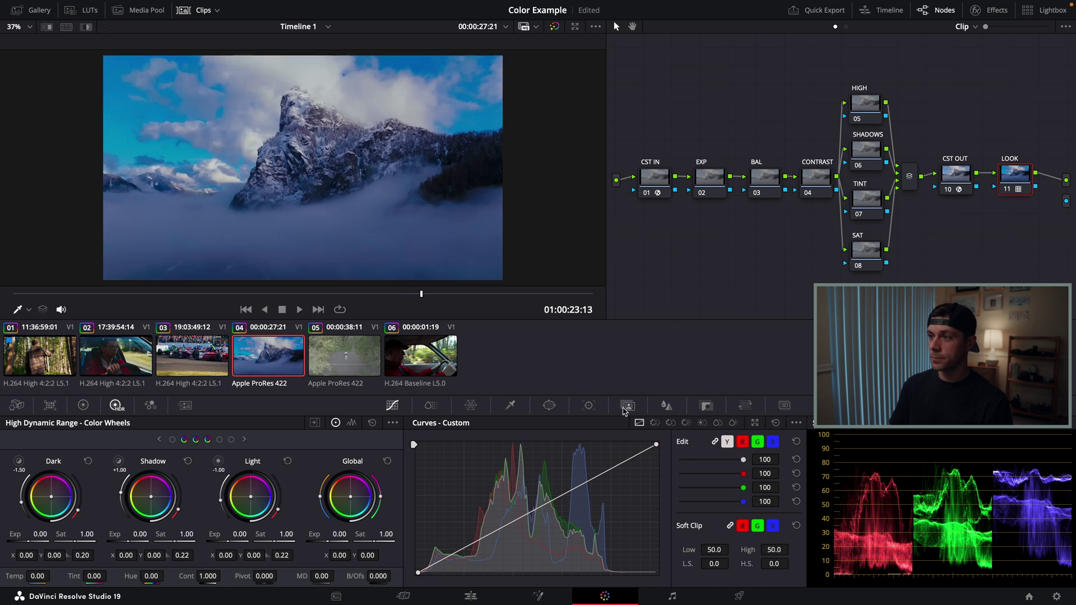
{"action": "left_click", "coordinate": [706, 406]}
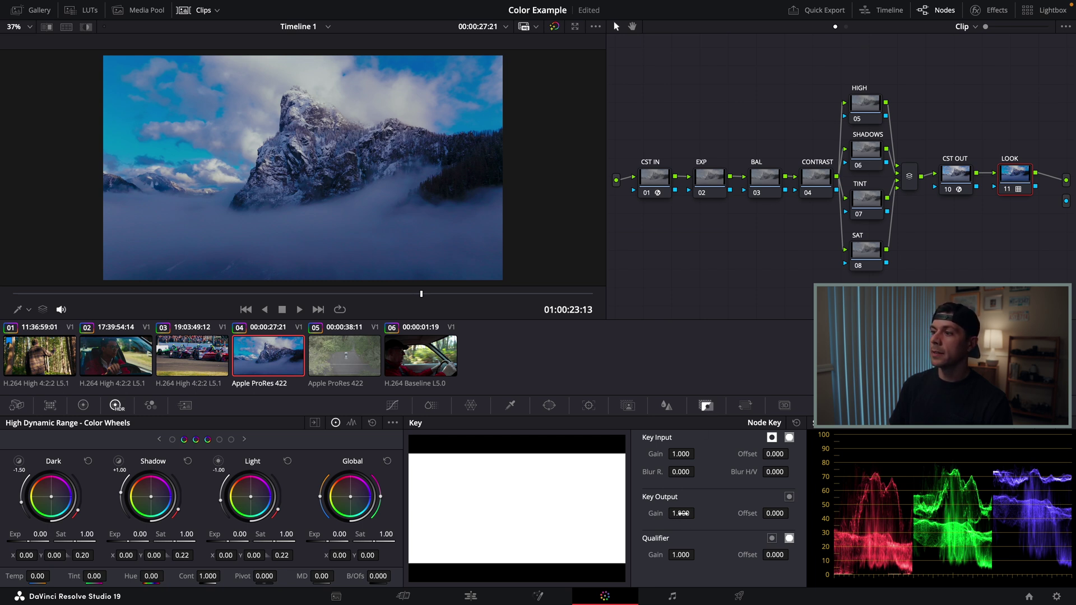
{"action": "left_click_drag", "start_coordinate": [684, 516], "coordinate": [415, 486]}
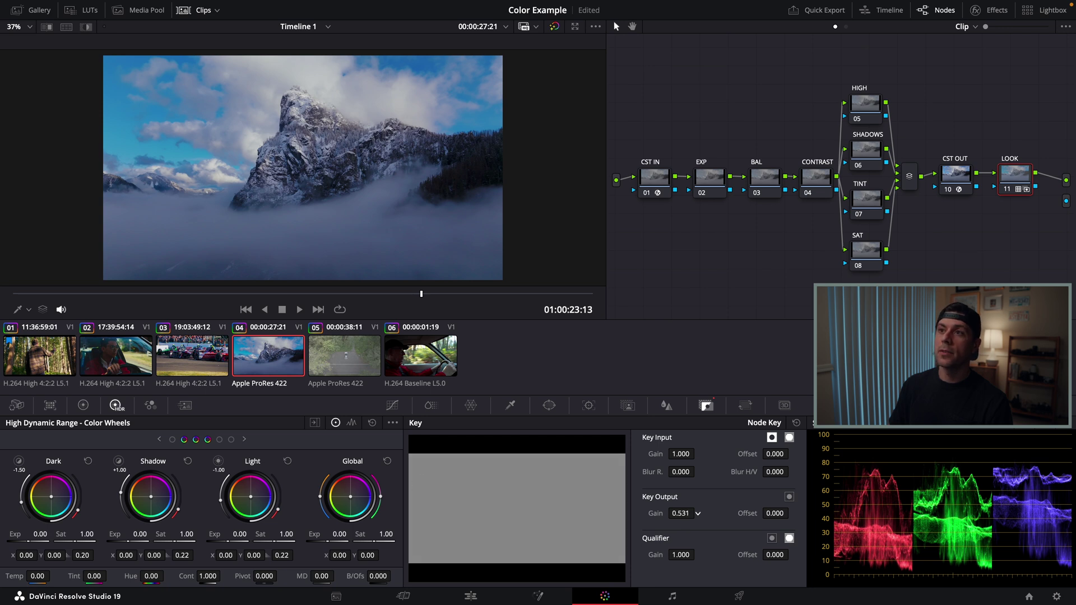
{"action": "key", "text": "ctrl+d"}
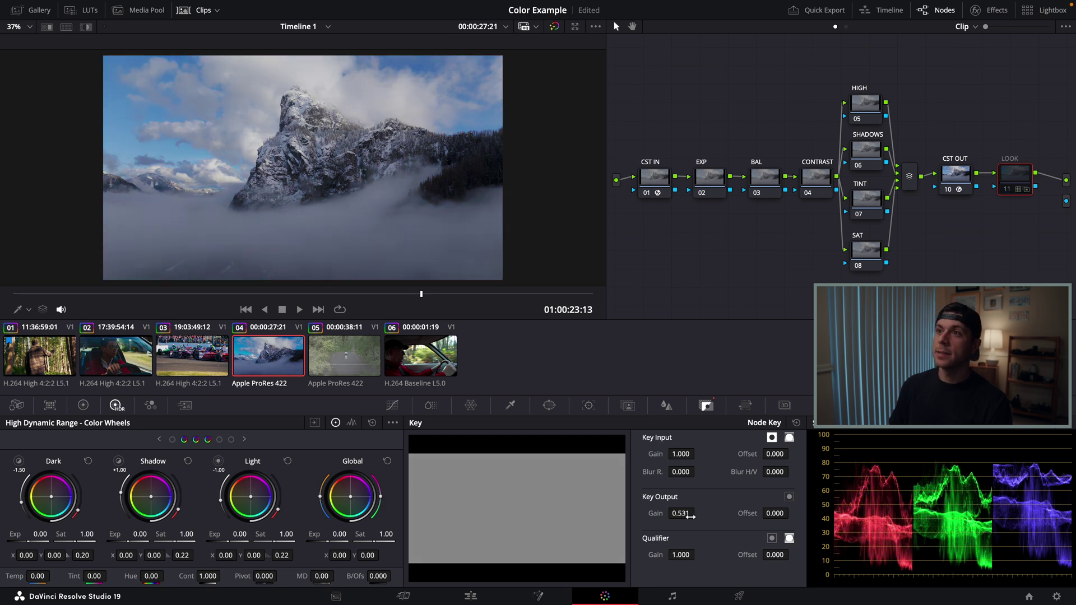
{"action": "key", "text": "ctrl+d"}
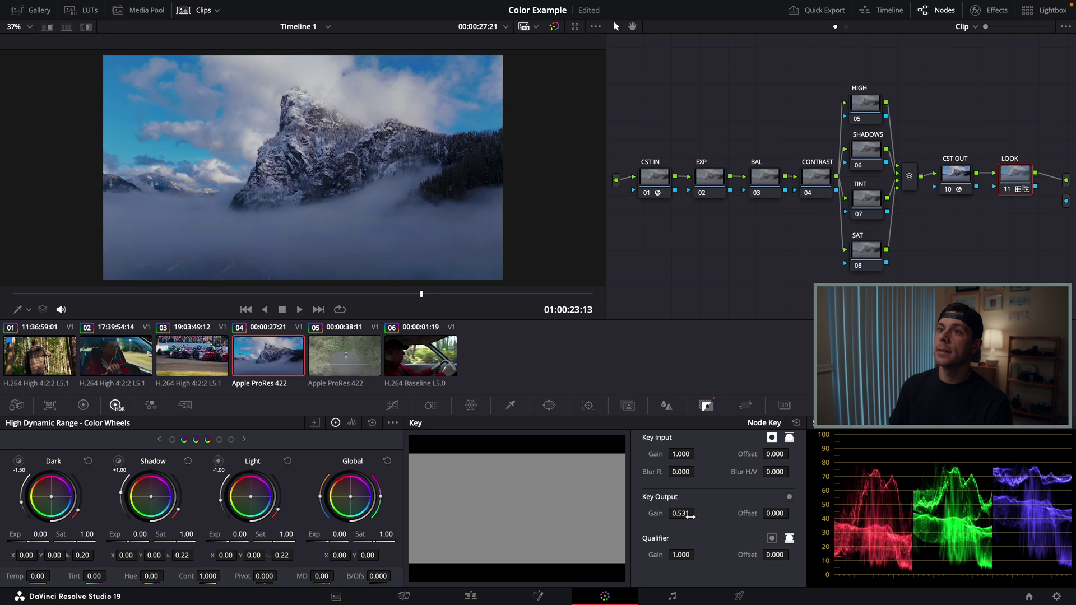
{"action": "key", "text": "ctrl+d"}
{"action": "key", "text": "ctrl+d"}
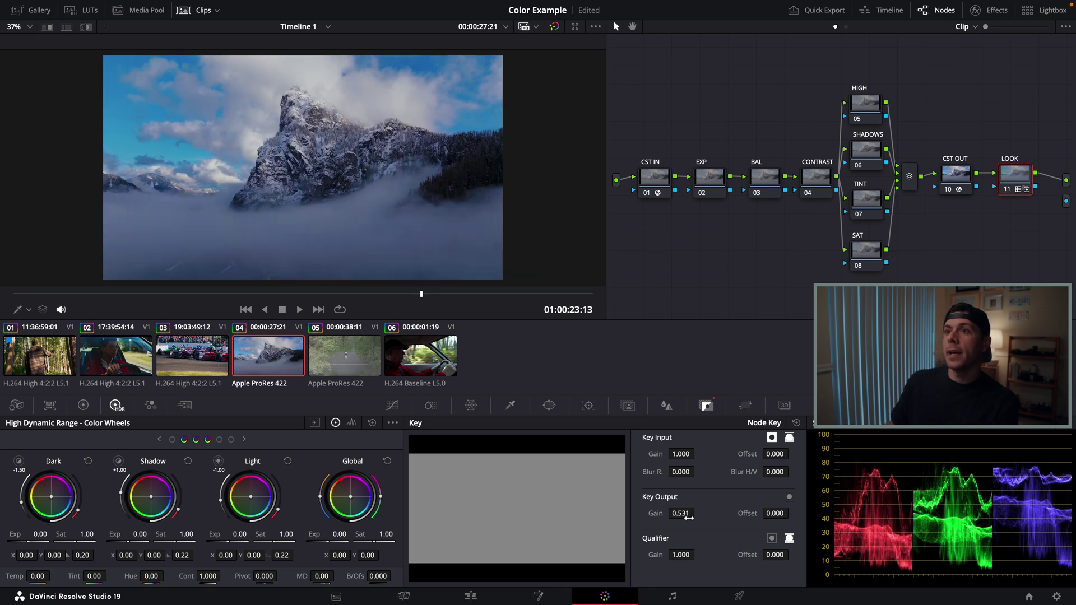
{"action": "key", "text": "ctrl+d"}
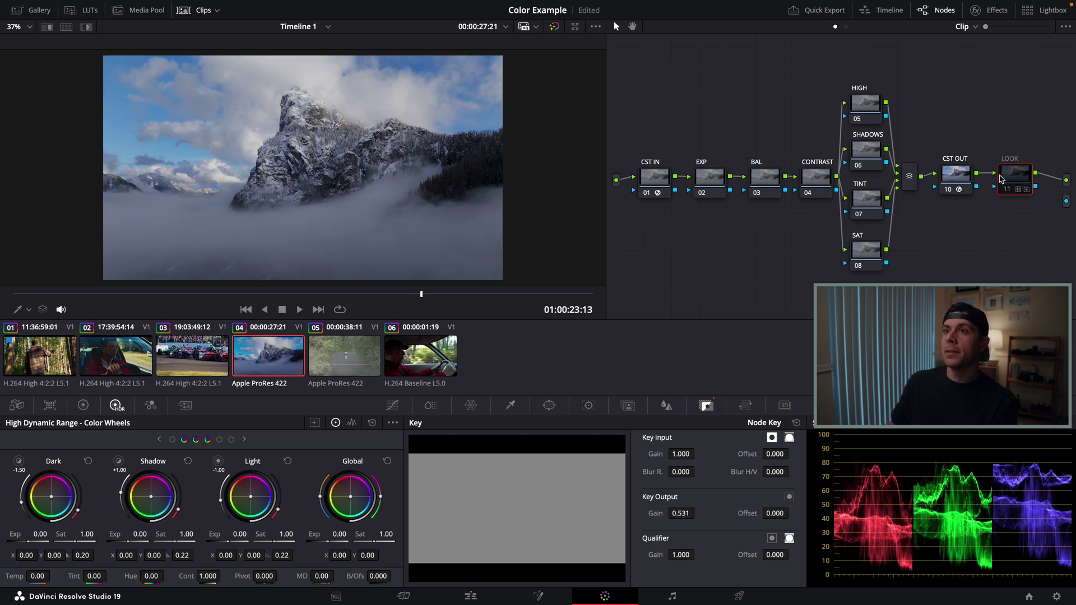
{"action": "key", "text": "ctrl+d"}
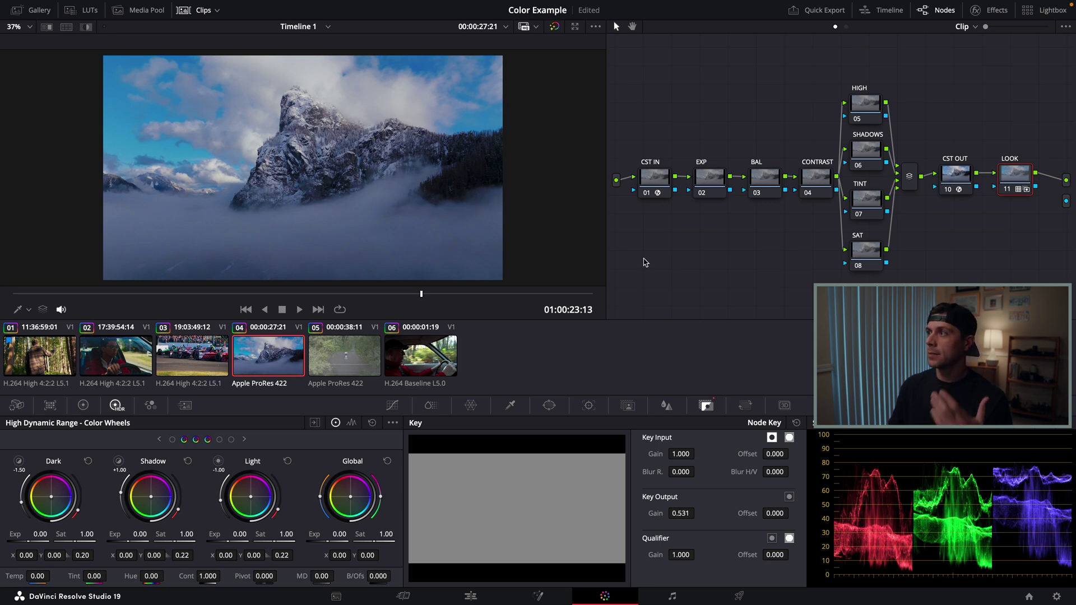
Step: Raise the upper midtones on the CONTRAST curve, nudge TINT highlights, then select aerial clip 05
{"action": "left_click", "coordinate": [715, 182]}
{"action": "left_click", "coordinate": [768, 182]}
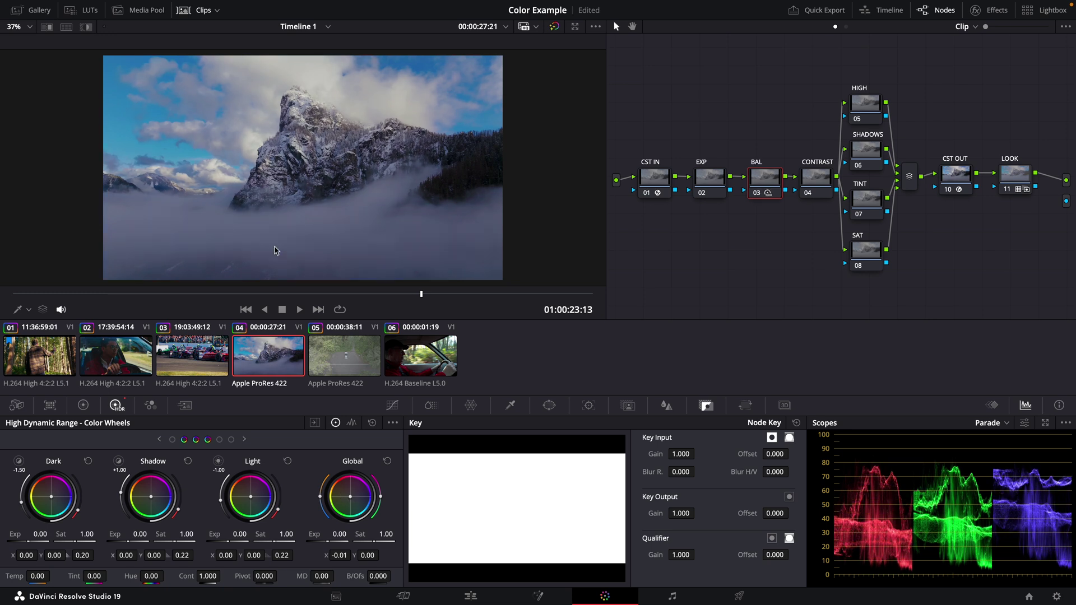
{"action": "left_click", "coordinate": [819, 187]}
{"action": "left_click", "coordinate": [392, 405]}
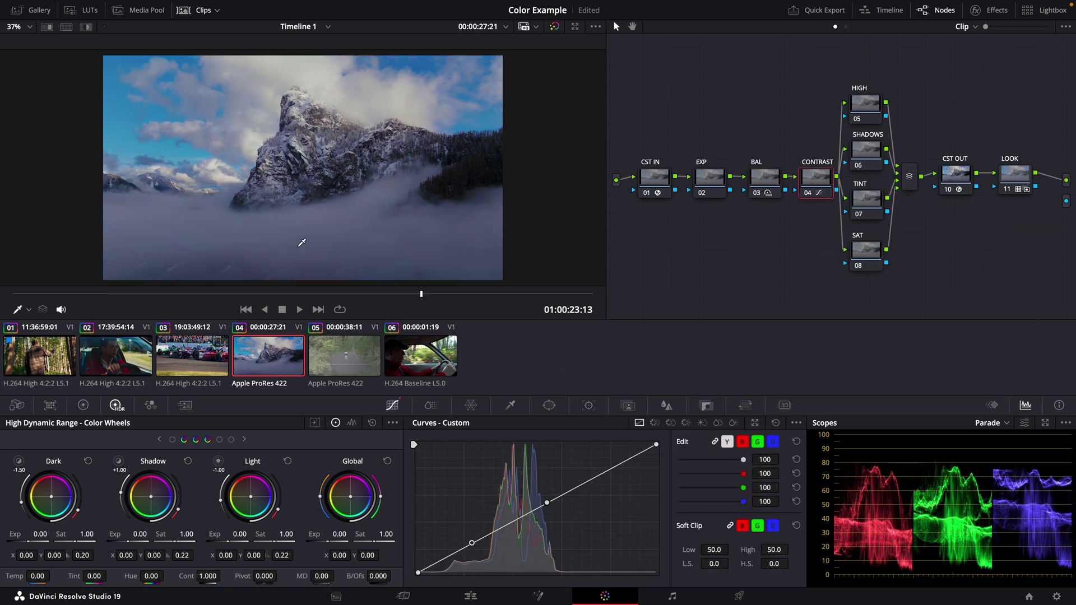
{"action": "left_click", "coordinate": [451, 555]}
{"action": "left_click_drag", "start_coordinate": [472, 545], "coordinate": [492, 535]}
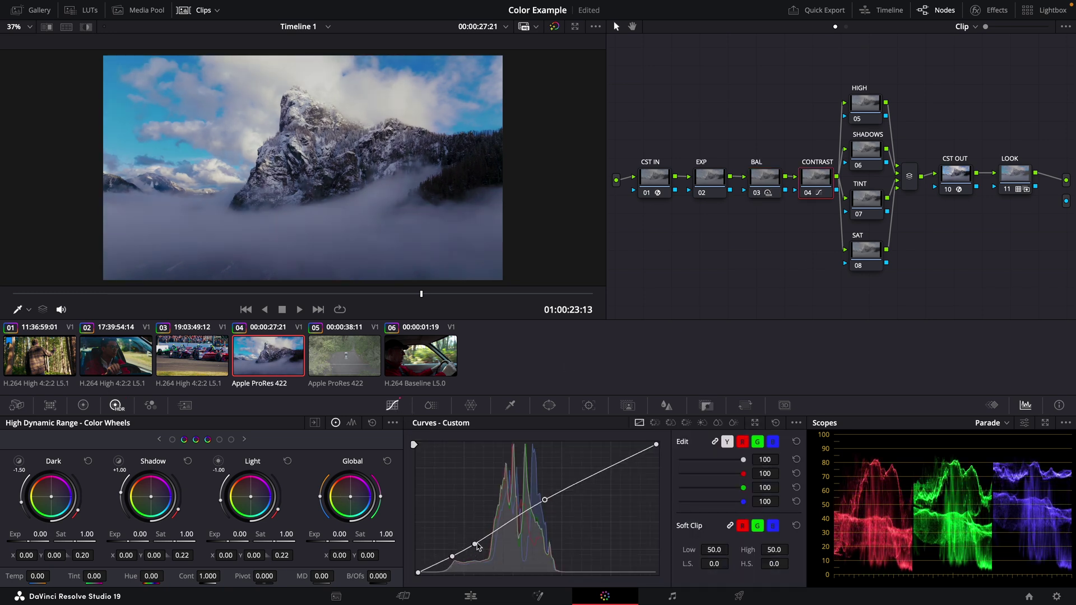
{"action": "left_click", "coordinate": [866, 199]}
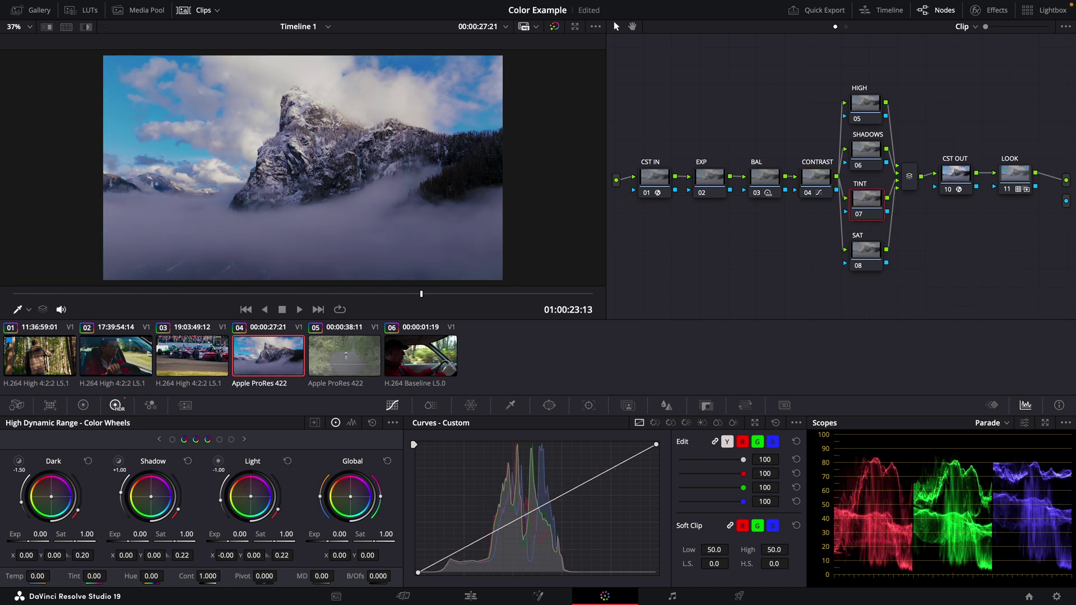
{"action": "left_click", "coordinate": [252, 500]}
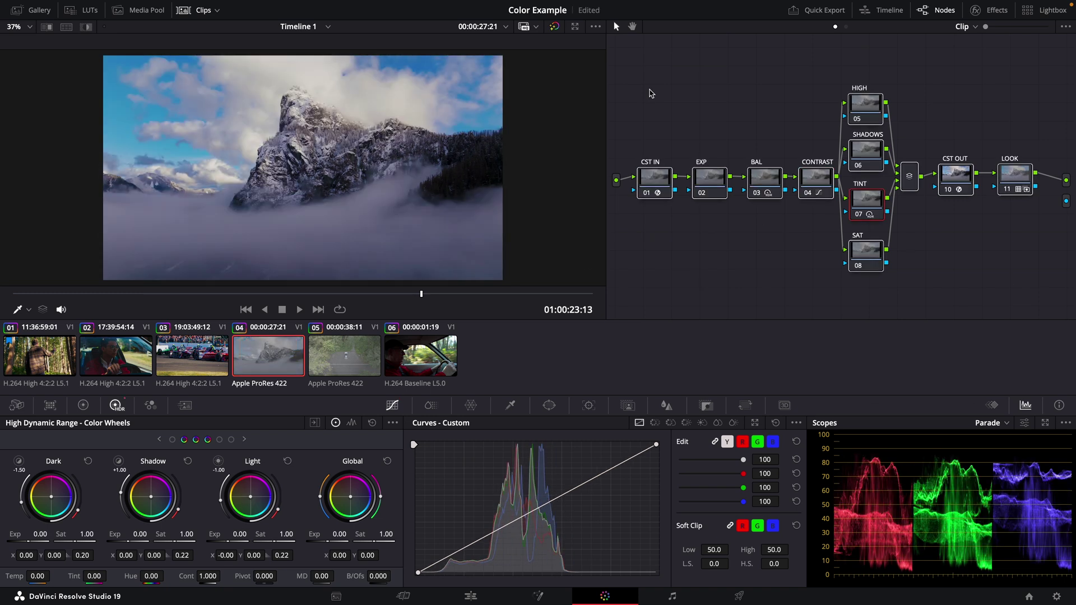
{"action": "left_click", "coordinate": [350, 359]}
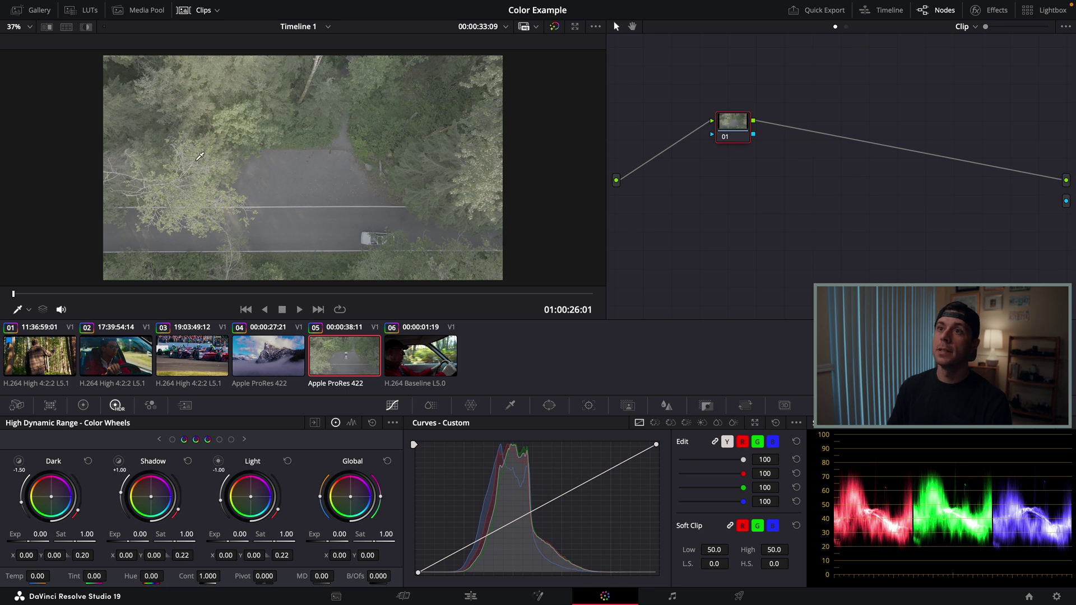
Step: Apply the DLOG still's grade to aerial road clip 05
{"action": "left_click", "coordinate": [31, 10]}
{"action": "left_click", "coordinate": [133, 70]}
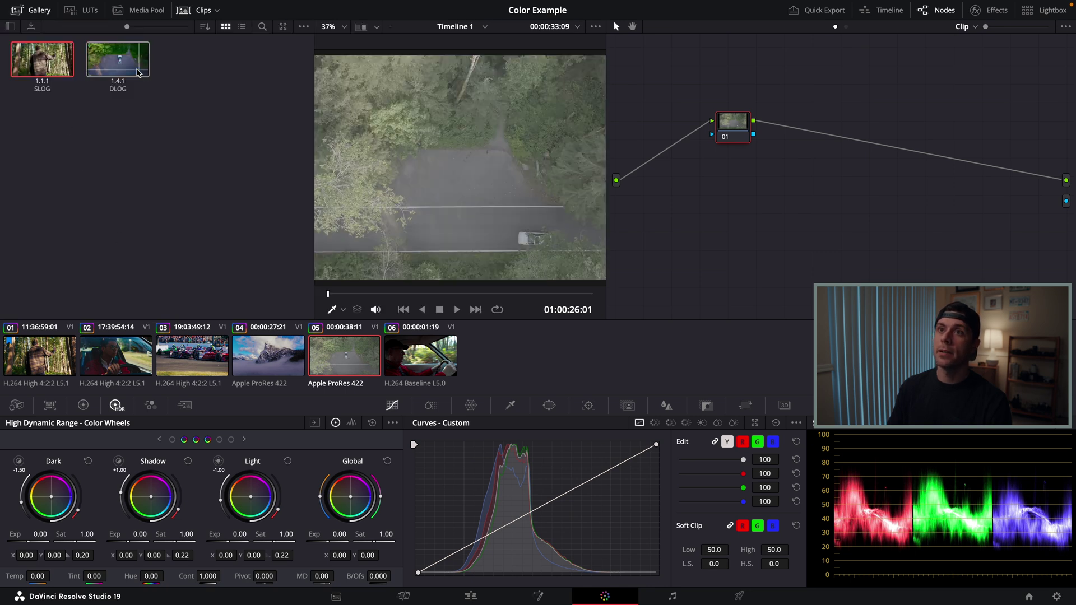
{"action": "right_click", "coordinate": [133, 70]}
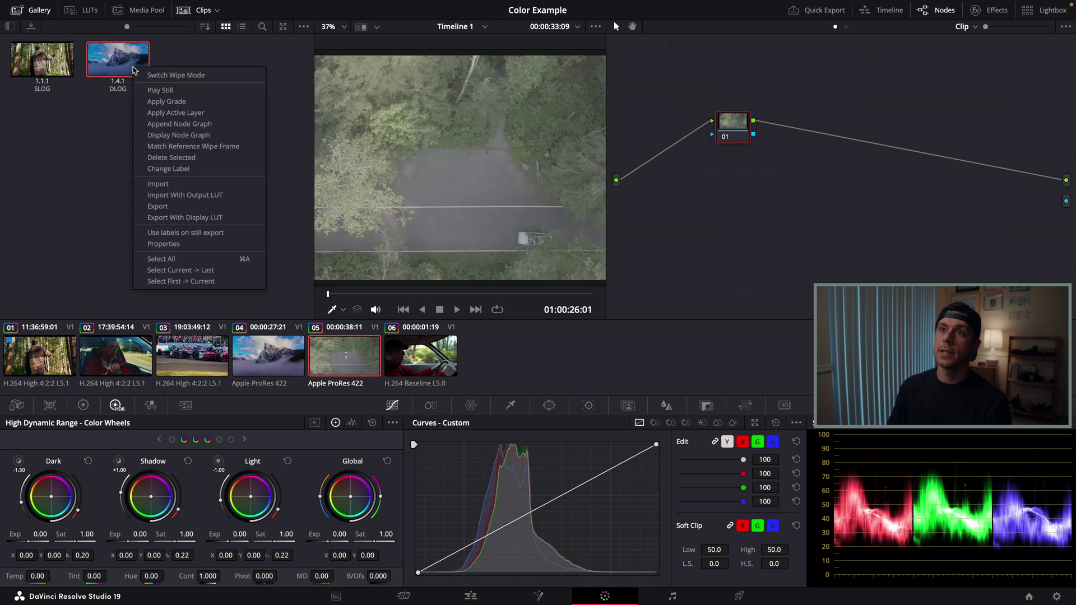
{"action": "left_click", "coordinate": [163, 100]}
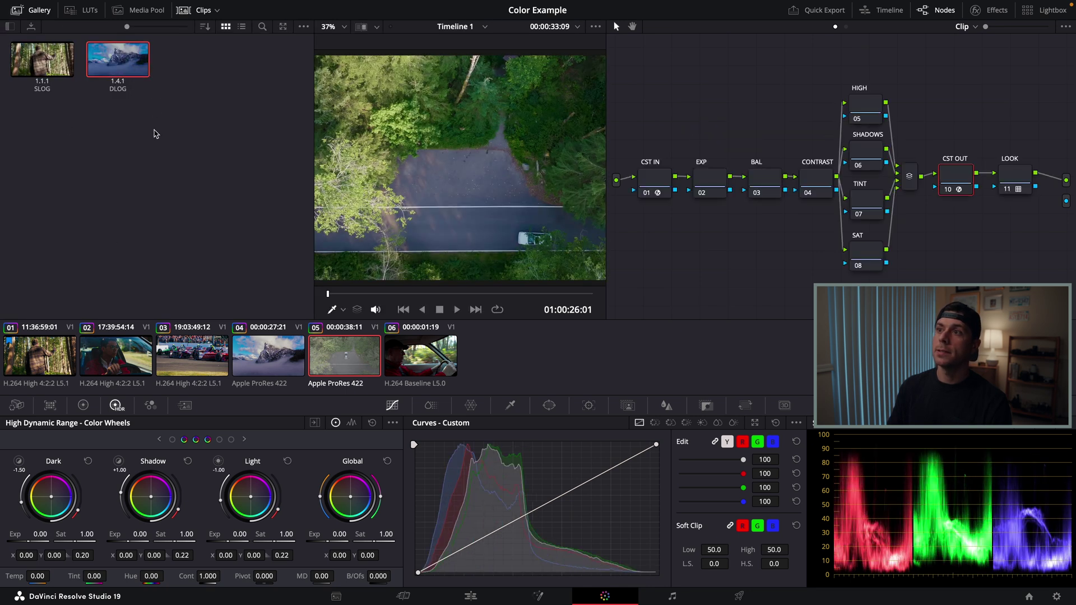
{"action": "left_click", "coordinate": [39, 10]}
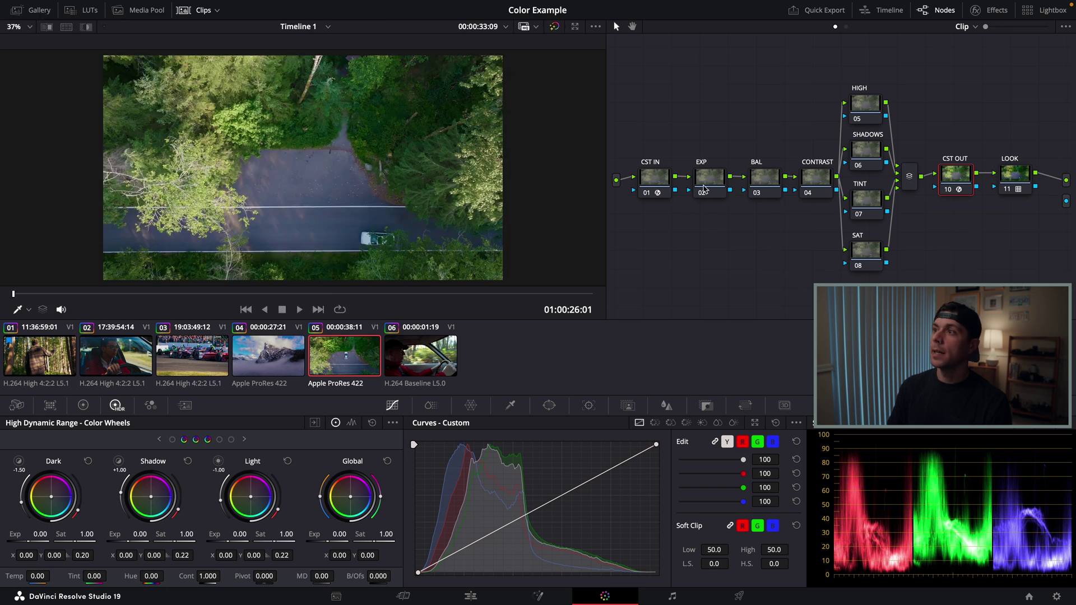
{"action": "left_click", "coordinate": [711, 182]}
{"action": "left_click_drag", "start_coordinate": [361, 293], "coordinate": [231, 292]}
Step: Reset the BAL node and shape an S-curve on CONTRAST, then play clip 05 back
{"action": "left_click", "coordinate": [769, 185]}
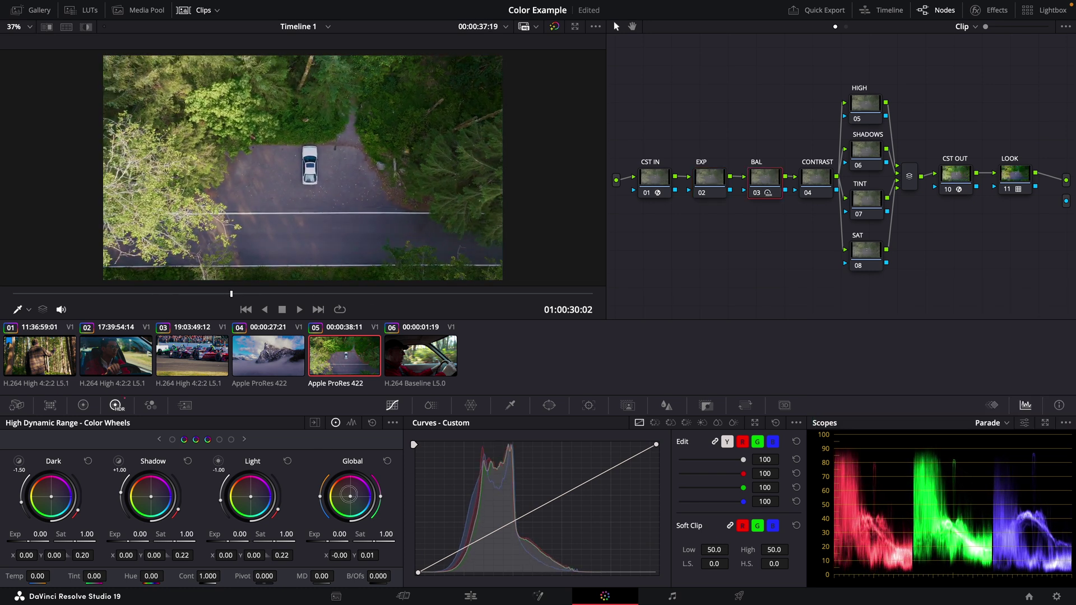
{"action": "right_click", "coordinate": [770, 189]}
{"action": "left_click", "coordinate": [769, 189]}
{"action": "left_click", "coordinate": [815, 178]}
{"action": "left_click", "coordinate": [502, 528]}
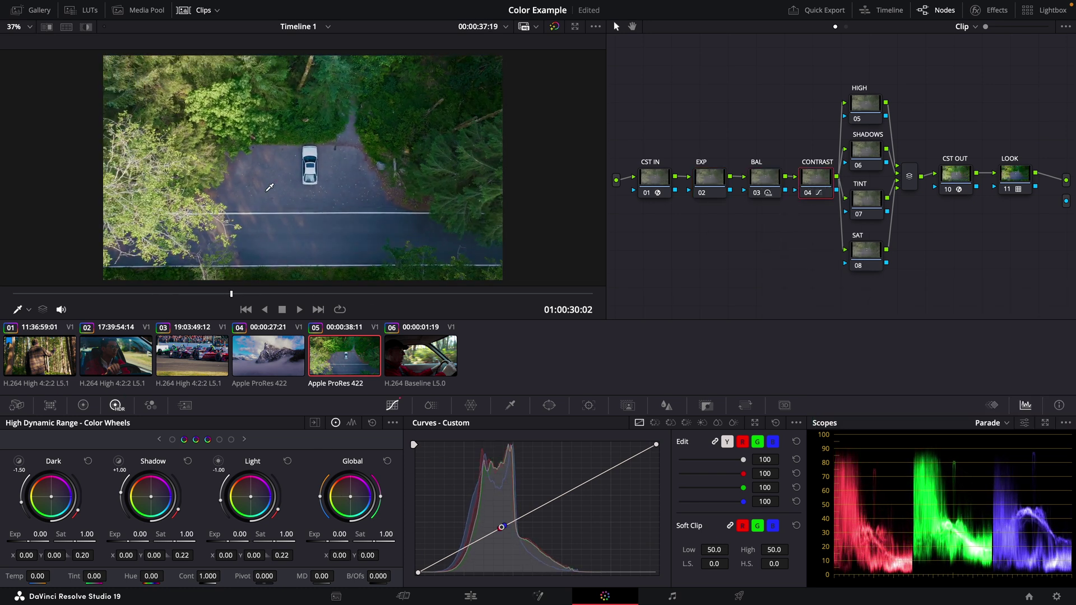
{"action": "left_click", "coordinate": [485, 538]}
{"action": "left_click_drag", "start_coordinate": [485, 538], "coordinate": [477, 545]}
{"action": "left_click_drag", "start_coordinate": [536, 510], "coordinate": [535, 506]}
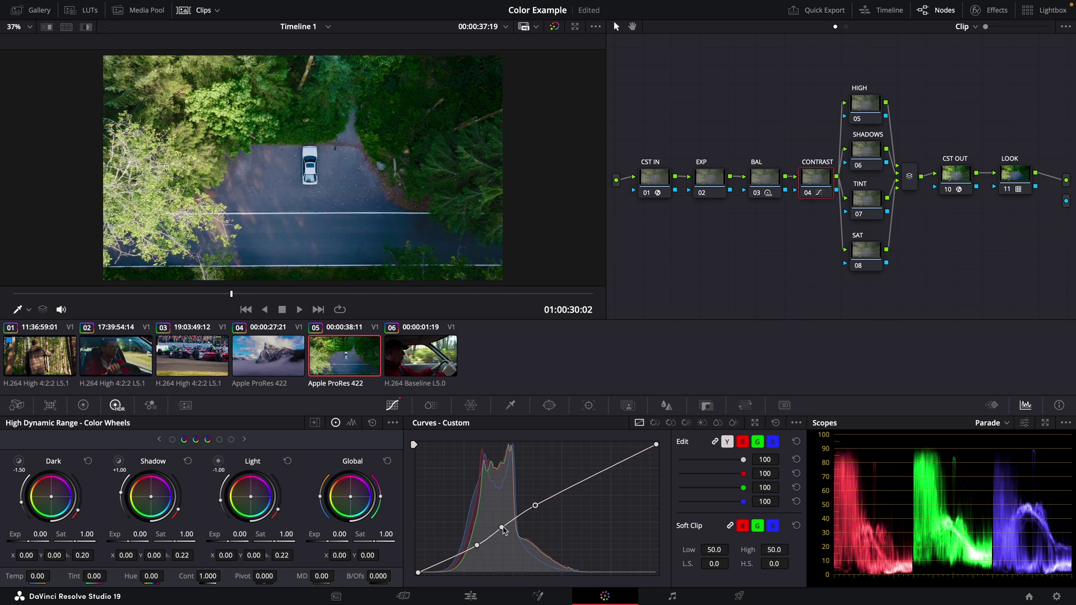
{"action": "left_click", "coordinate": [128, 301]}
{"action": "left_click_drag", "start_coordinate": [129, 301], "coordinate": [80, 303]}
{"action": "key", "text": "space"}
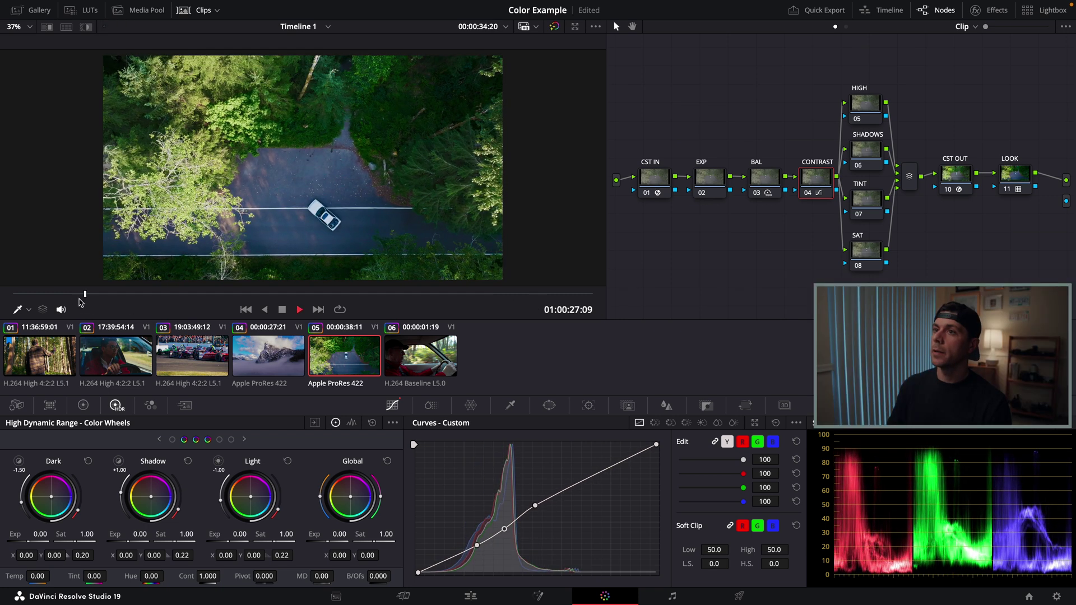
Step: Load car interior clip 06, realign node 01 with the input and preview later frames
{"action": "left_click", "coordinate": [416, 362]}
{"action": "left_click_drag", "start_coordinate": [751, 127], "coordinate": [700, 180]}
{"action": "left_click", "coordinate": [103, 293]}
{"action": "left_click_drag", "start_coordinate": [106, 295], "coordinate": [385, 293]}
{"action": "left_click", "coordinate": [35, 10]}
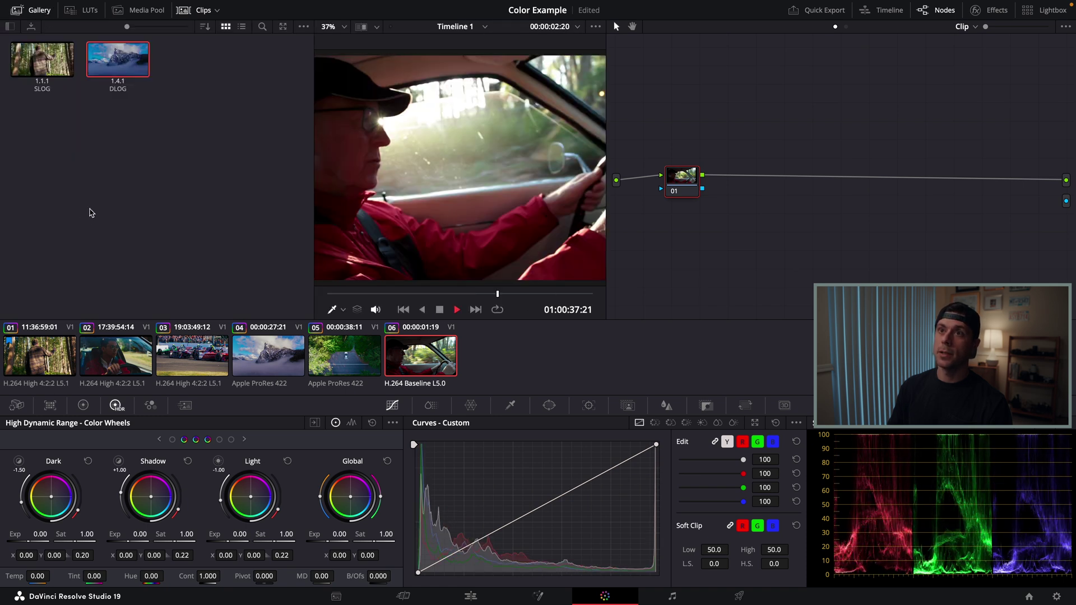
Step: Apply the DLOG still's full node tree to car interior clip 06 and preview it
{"action": "right_click", "coordinate": [135, 67]}
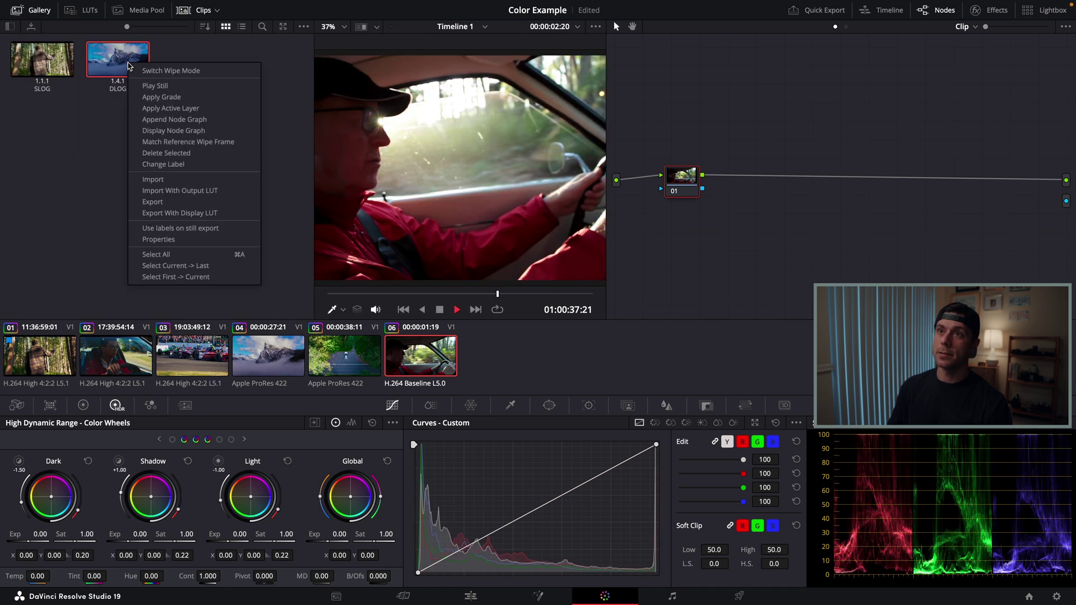
{"action": "left_click", "coordinate": [147, 99]}
{"action": "left_click", "coordinate": [35, 10]}
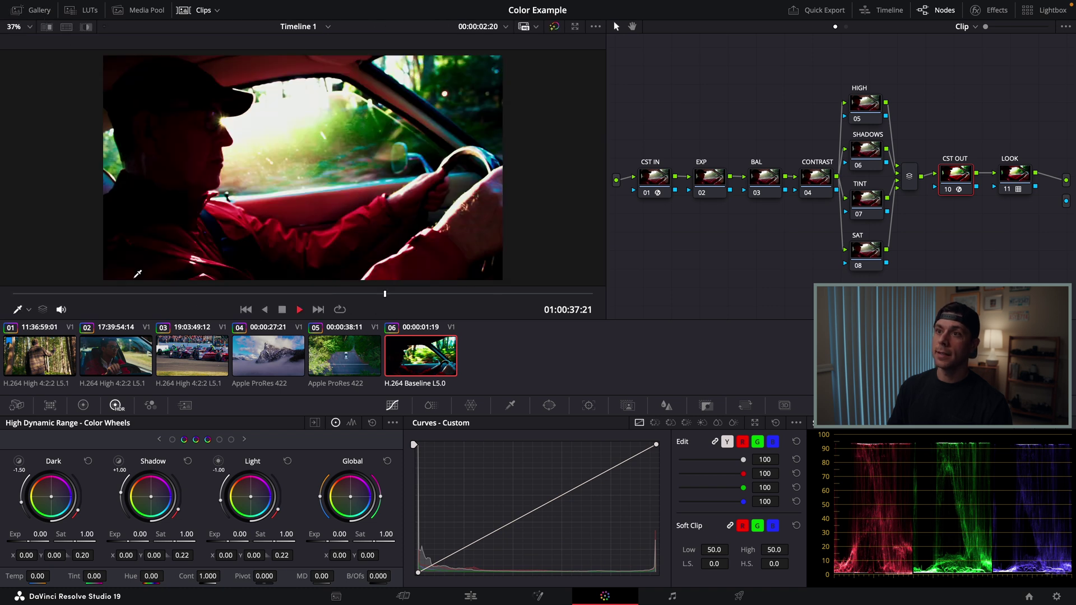
{"action": "left_click_drag", "start_coordinate": [264, 292], "coordinate": [234, 299]}
Step: Delete the CST IN and CST OUT nodes and slide LOOK up next to the mixer
{"action": "left_click", "coordinate": [662, 180]}
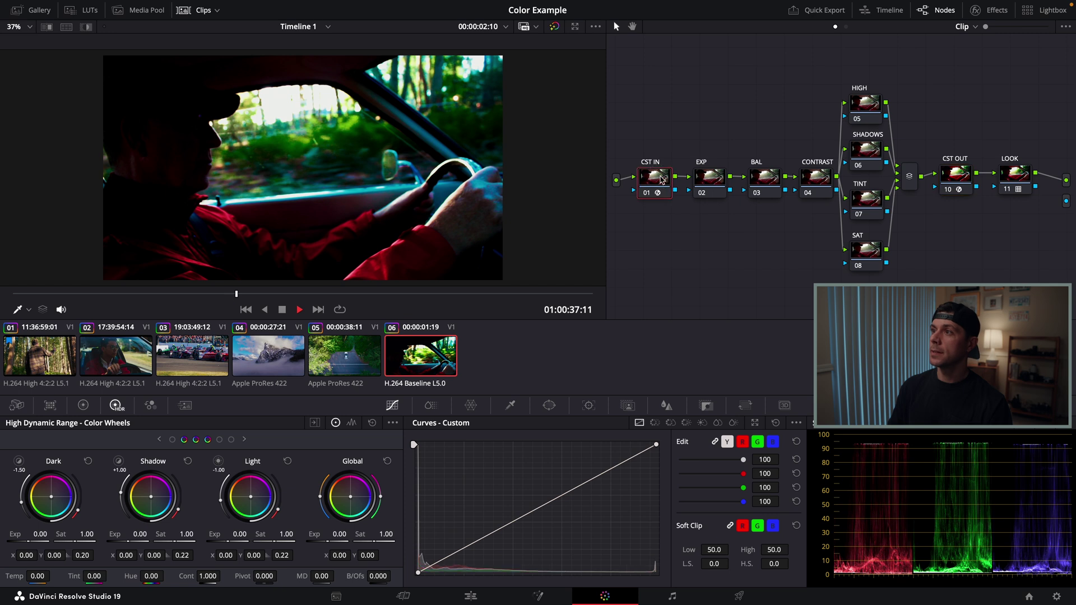
{"action": "key", "text": "Delete"}
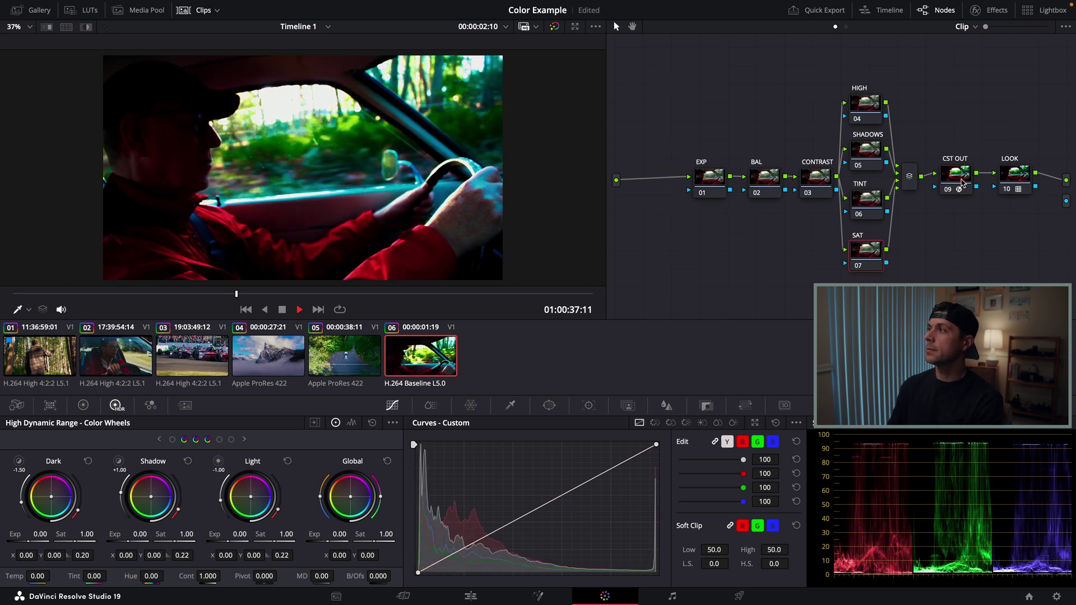
{"action": "key", "text": "Delete"}
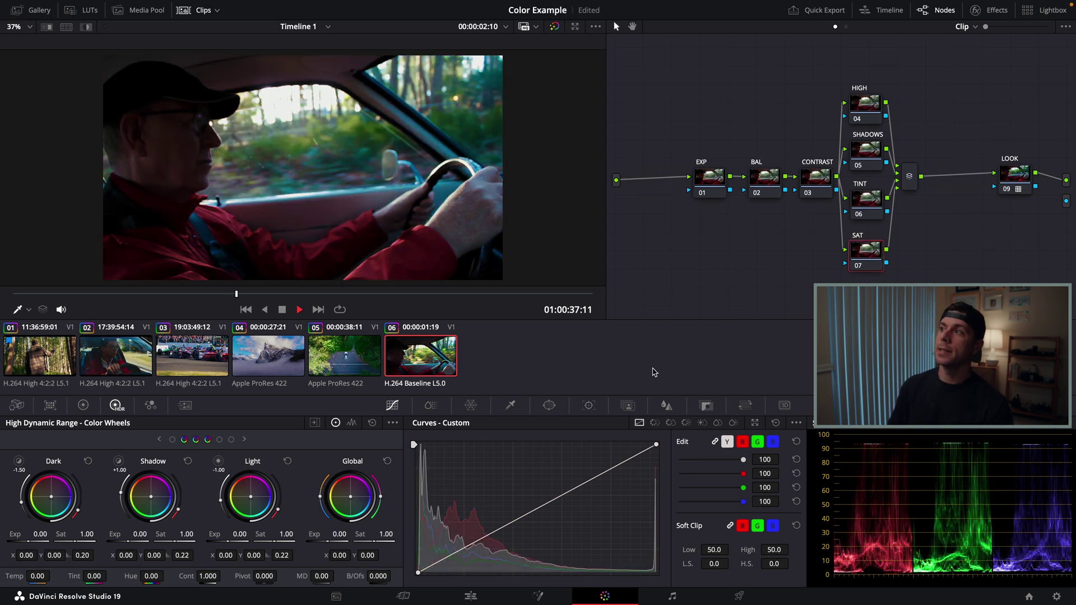
{"action": "left_click_drag", "start_coordinate": [1011, 181], "coordinate": [972, 183]}
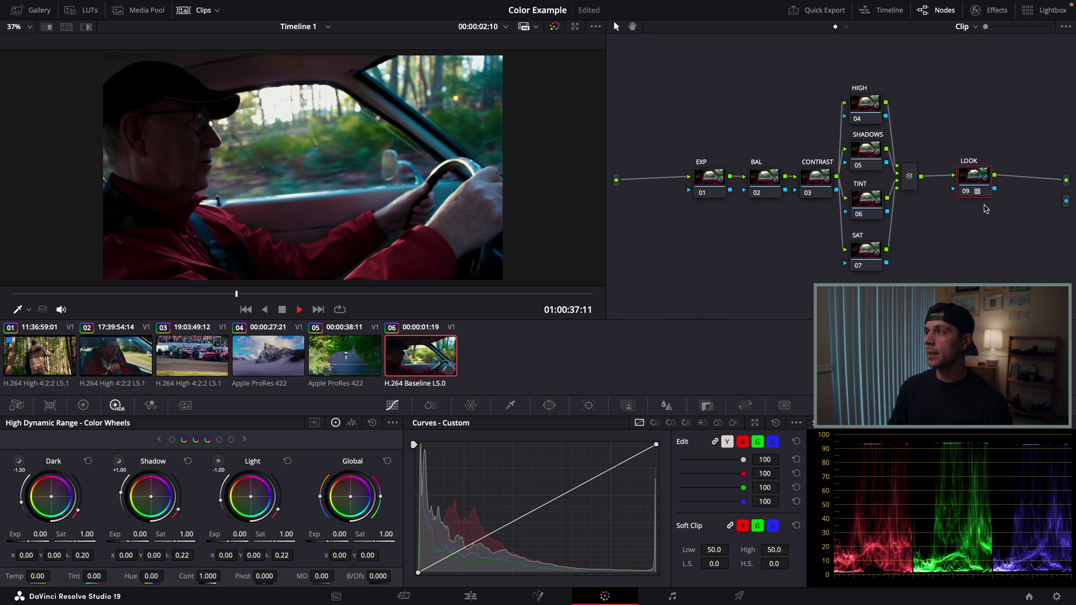
{"action": "left_click_drag", "start_coordinate": [976, 180], "coordinate": [965, 179]}
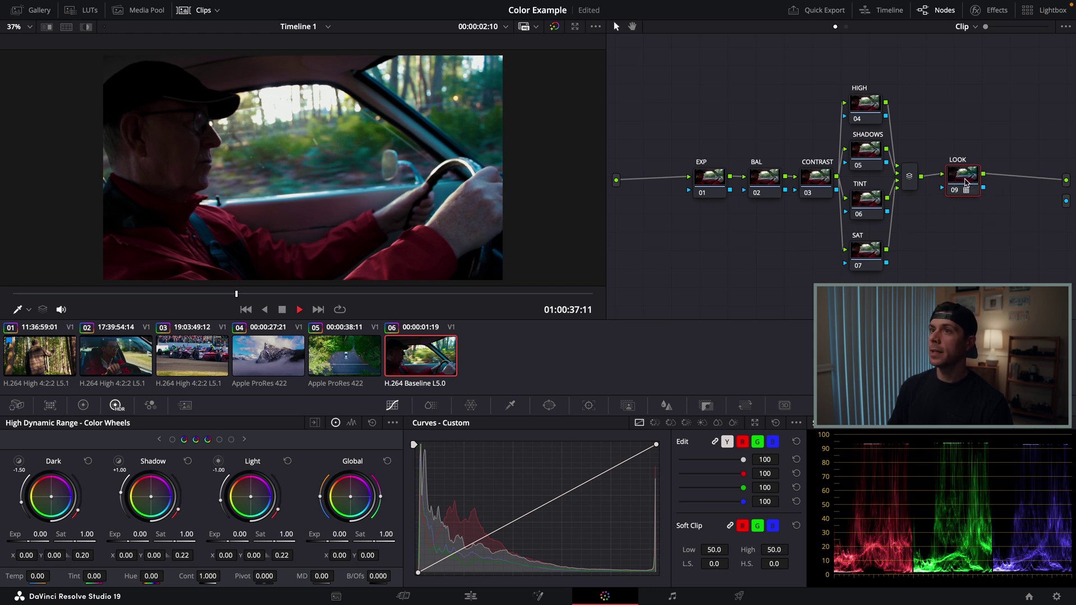
Step: Scrub clip 06 and compare it with the grade bypassed, then review the remaining node tree
{"action": "left_click_drag", "start_coordinate": [273, 295], "coordinate": [221, 292]}
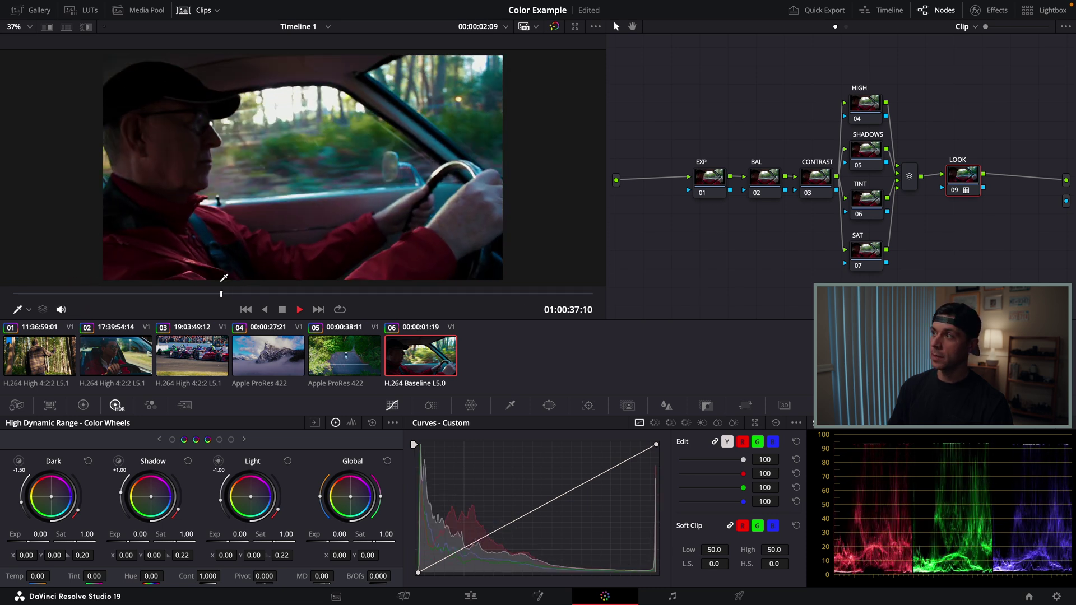
{"action": "key", "text": "ctrl+d"}
{"action": "key", "text": "ctrl+d"}
{"action": "key", "text": "ctrl+d"}
{"action": "key", "text": "ctrl+d"}
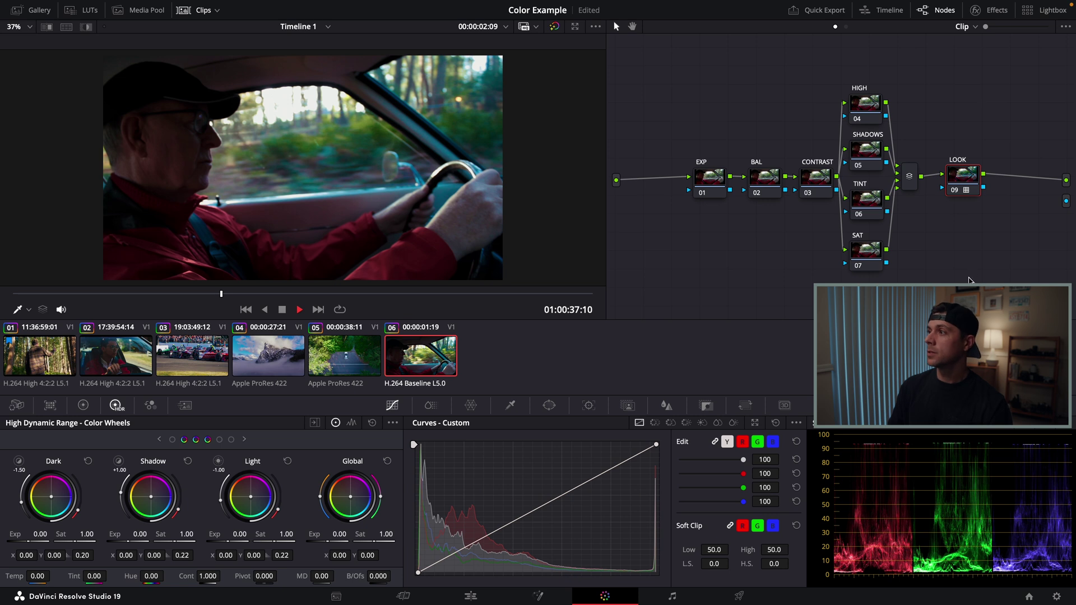
{"action": "left_click_drag", "start_coordinate": [970, 280], "coordinate": [690, 64]}
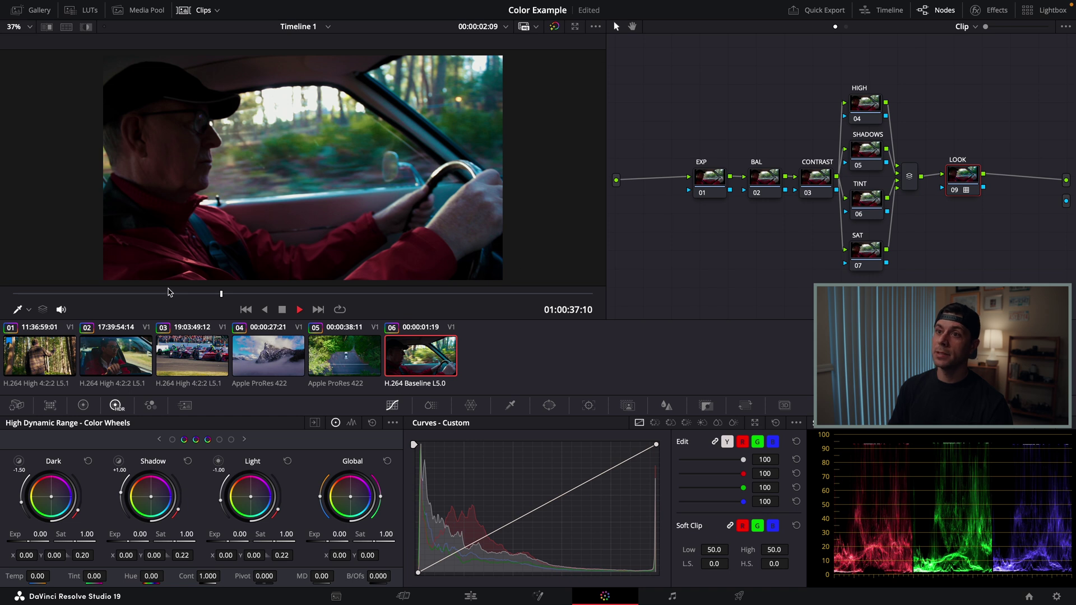
{"action": "left_click_drag", "start_coordinate": [170, 292], "coordinate": [57, 292]}
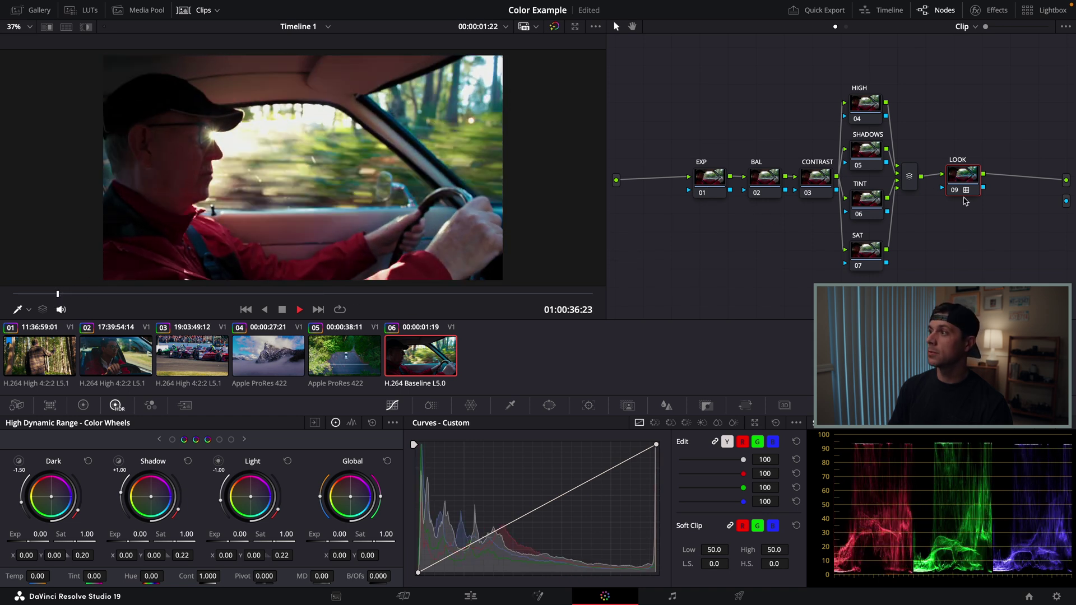
{"action": "left_click", "coordinate": [706, 179]}
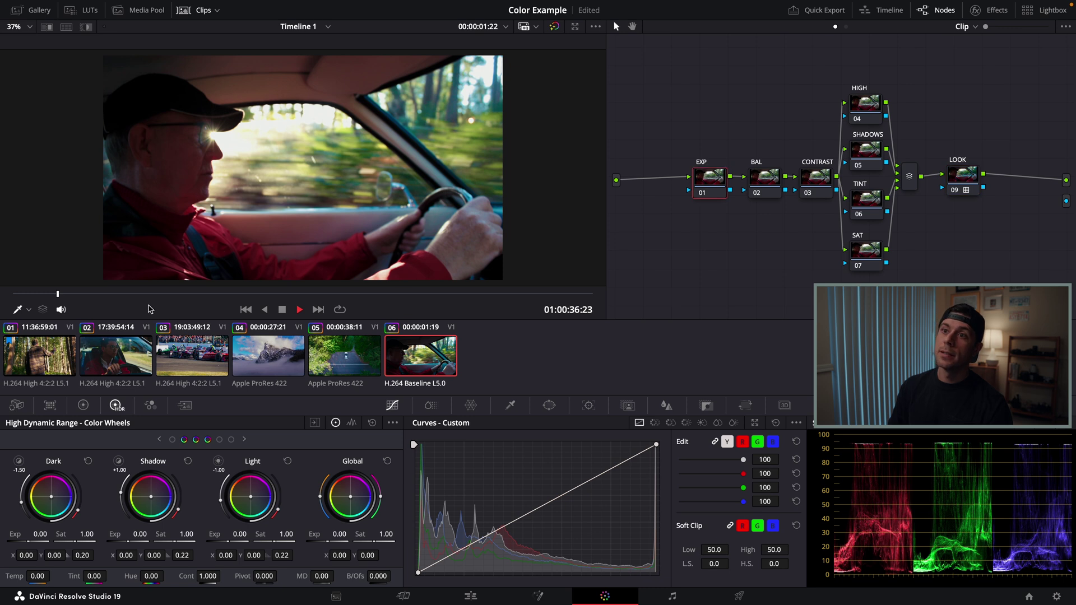
Step: Raise the EXP node's global exposure on car clip 06
{"action": "left_click", "coordinate": [69, 292]}
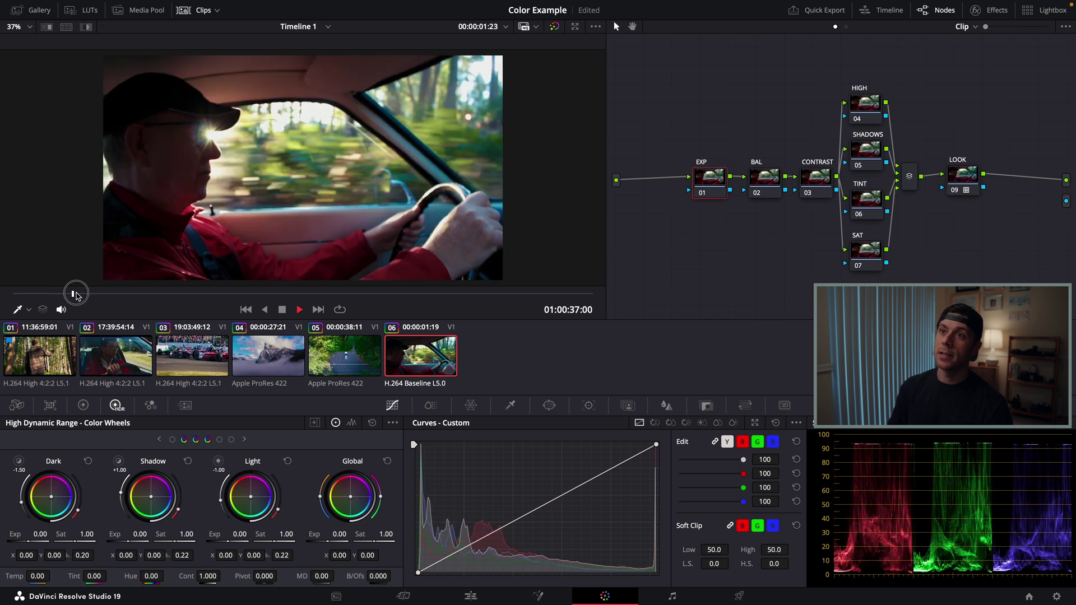
{"action": "left_click_drag", "start_coordinate": [66, 295], "coordinate": [68, 297]}
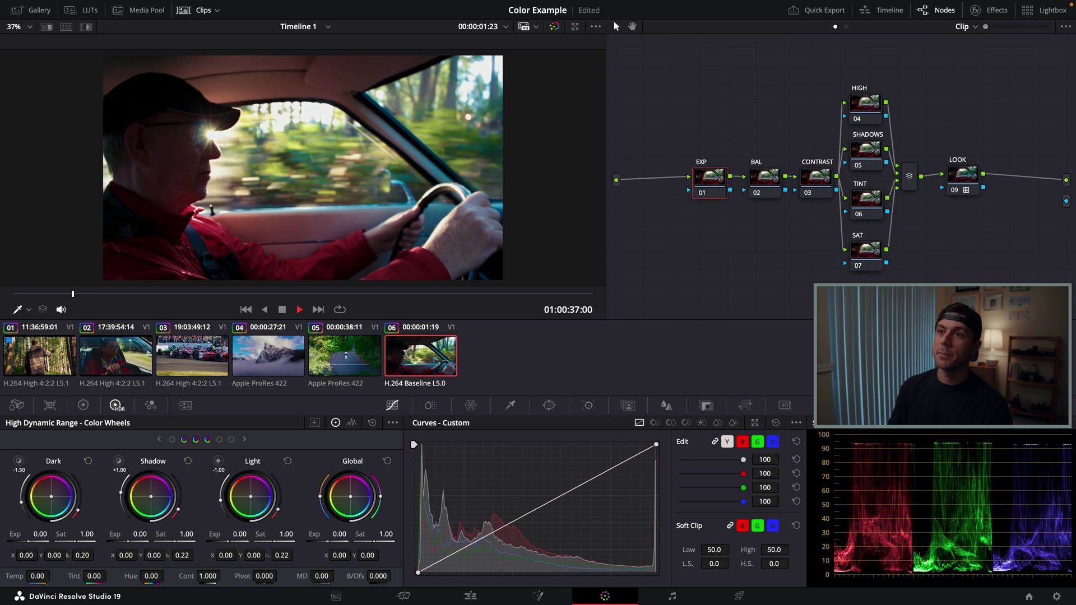
{"action": "mouse_move", "coordinate": [339, 535]}
{"action": "left_mouse_down"}
{"action": "mouse_move", "coordinate": [543, 519]}
{"action": "mouse_move", "coordinate": [334, 534]}
{"action": "left_mouse_up"}
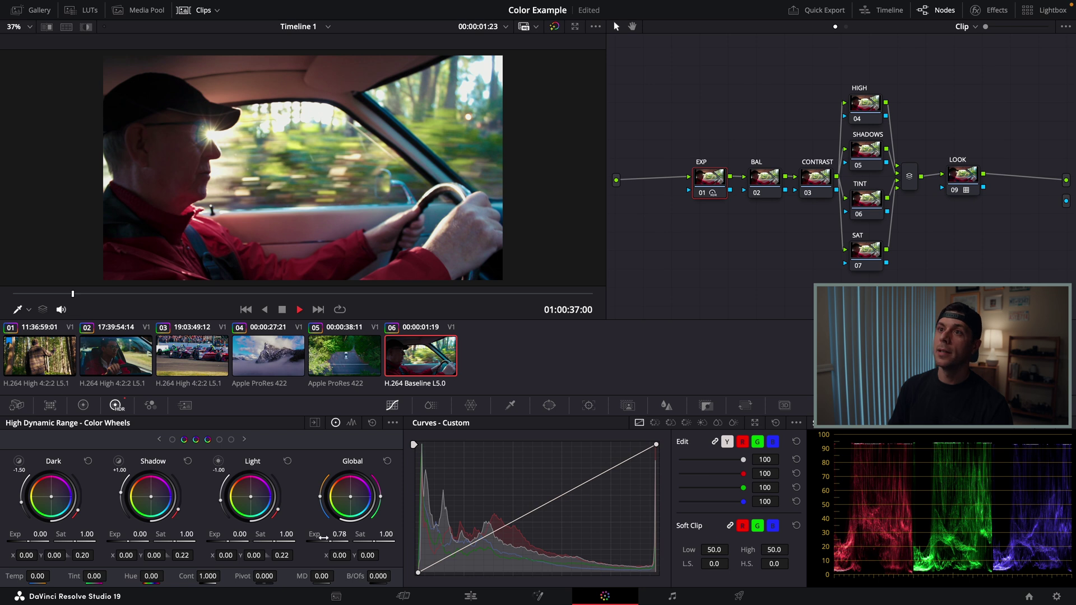
Step: Warm the BAL node's Global wheel to X -0.04, Y 0.03 and review the clip
{"action": "left_click", "coordinate": [772, 185]}
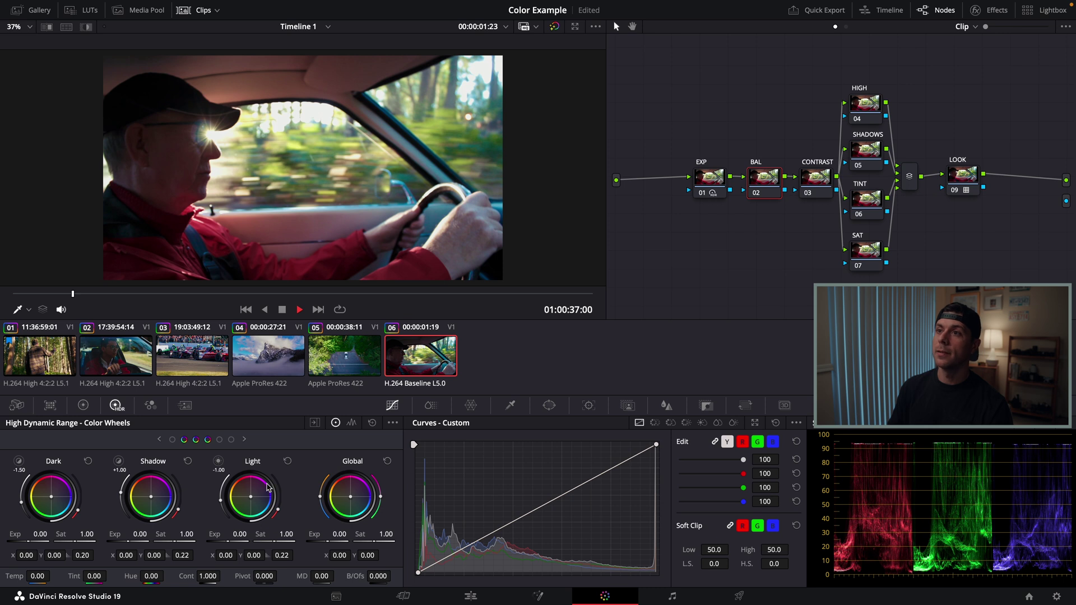
{"action": "left_click_drag", "start_coordinate": [358, 503], "coordinate": [353, 501]}
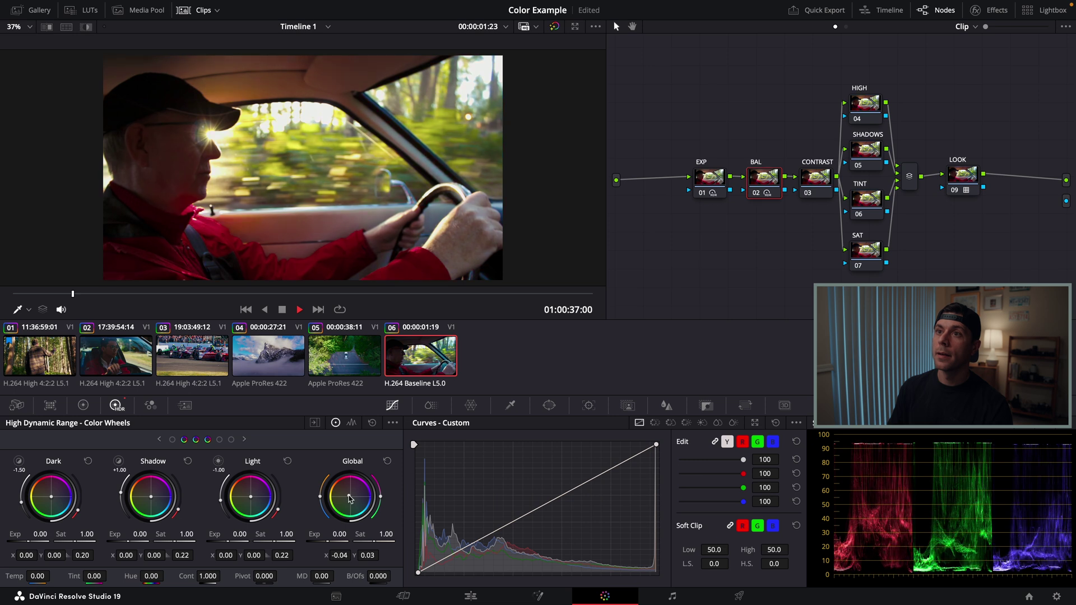
{"action": "left_click_drag", "start_coordinate": [73, 294], "coordinate": [400, 294]}
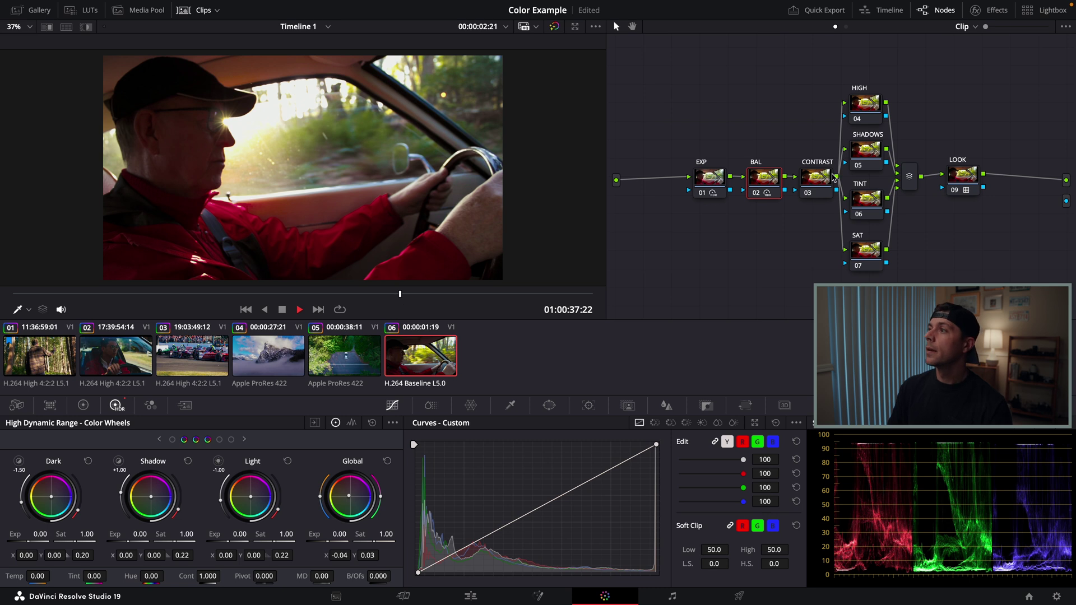
{"action": "left_click", "coordinate": [815, 179]}
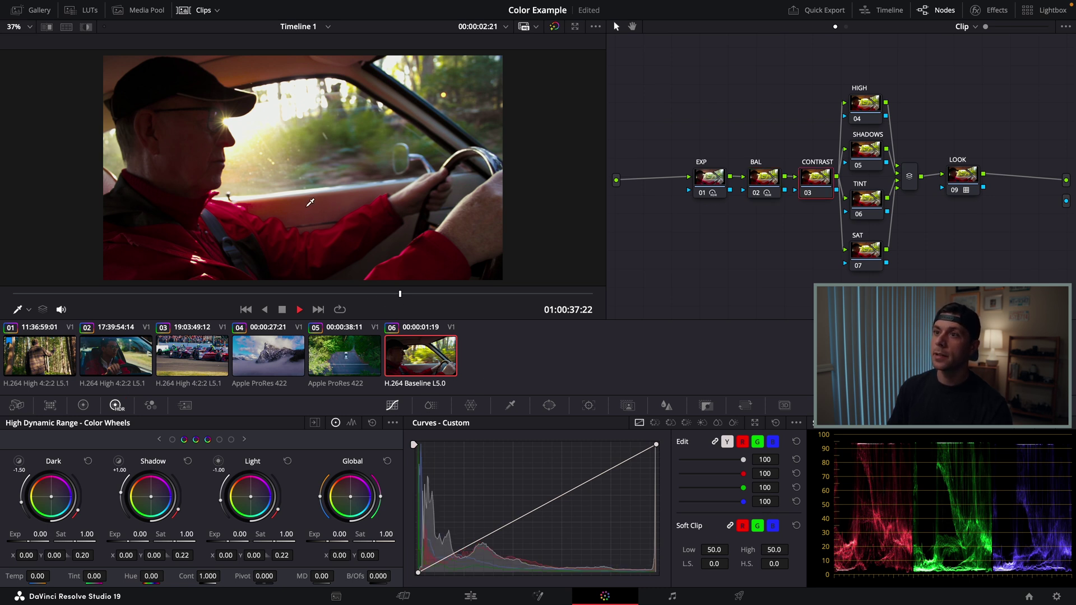
Step: Pull down the CONTRAST custom curve's shadows with a midtone anchor, then nudge the TINT shadow wheel
{"action": "left_click", "coordinate": [298, 203]}
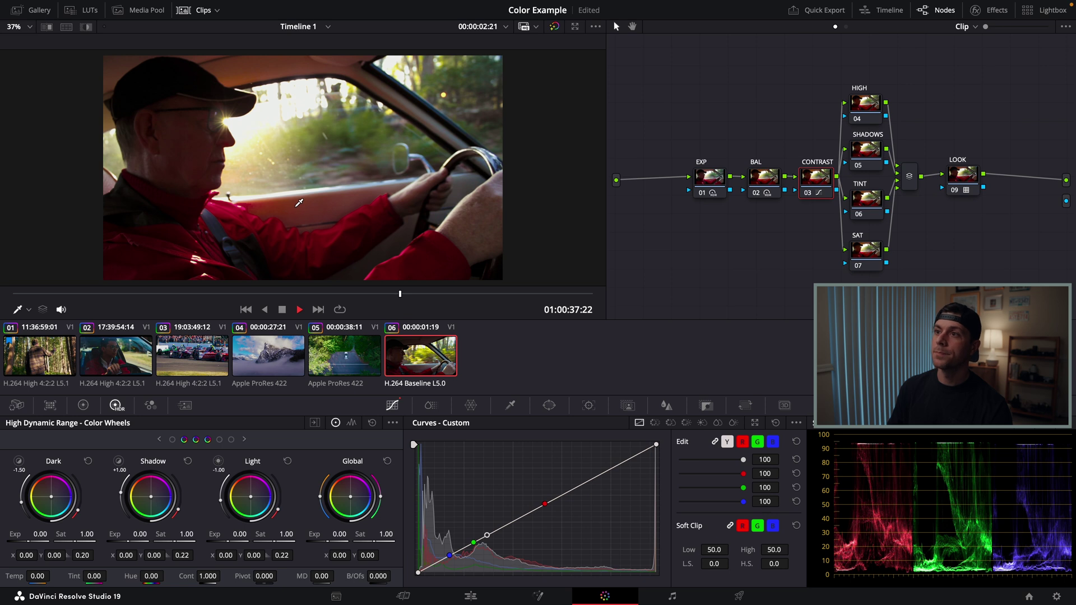
{"action": "left_click_drag", "start_coordinate": [437, 562], "coordinate": [437, 567]}
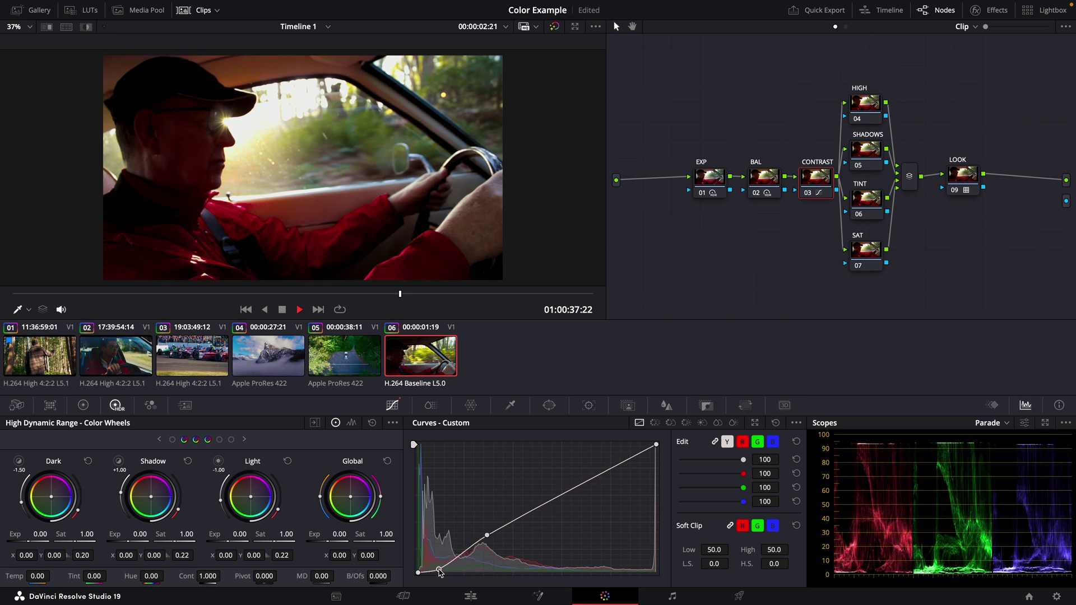
{"action": "left_click", "coordinate": [535, 510]}
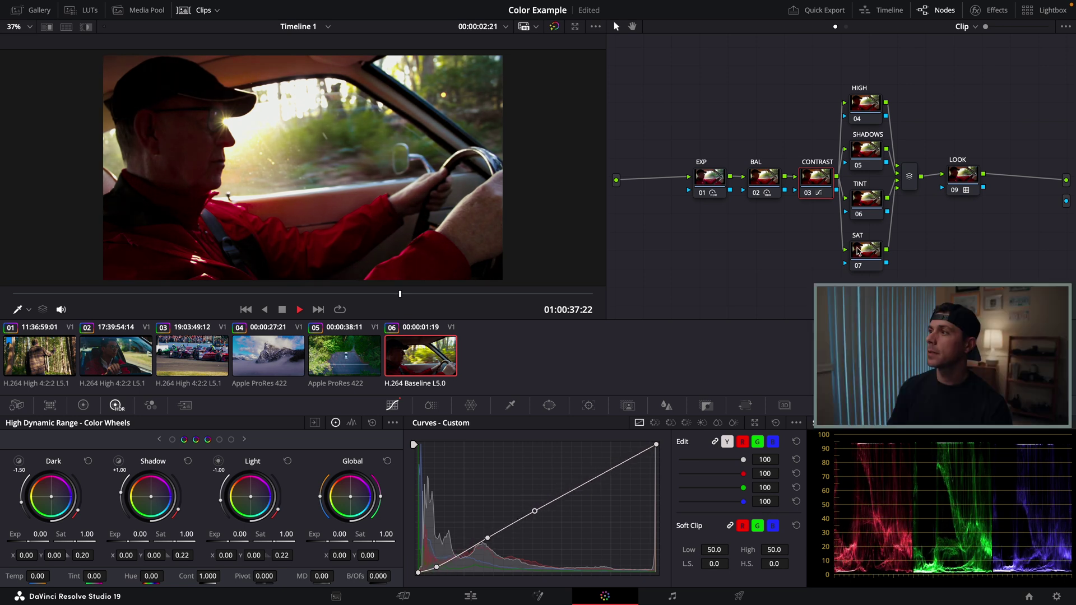
{"action": "left_click", "coordinate": [870, 206]}
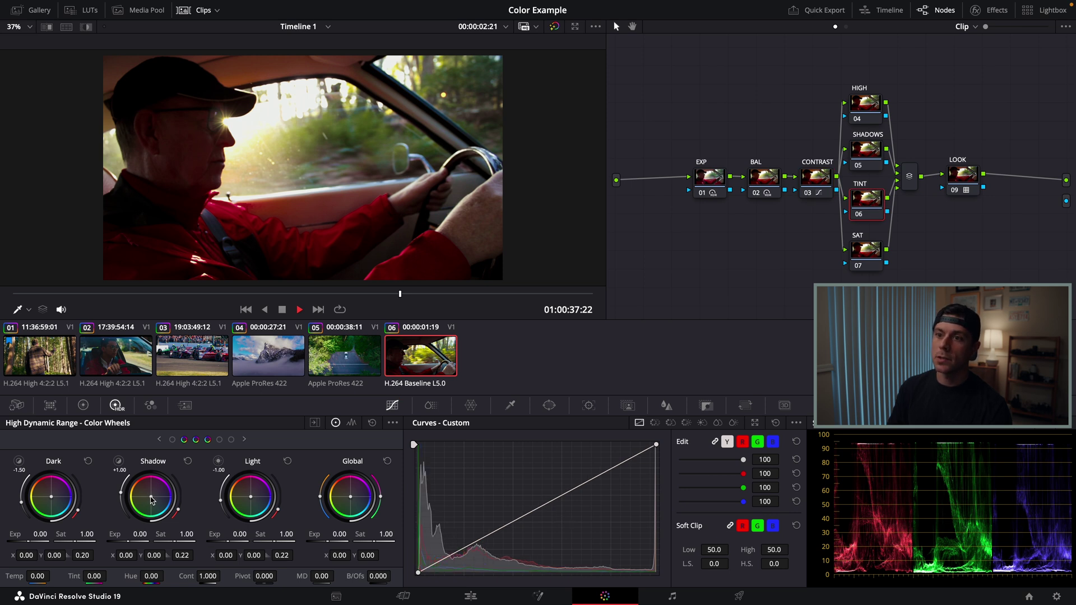
{"action": "mouse_move", "coordinate": [151, 497]}
{"action": "left_mouse_down"}
{"action": "mouse_move", "coordinate": [169, 507]}
{"action": "mouse_move", "coordinate": [154, 500]}
{"action": "left_mouse_up"}
Step: Compare clip 06 with the TINT node bypassed, then with all nodes off, before restoring the grade
{"action": "key", "text": "ctrl+d"}
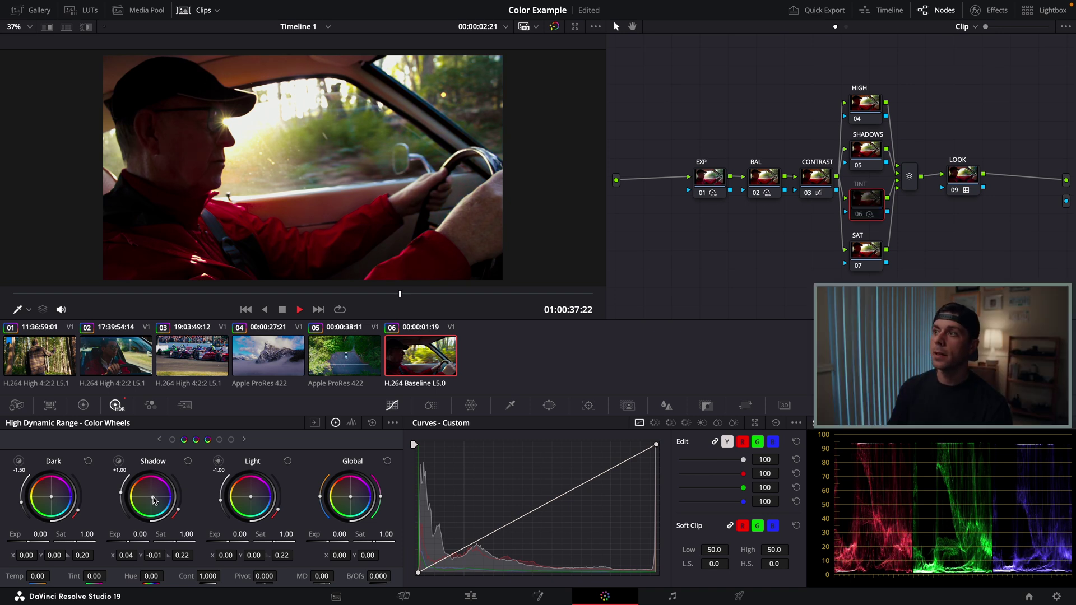
{"action": "key", "text": "ctrl+d"}
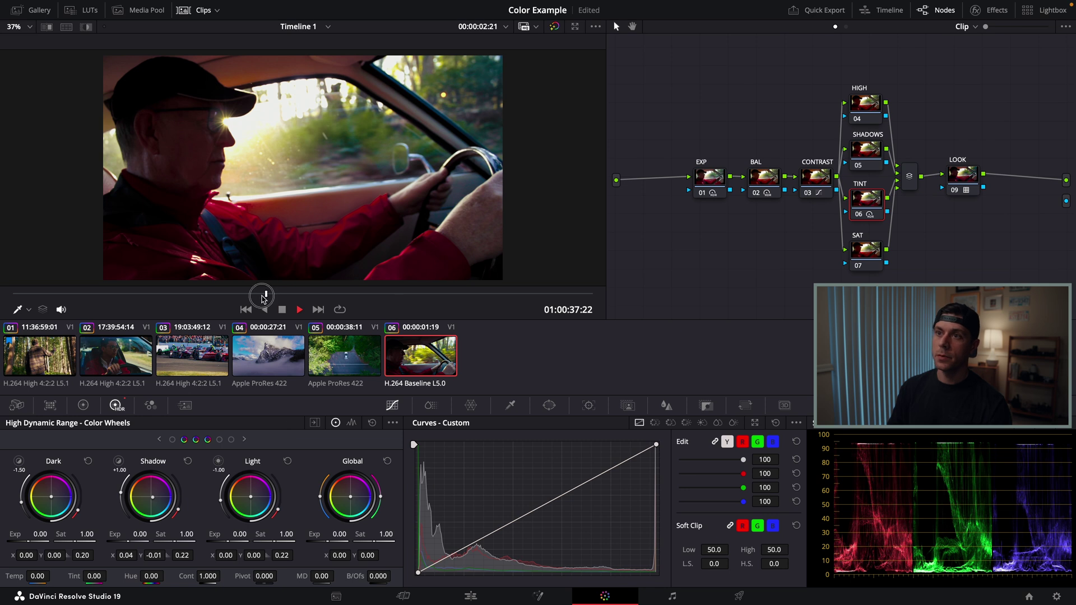
{"action": "left_click_drag", "start_coordinate": [860, 202], "coordinate": [689, 77]}
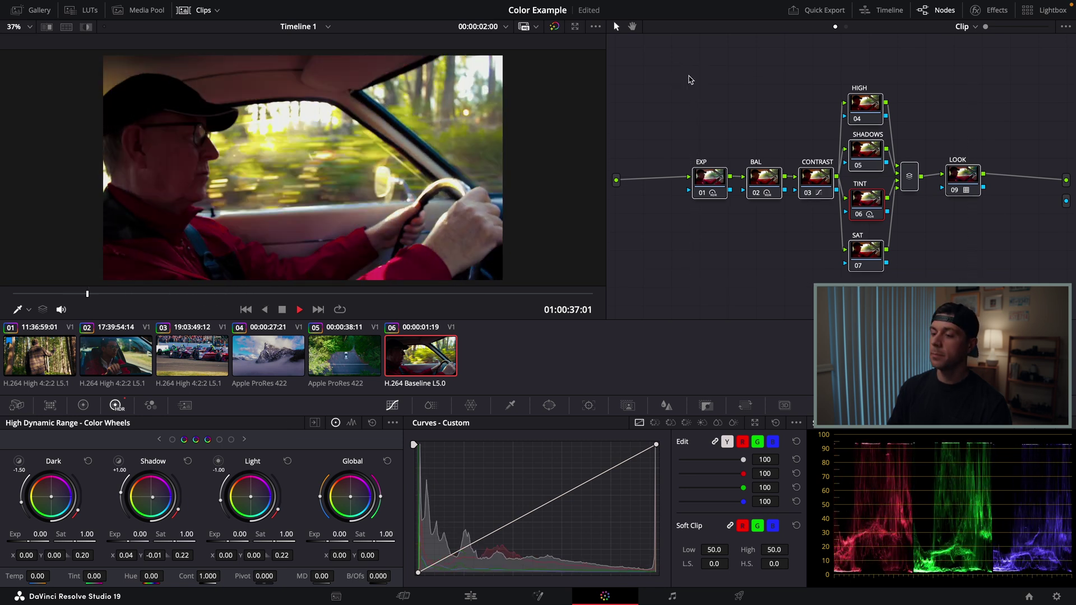
{"action": "key", "text": "ctrl+d"}
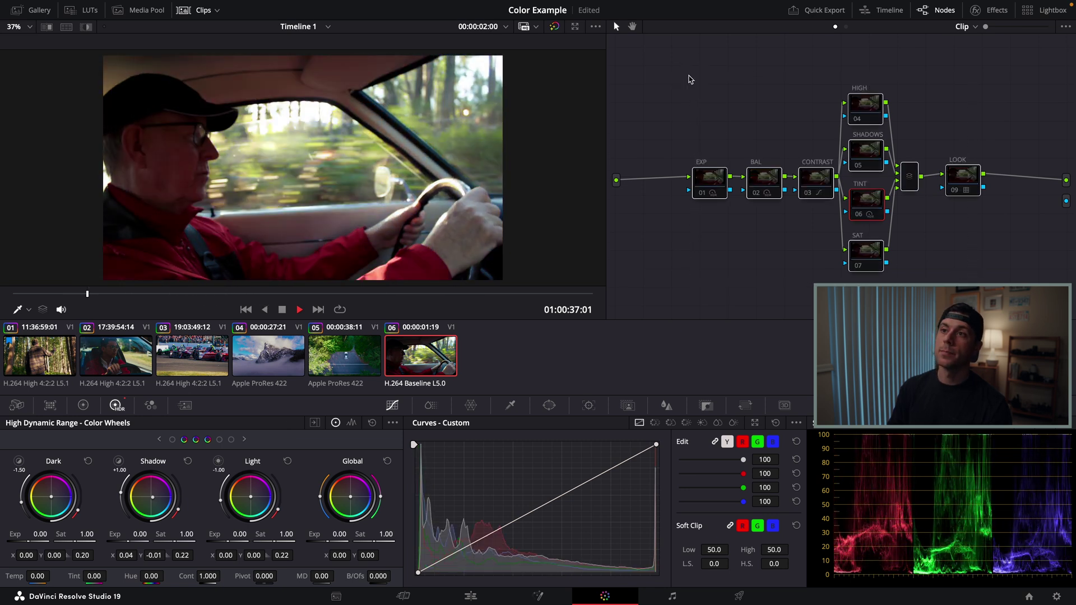
{"action": "key", "text": "ctrl+d"}
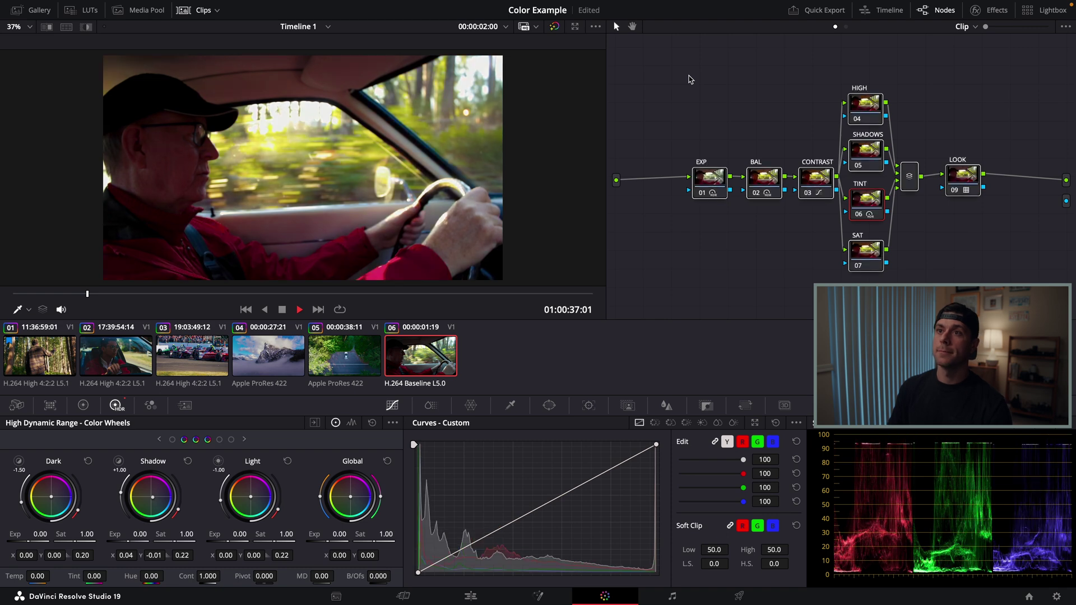